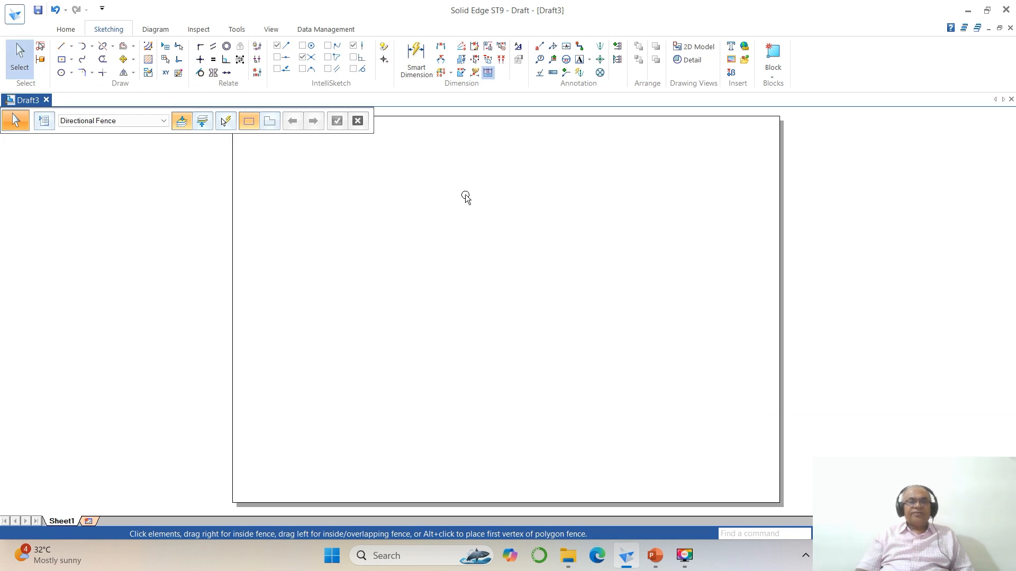
# - Switch to PowerPoint to read the square prism and slab problem on slide 1, and return to the Solid Edge draft
pyautogui.click(655, 557)
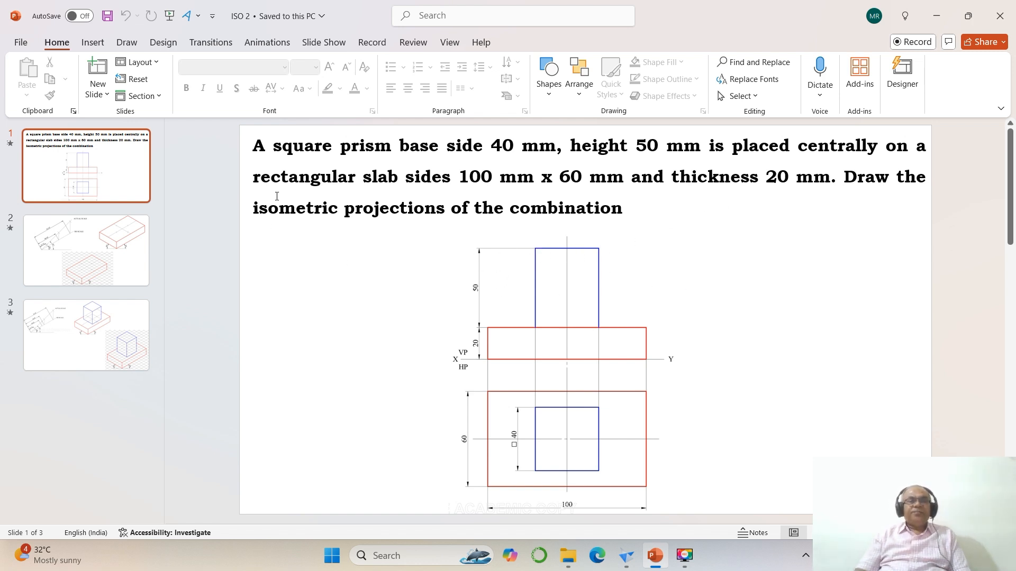
pyautogui.moveTo(629, 565)
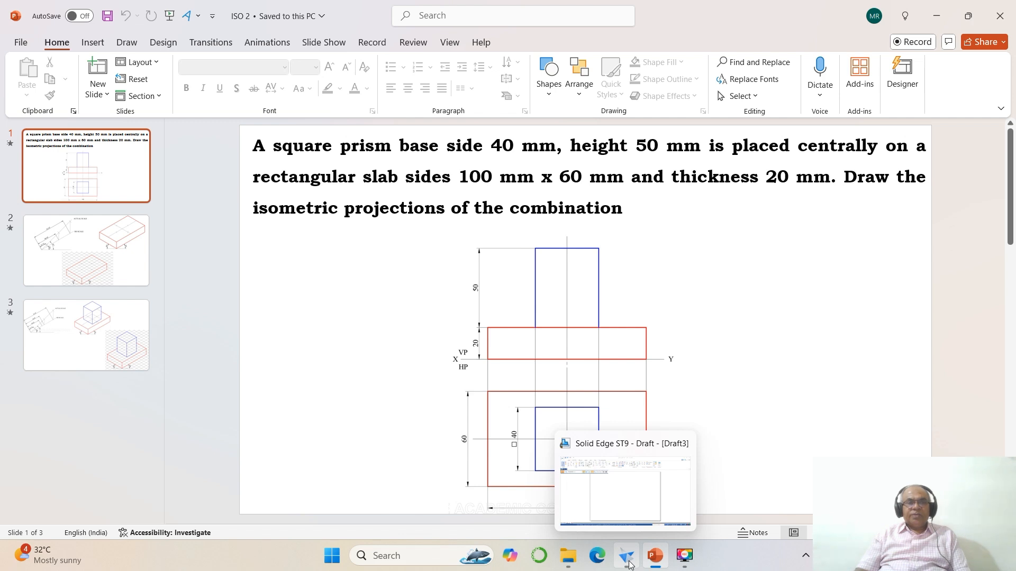
pyautogui.click(630, 490)
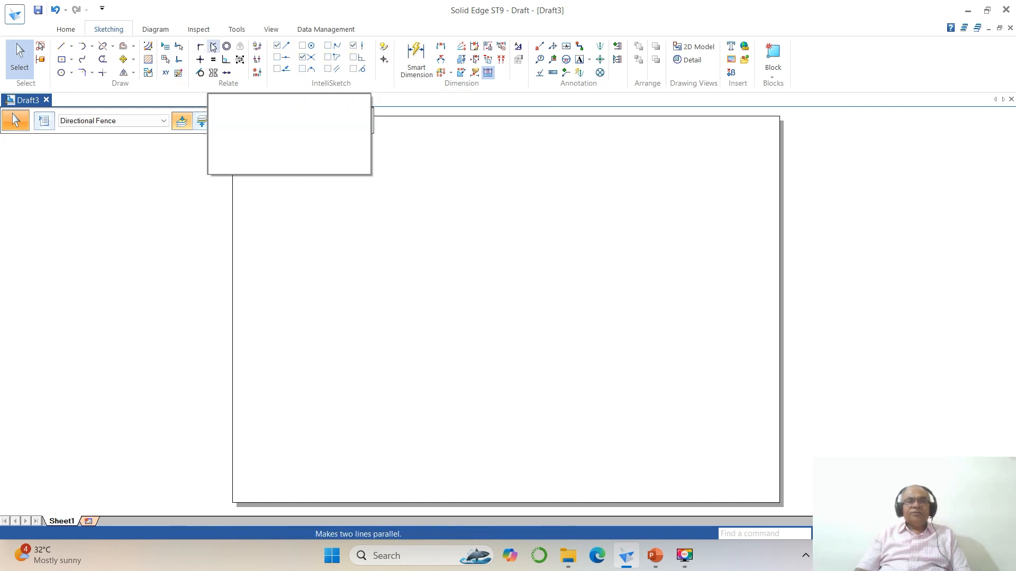
# - Begin a text annotation near the sheet's upper-left corner in Times New Roman with a text size of 4
pyautogui.click(580, 59)
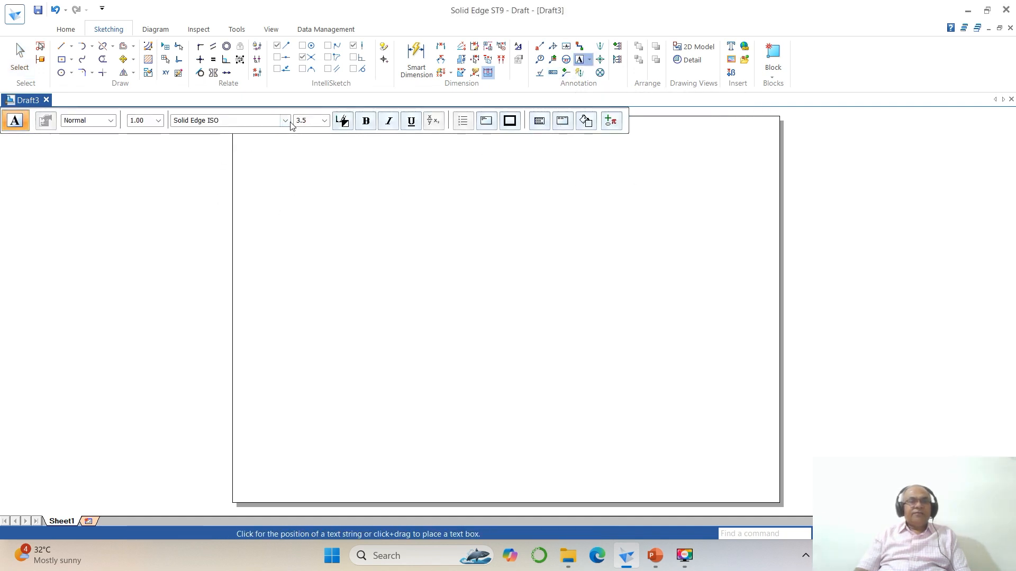
pyautogui.click(289, 124)
pyautogui.scroll(-6, 249, 254)
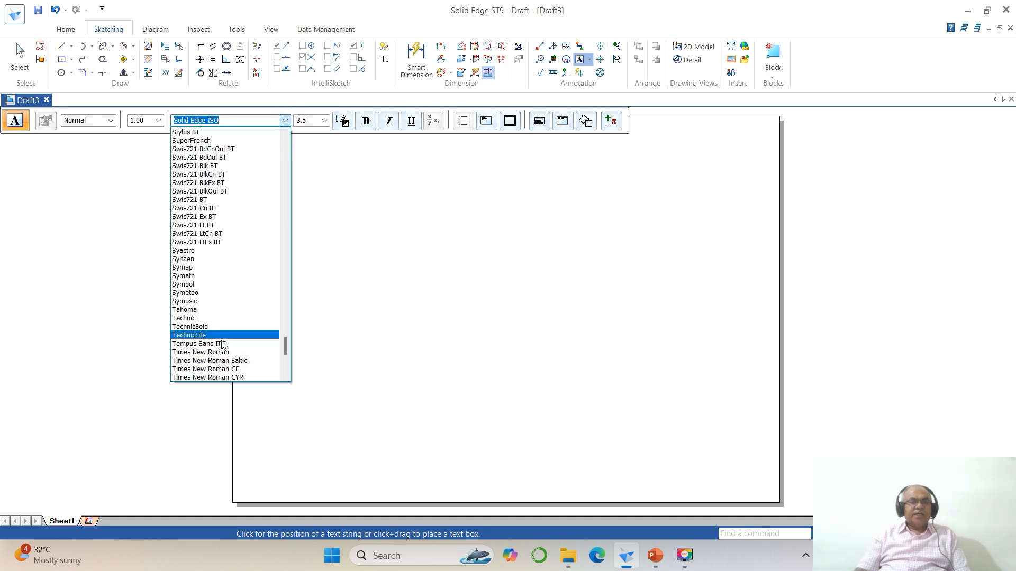
pyautogui.click(222, 352)
pyautogui.click(309, 125)
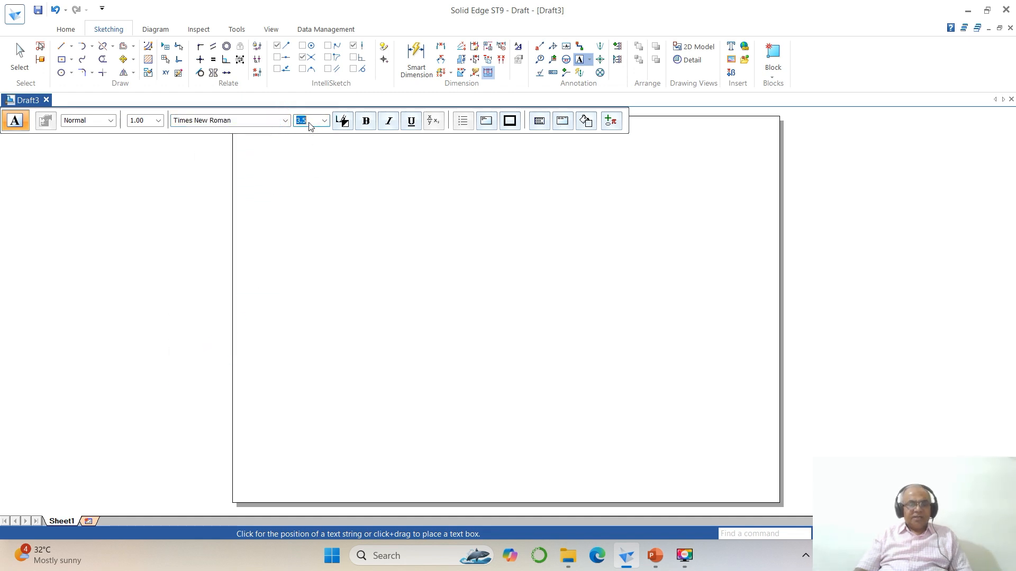
pyautogui.write('4')
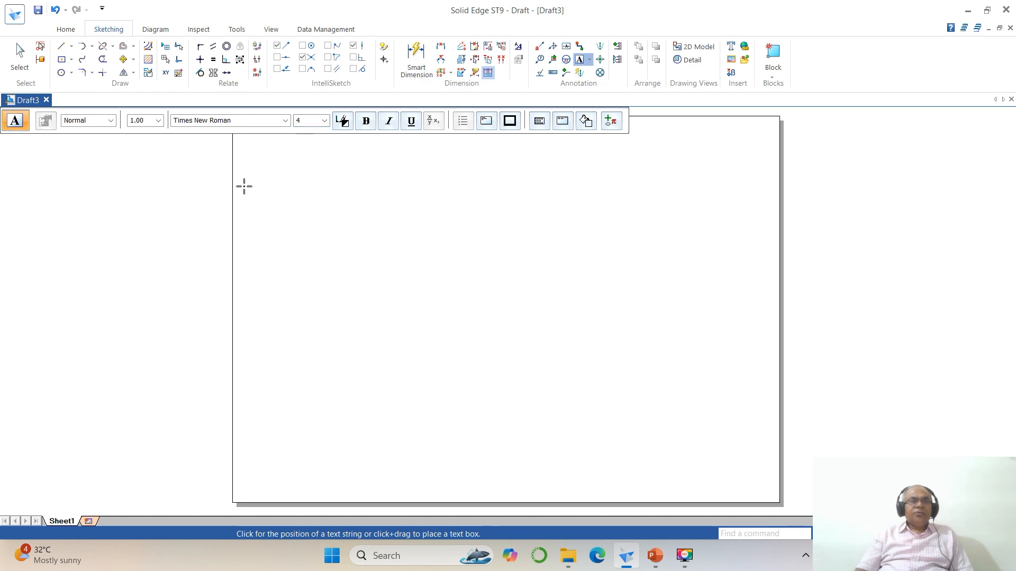
pyautogui.click(242, 180)
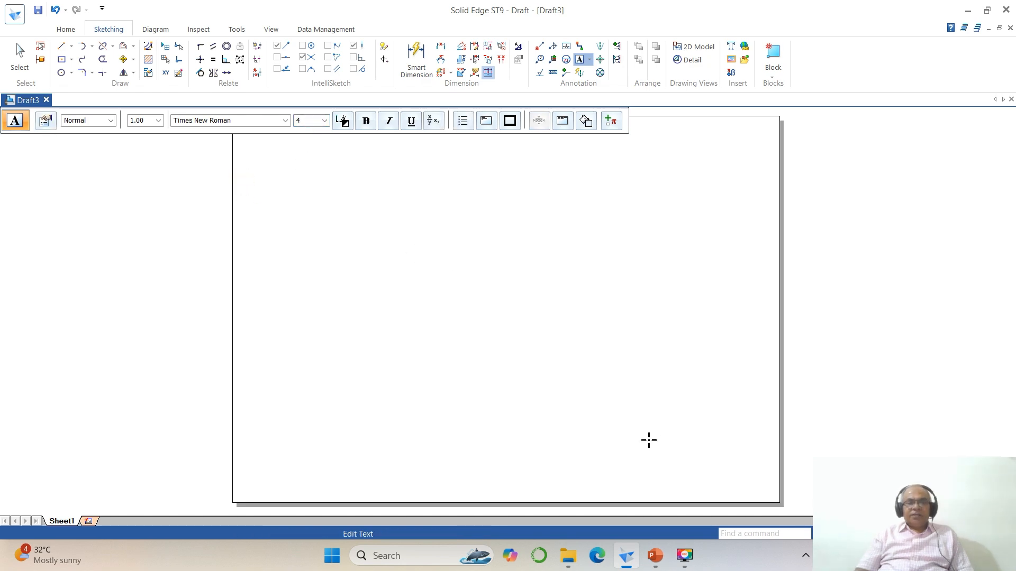
# - Copy the problem's opening from the PowerPoint slide into the annotation: "A square prism base side 40 mm, height 50 mm is placed centrally on"
pyautogui.click(654, 555)
pyautogui.click(653, 554)
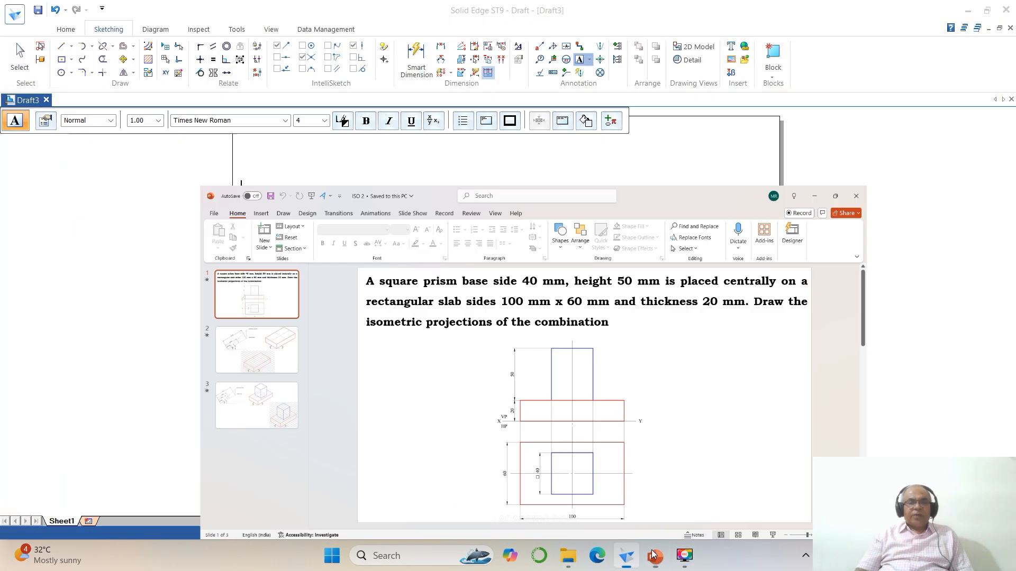
pyautogui.write('A square p')
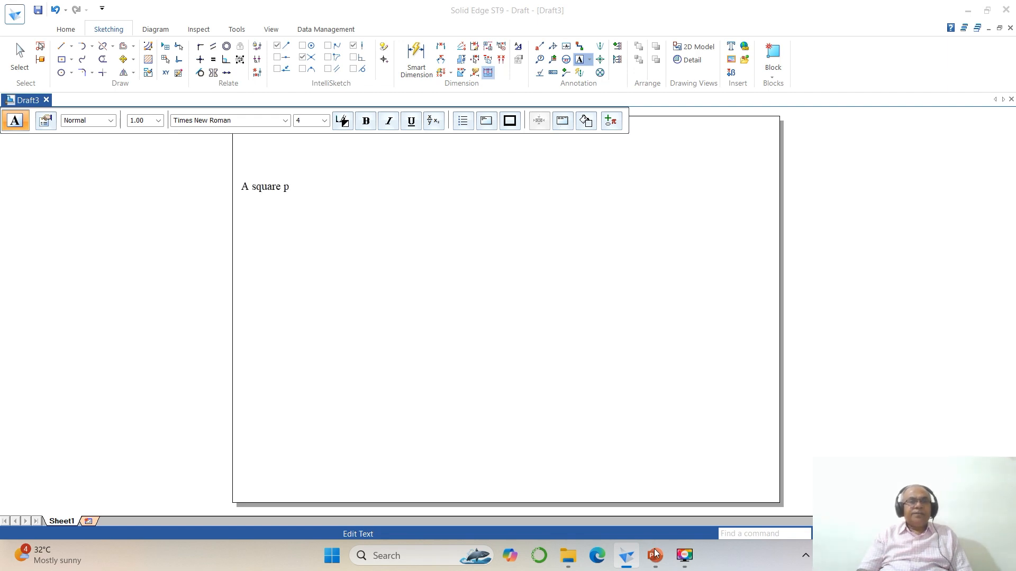
pyautogui.write('rism')
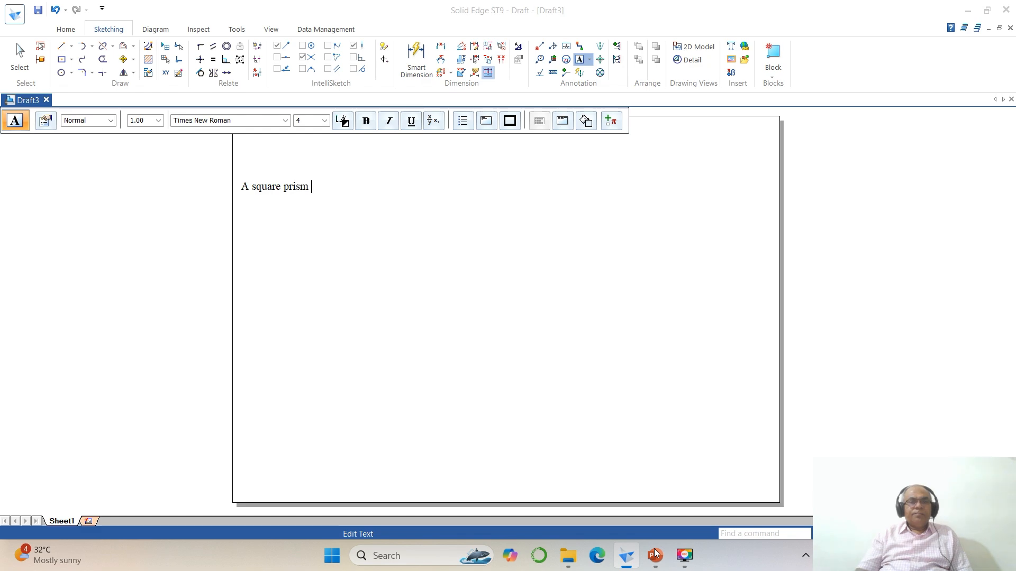
pyautogui.click(655, 554)
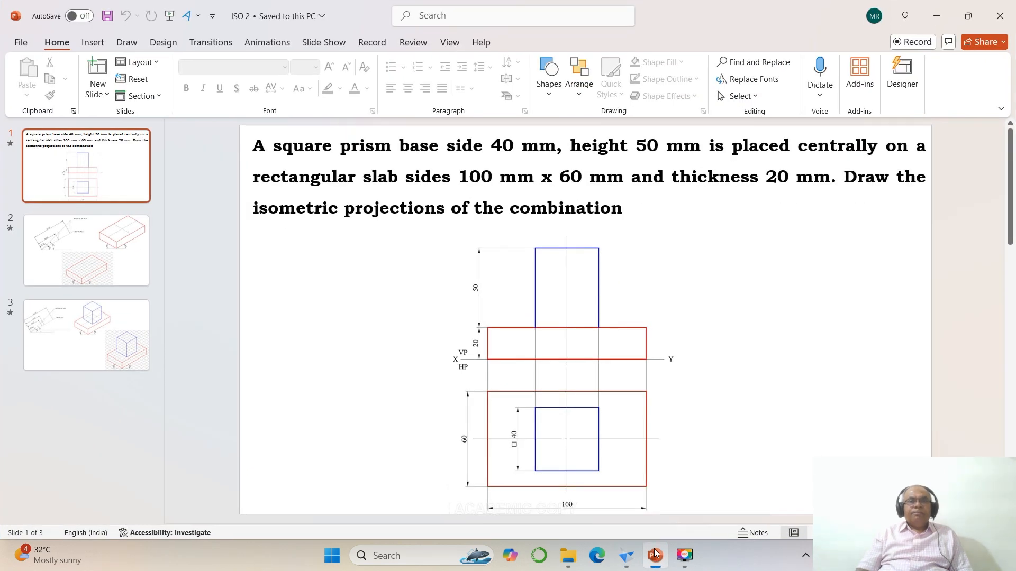
pyautogui.click(655, 553)
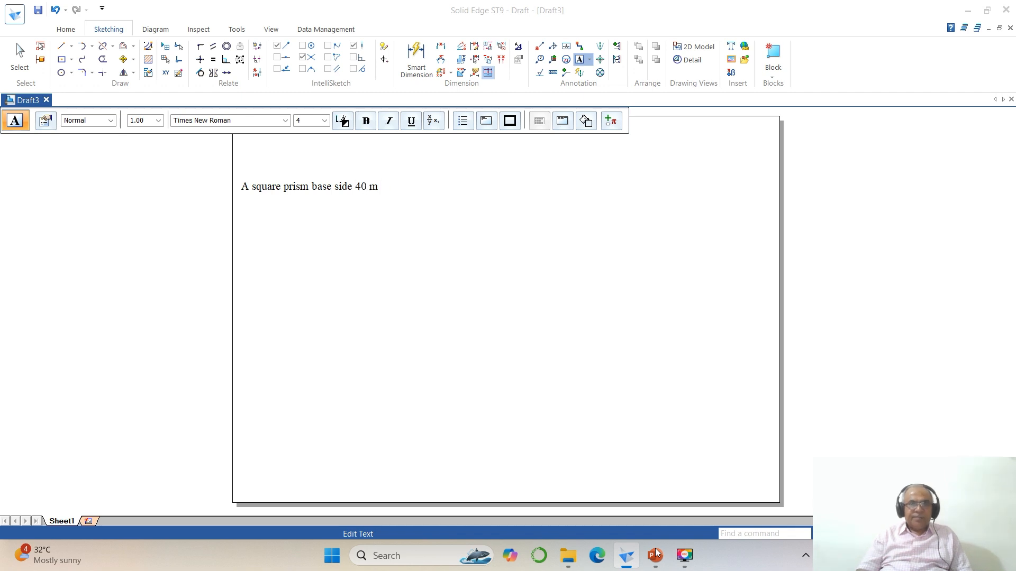
pyautogui.write('t 50 mm')
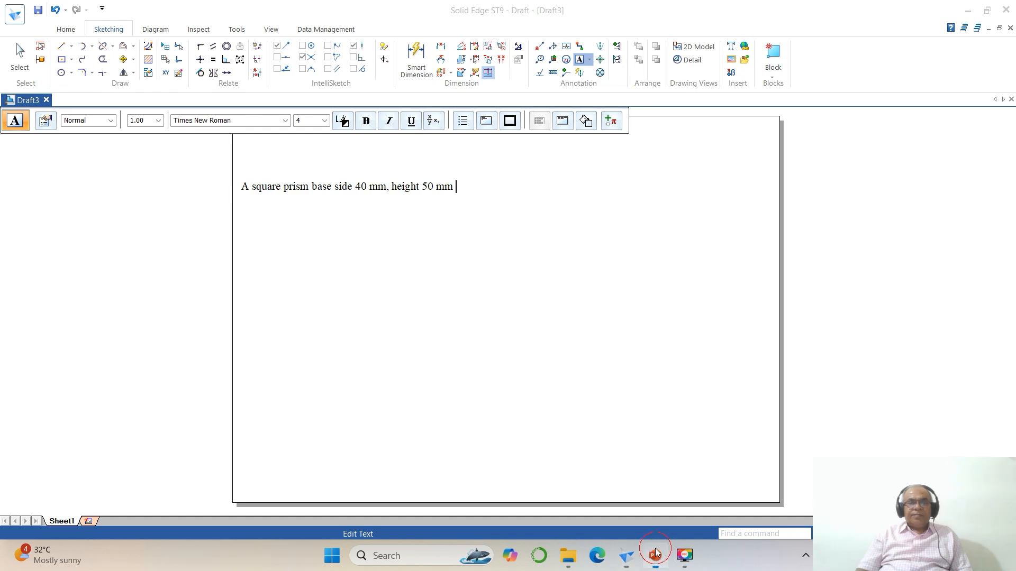
pyautogui.click(656, 554)
pyautogui.click(656, 554)
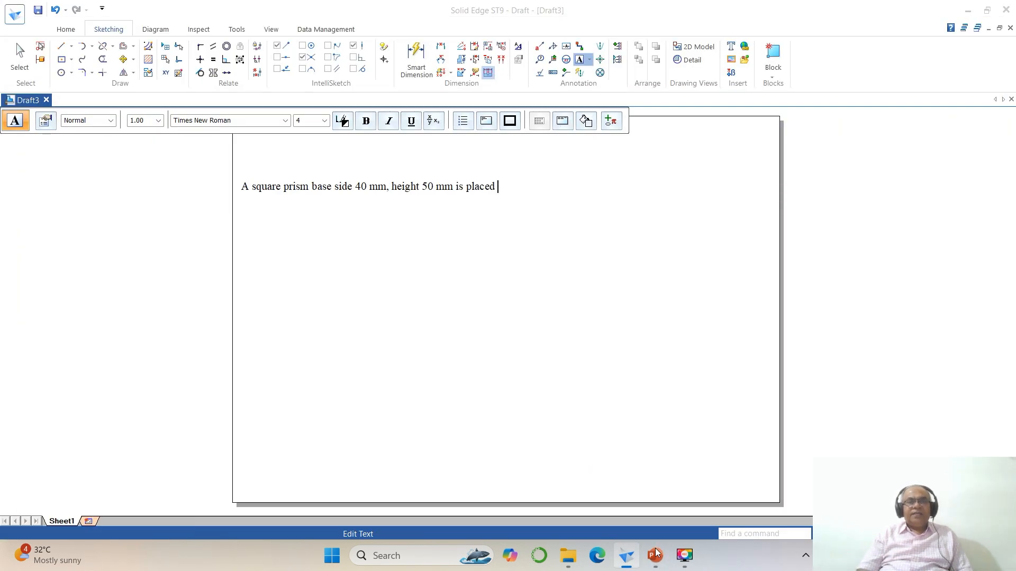
pyautogui.write('ntrally on')
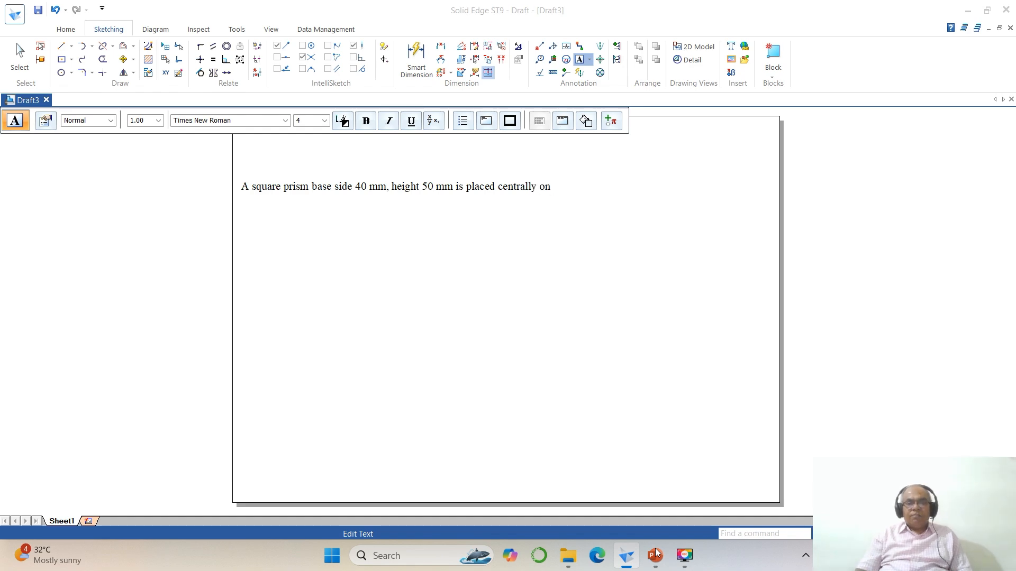
# - Continue the annotation from the PowerPoint slide with "rectangular slab sides 100 mm x 60 mm and thickness 20 mm"
pyautogui.click(656, 553)
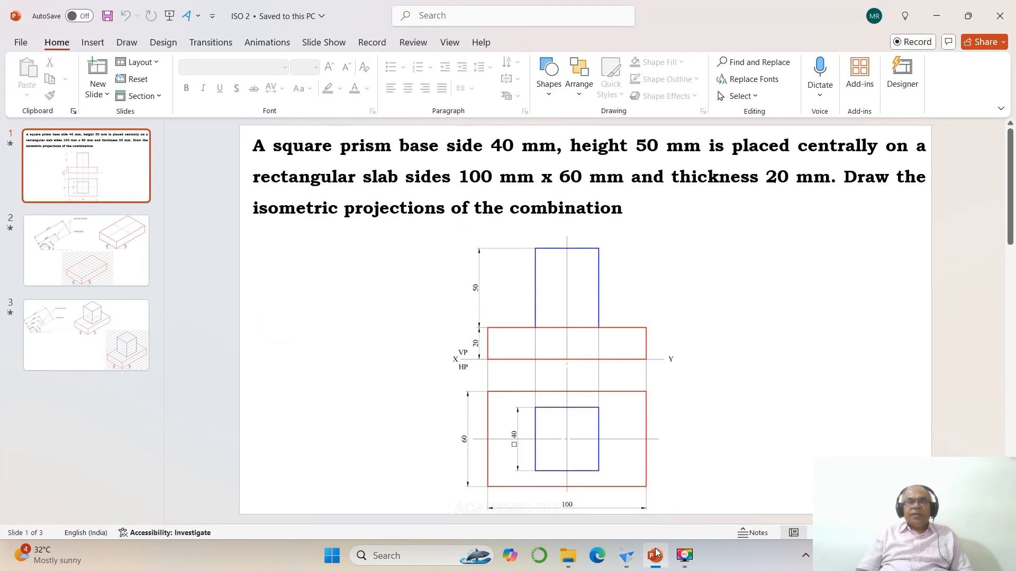
pyautogui.click(656, 553)
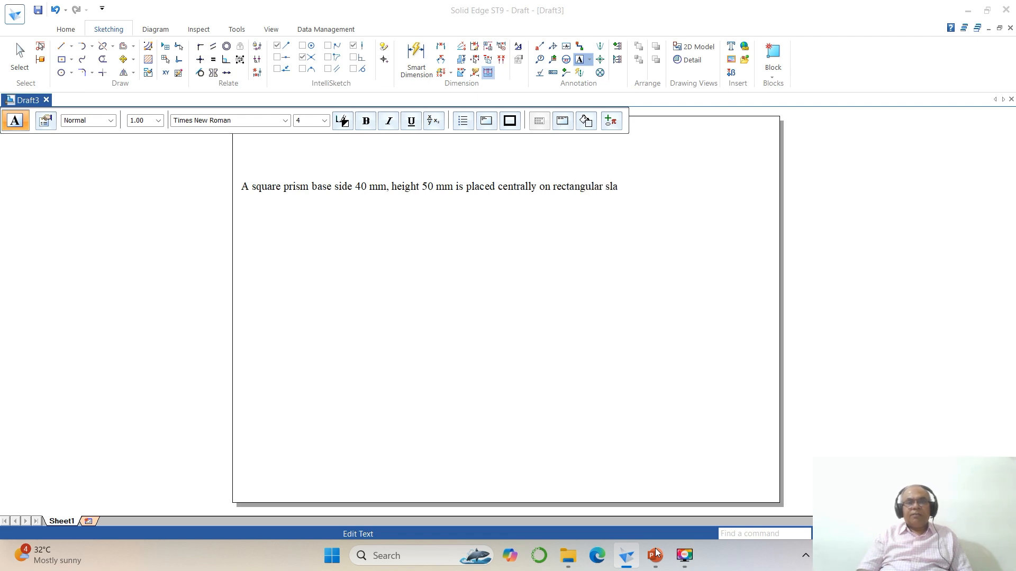
pyautogui.click(656, 553)
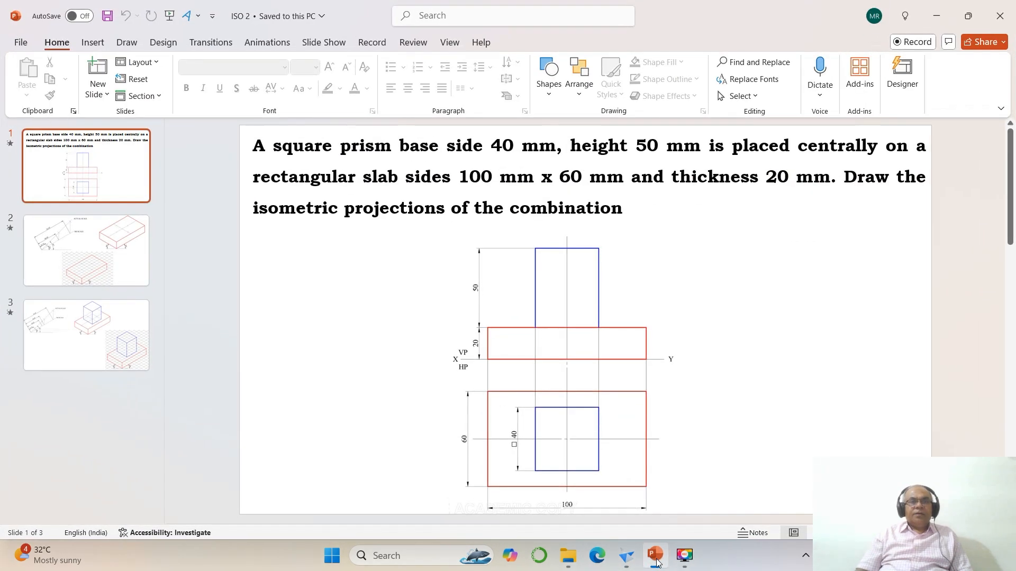
pyautogui.click(656, 562)
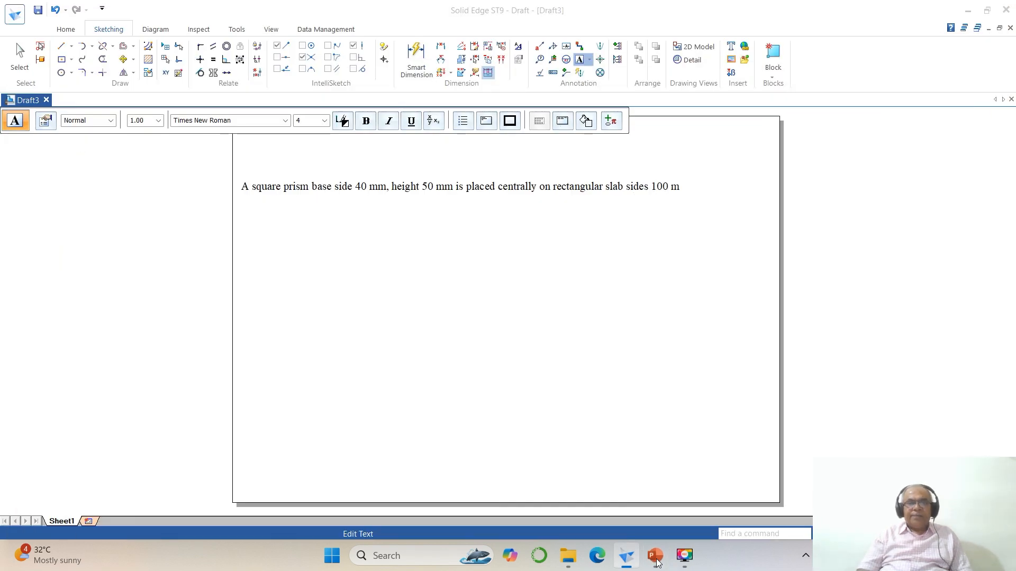
pyautogui.write('m x 60 mm')
pyautogui.click(656, 562)
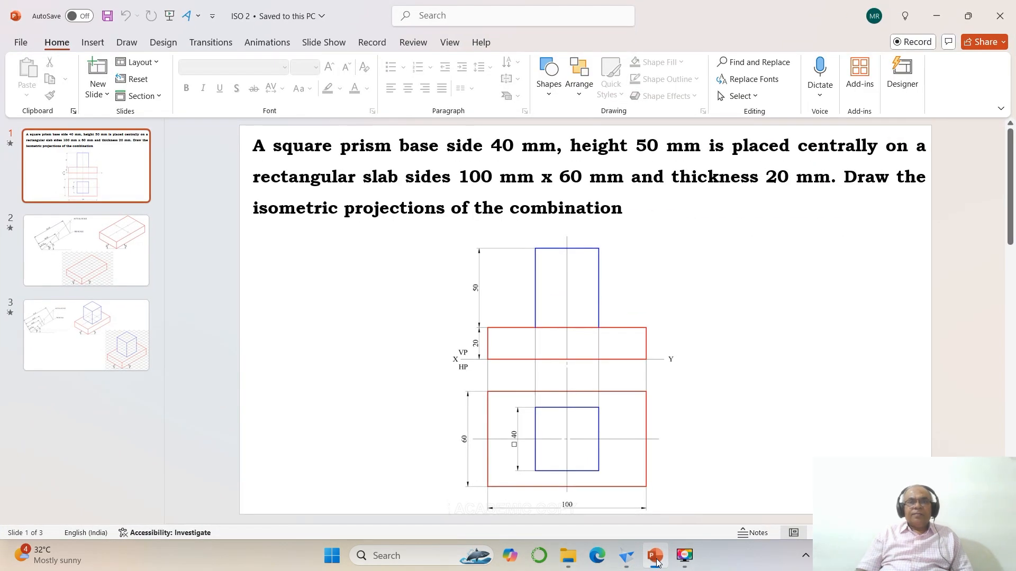
pyautogui.click(656, 562)
pyautogui.write('and thickness 20 mm')
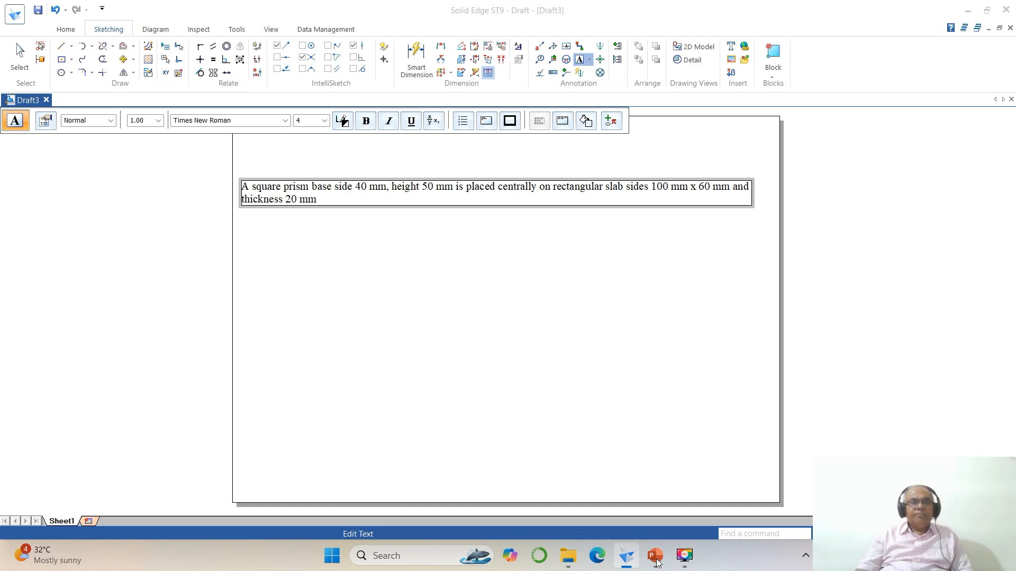
# - Complete the annotation from the PowerPoint slide with the sentence "Draw the isometric projections of the combination."
pyautogui.click(656, 562)
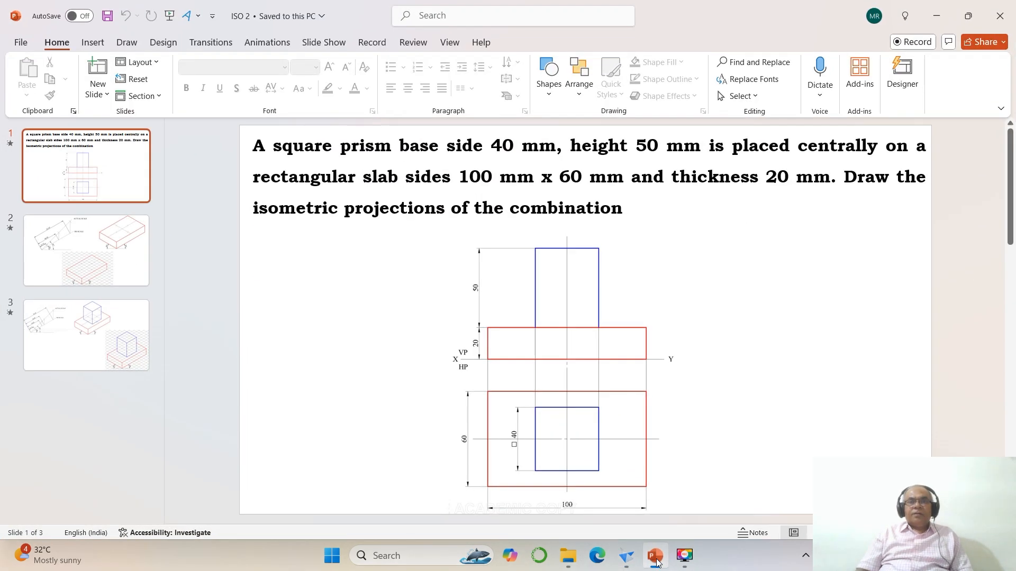
pyautogui.click(656, 562)
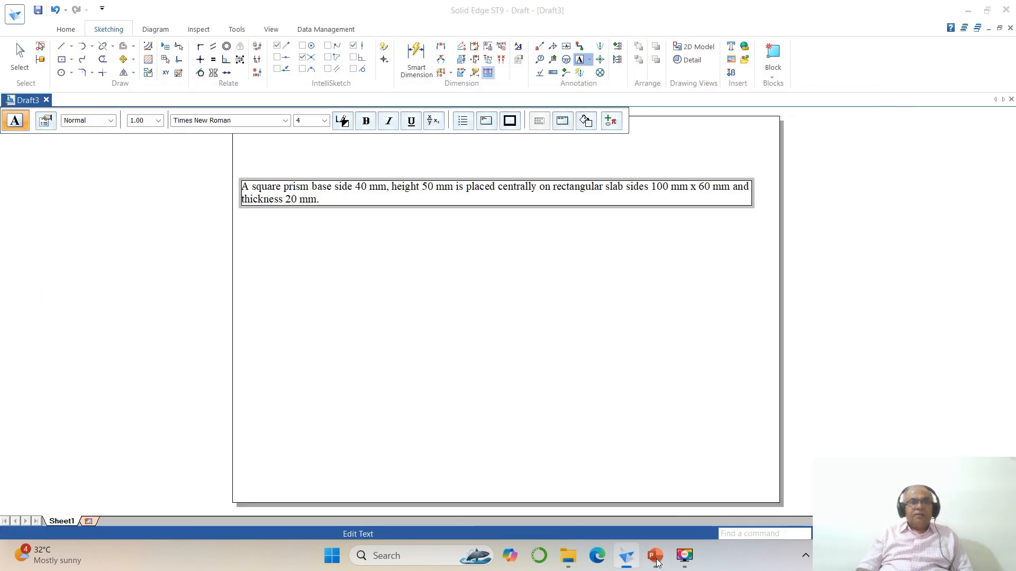
pyautogui.write('isometric projection')
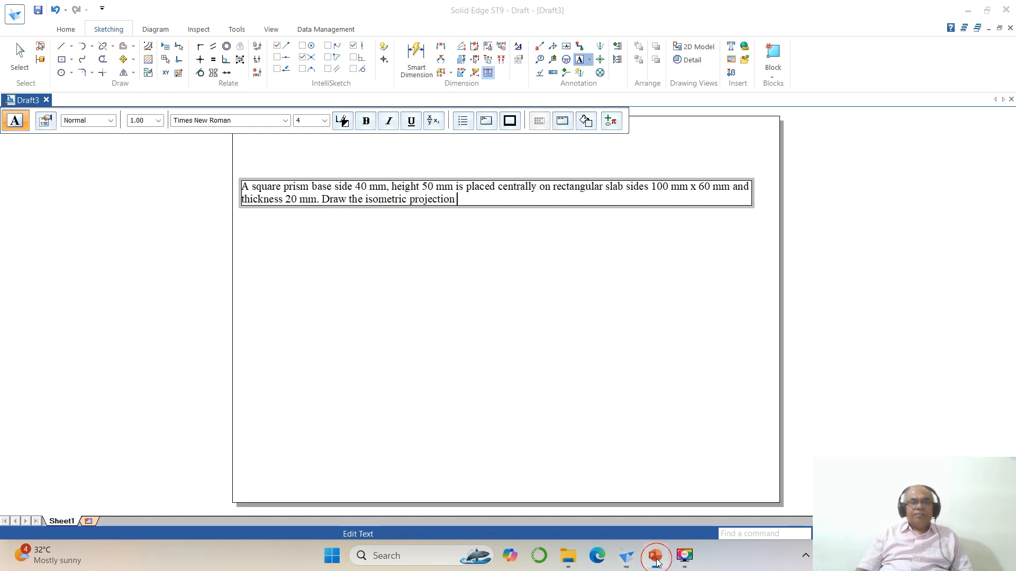
pyautogui.click(656, 562)
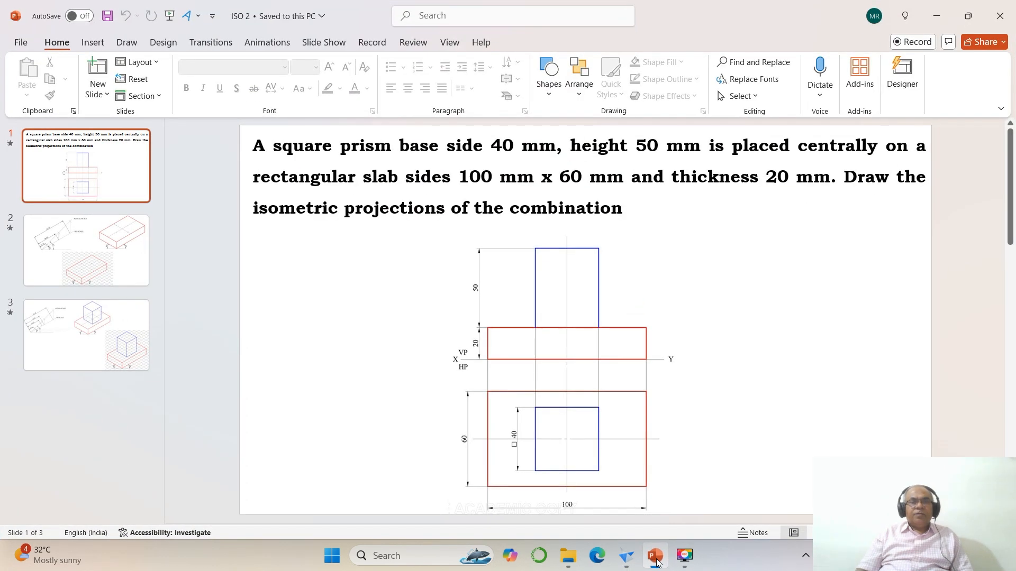
pyautogui.click(656, 562)
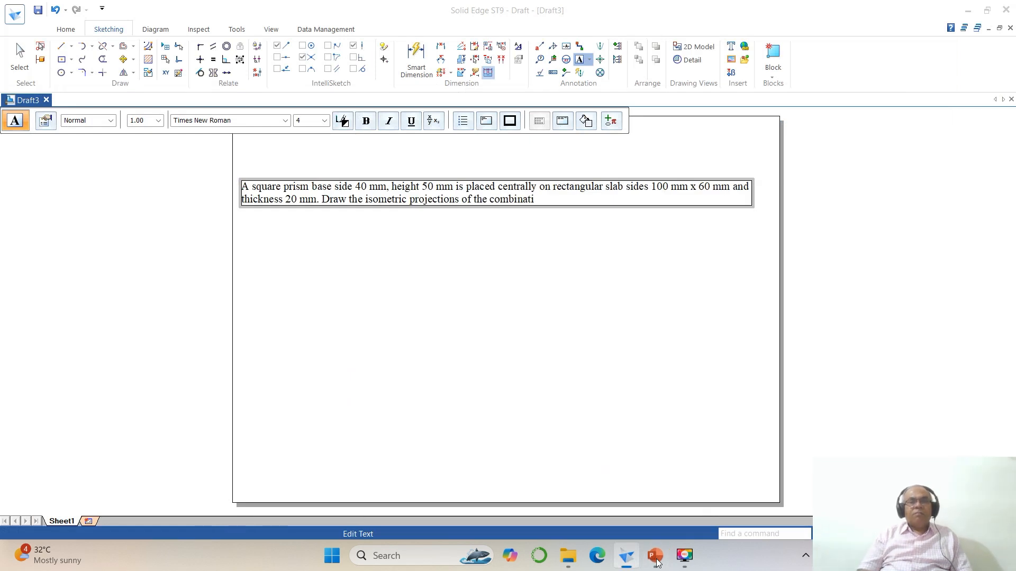
pyautogui.click(499, 318)
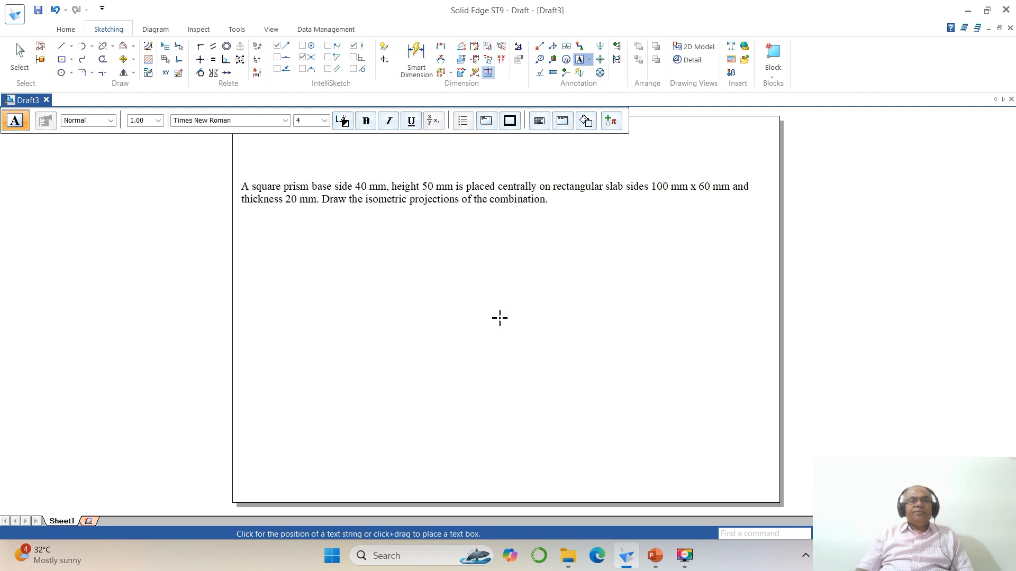
# - Move the problem statement text up into the upper-left corner of the sheet, just inside the border
pyautogui.scroll(-1, 544, 330)
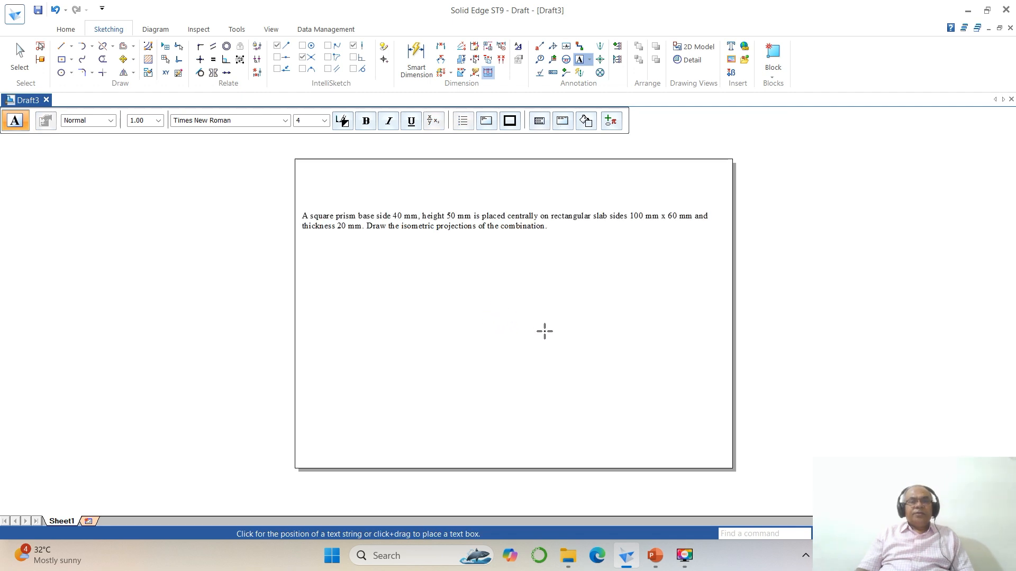
pyautogui.click(123, 59)
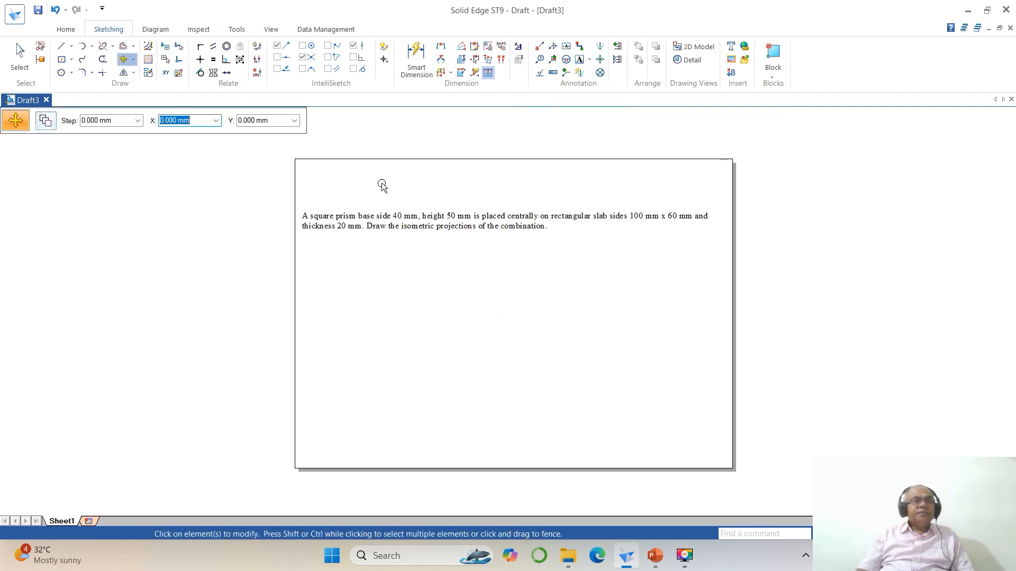
pyautogui.click(370, 228)
pyautogui.click(427, 300)
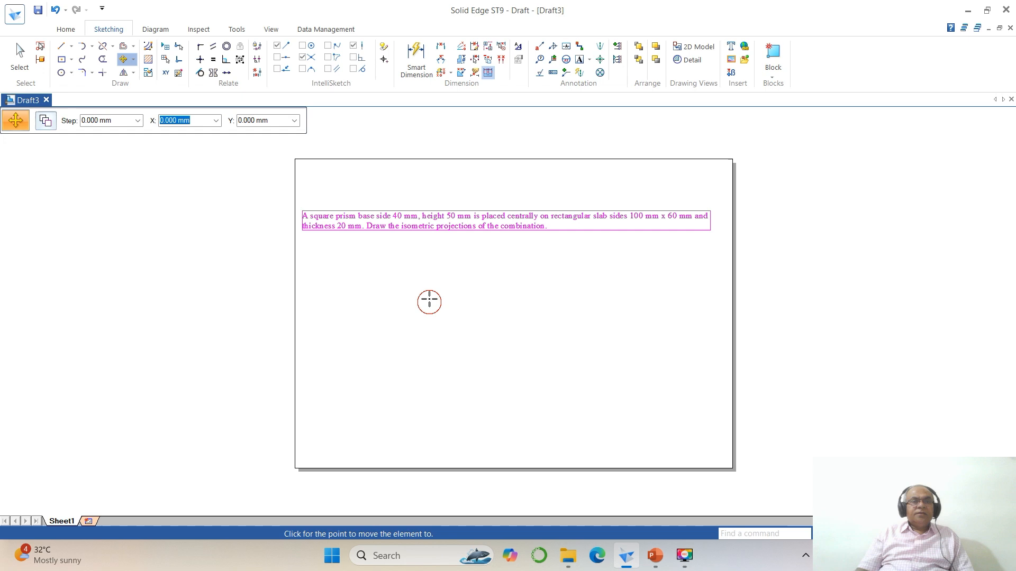
pyautogui.click(425, 256)
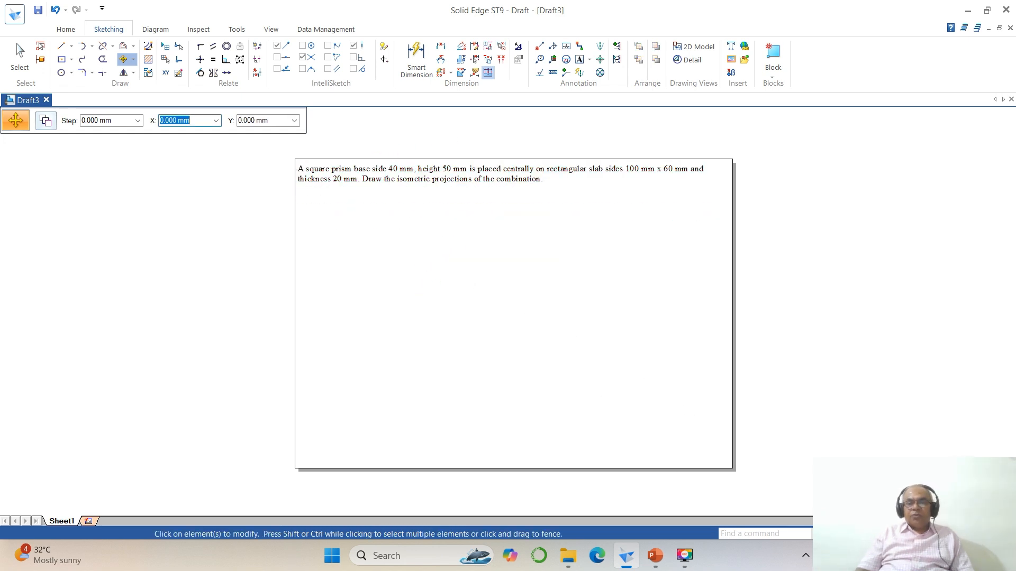
# - Try a 100 mm line at 30 degrees low on the sheet, checking the slab dimensions in the PowerPoint slide, and undo it
pyautogui.click(868, 534)
pyautogui.click(274, 144)
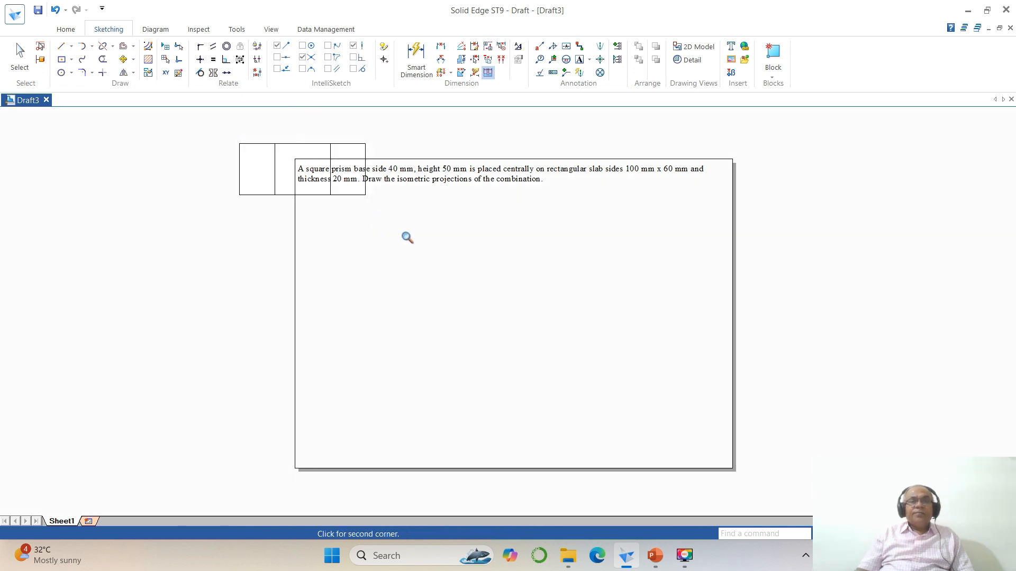
pyautogui.click(772, 450)
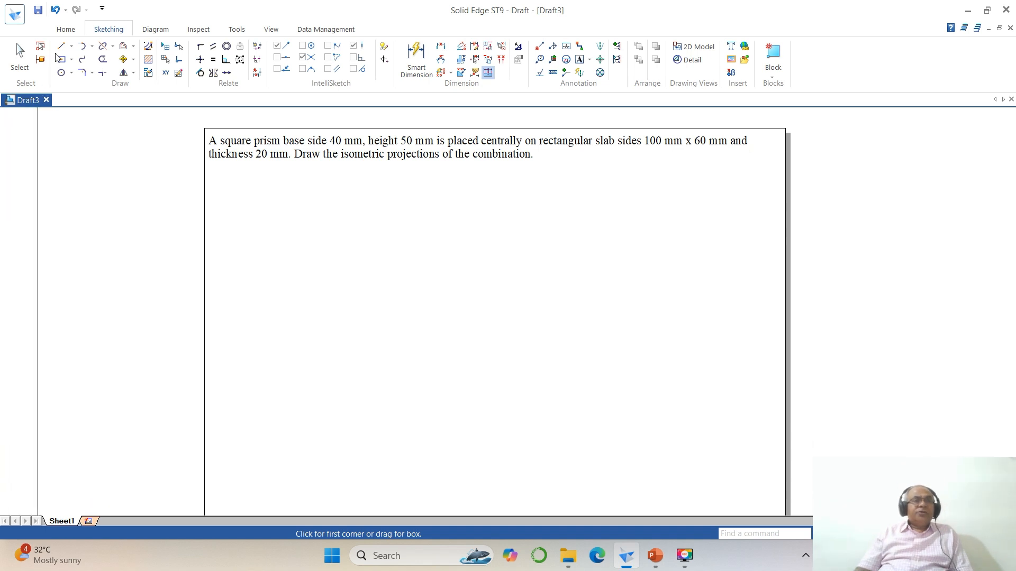
pyautogui.click(61, 46)
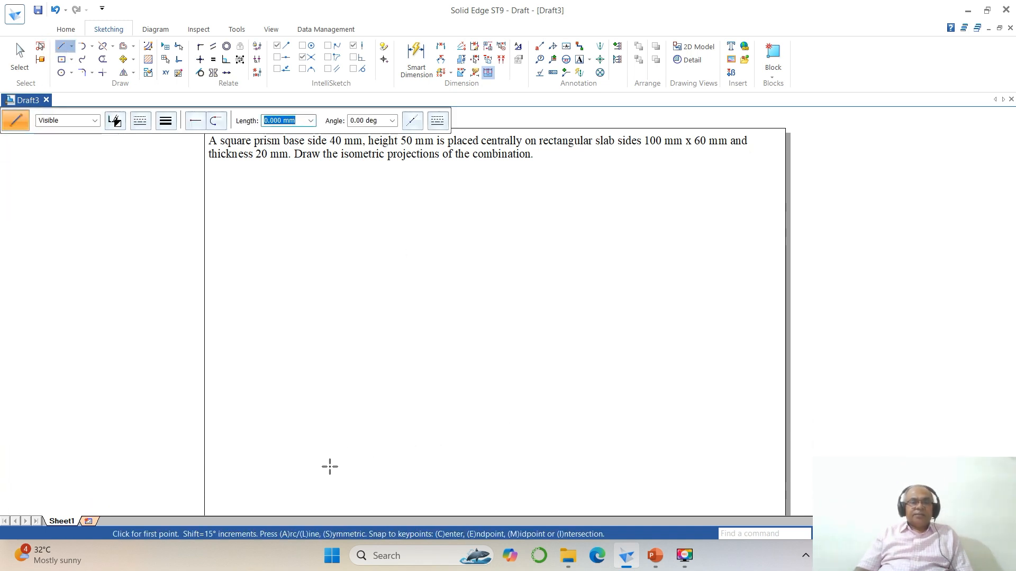
pyautogui.click(356, 462)
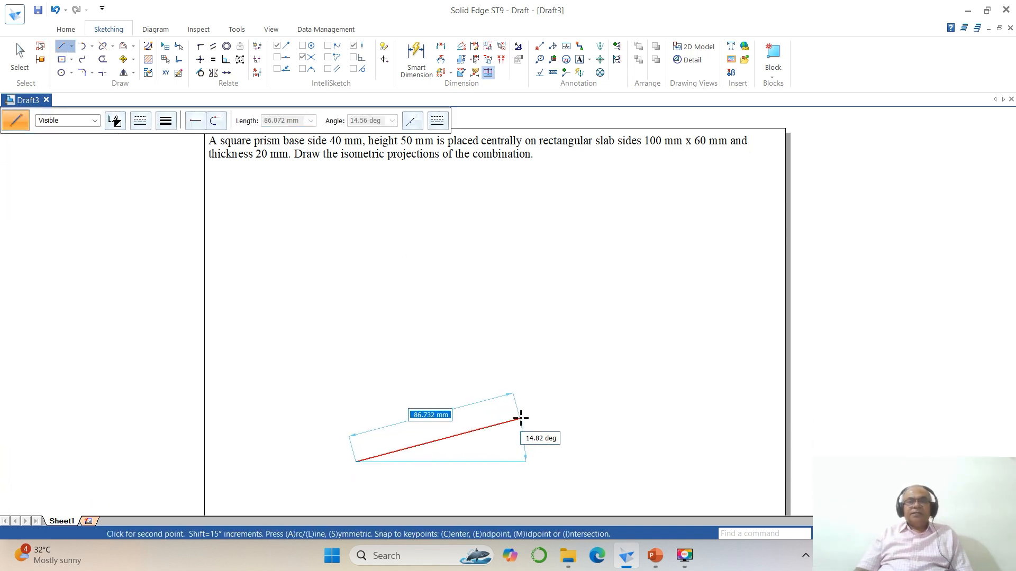
pyautogui.click(654, 557)
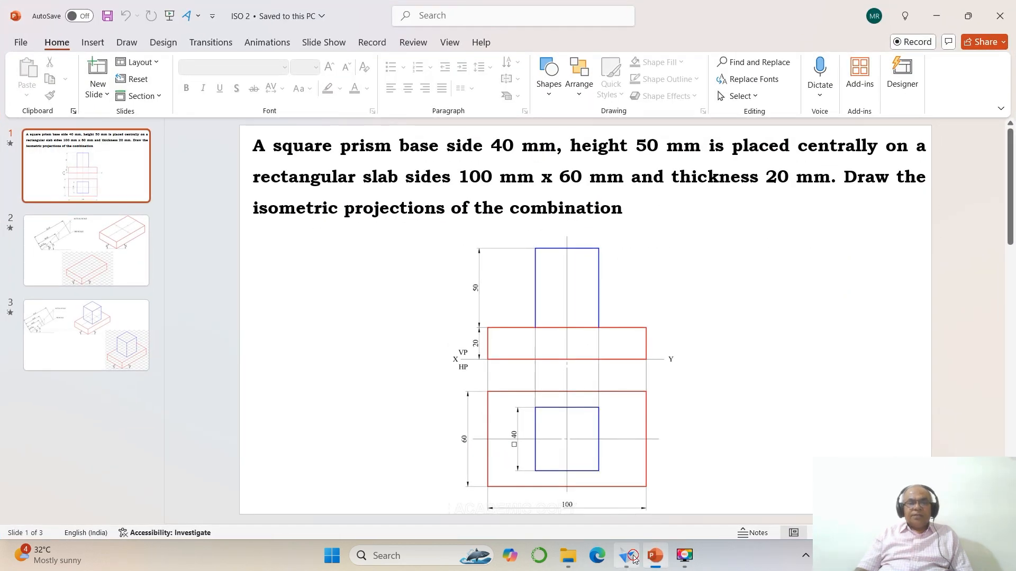
pyautogui.click(626, 556)
pyautogui.write('100')
pyautogui.press('Tab')
pyautogui.write('30')
pyautogui.press('Return')
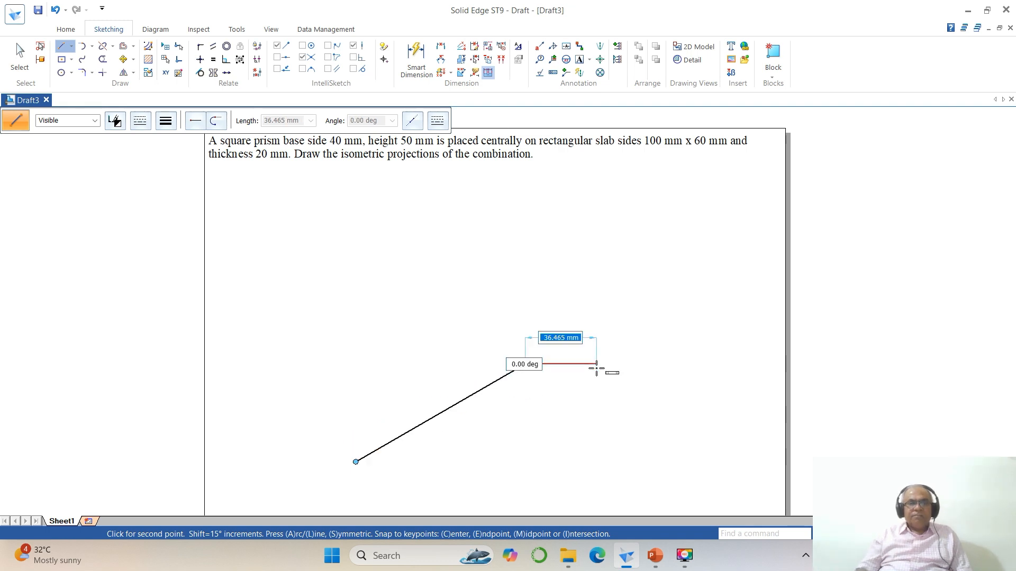
pyautogui.hotkey('ctrl', 'z')
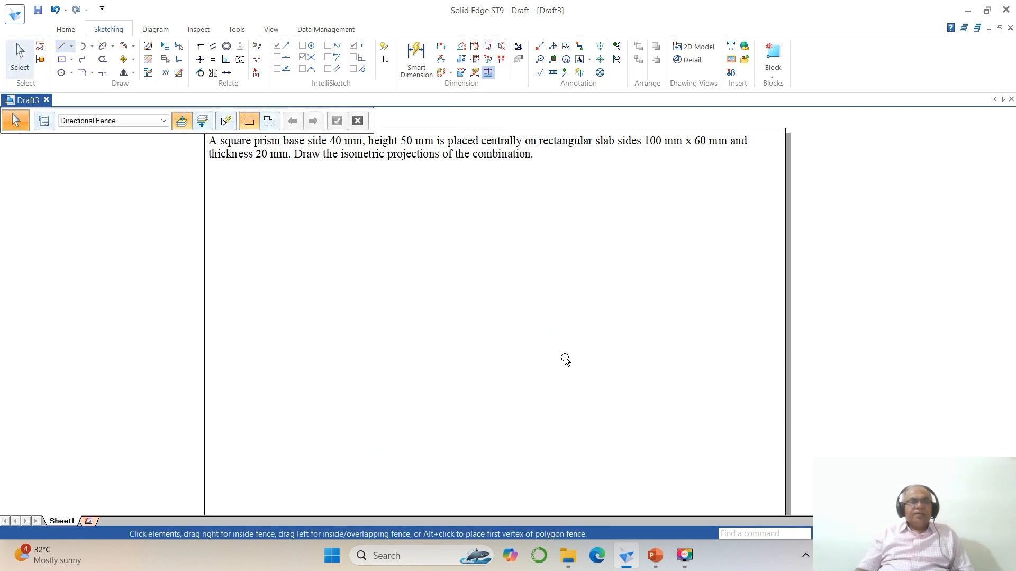
# - Set the line width to 0.05 mm for the lines of the drawing
pyautogui.click(62, 47)
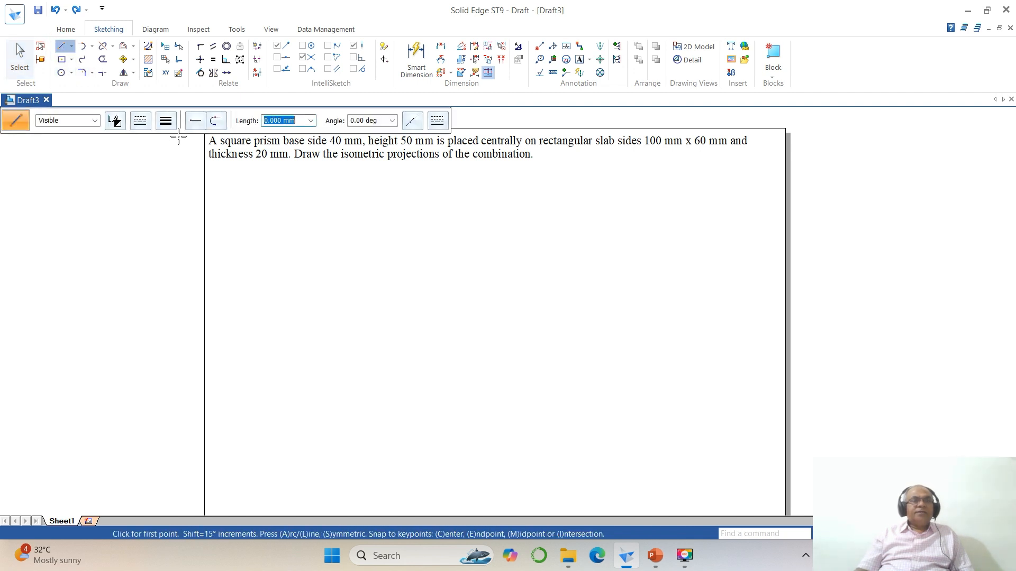
pyautogui.click(165, 121)
pyautogui.write('.0')
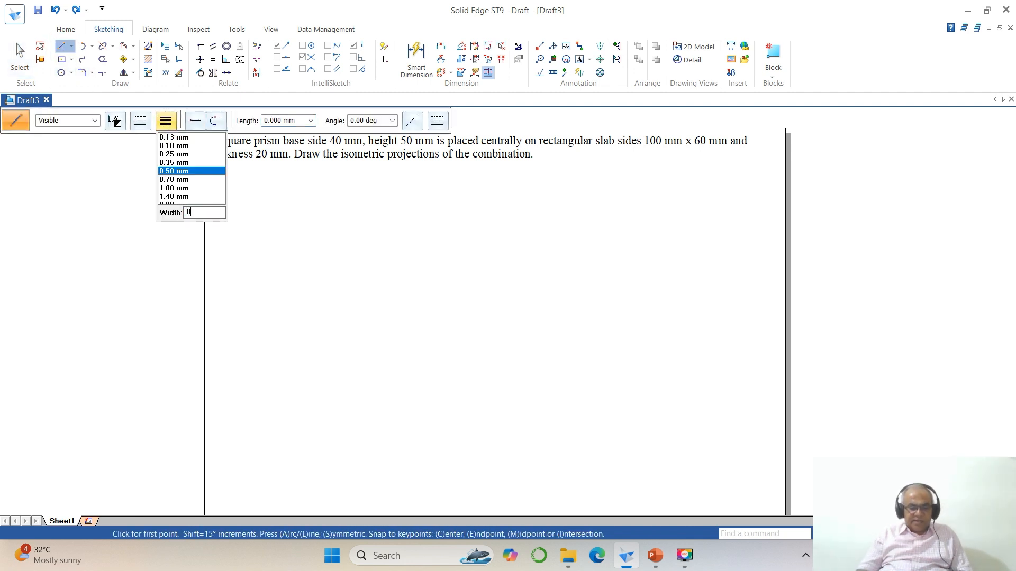
pyautogui.write('5')
pyautogui.press('Return')
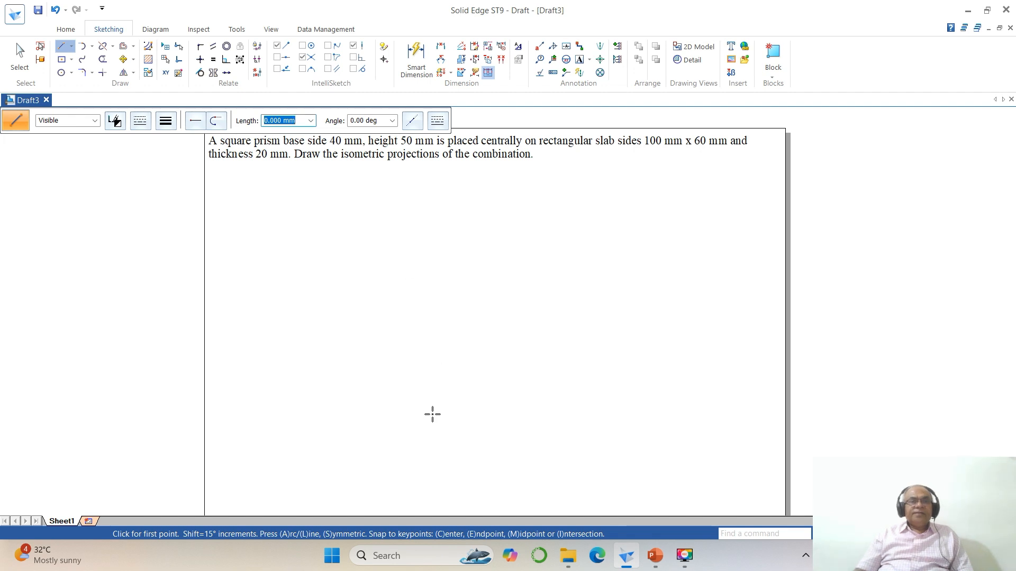
# - Draw a 100 mm line at 30 degrees and a connected 60 mm line at 150 degrees as two edges of the slab's top face
pyautogui.click(426, 457)
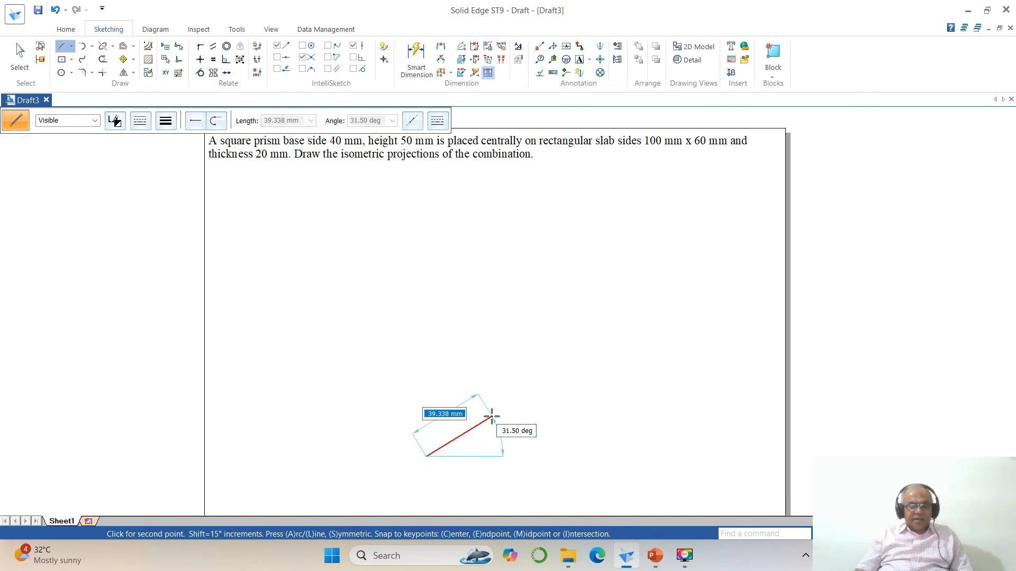
pyautogui.write('100')
pyautogui.press('Tab')
pyautogui.write('30')
pyautogui.press('Return')
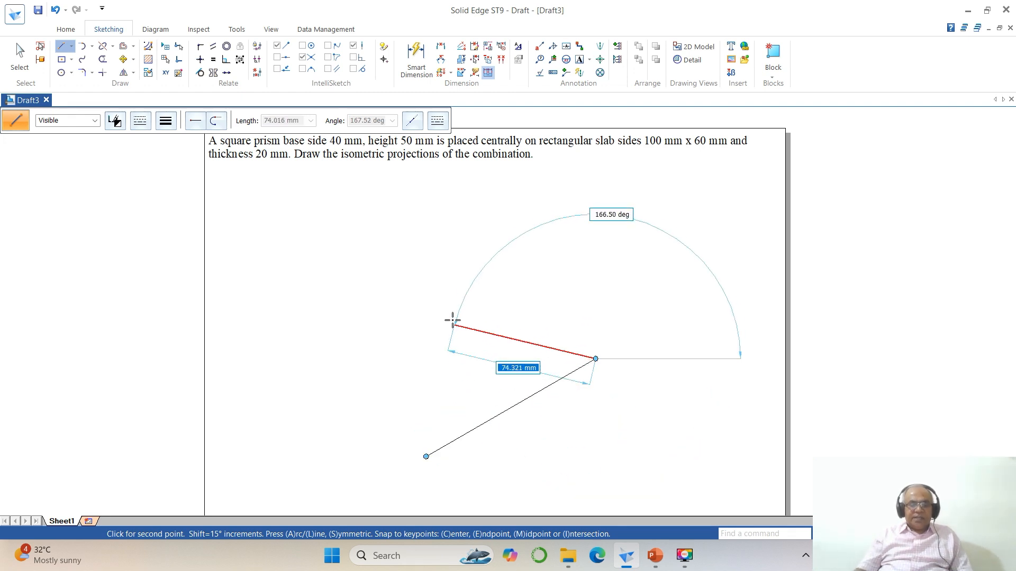
pyautogui.write('60')
pyautogui.press('Tab')
pyautogui.write('15')
pyautogui.press('Return')
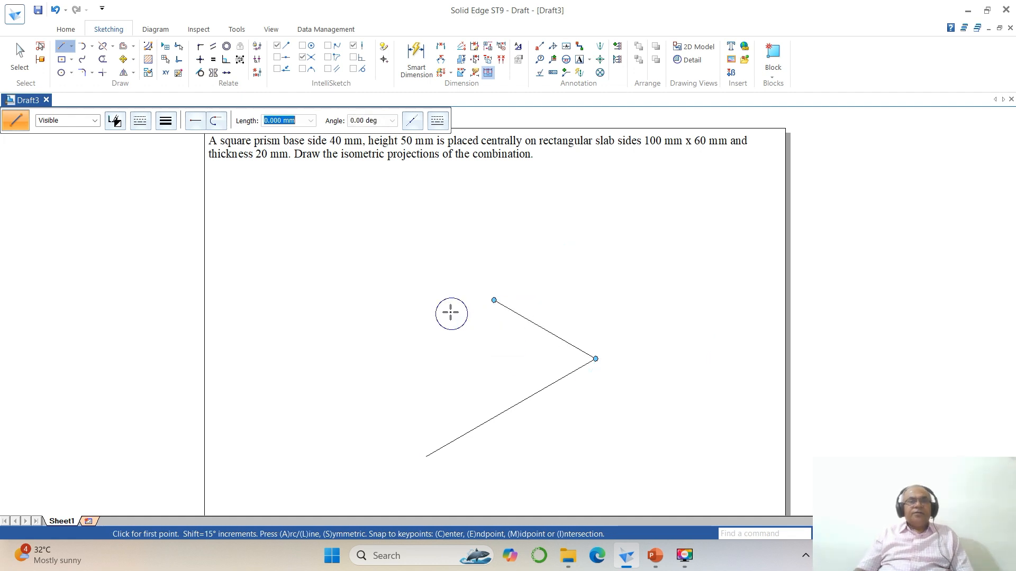
# - Complete the slab's top-face parallelogram by copying the 100 mm and 60 mm edges to their opposite sides
pyautogui.click(123, 60)
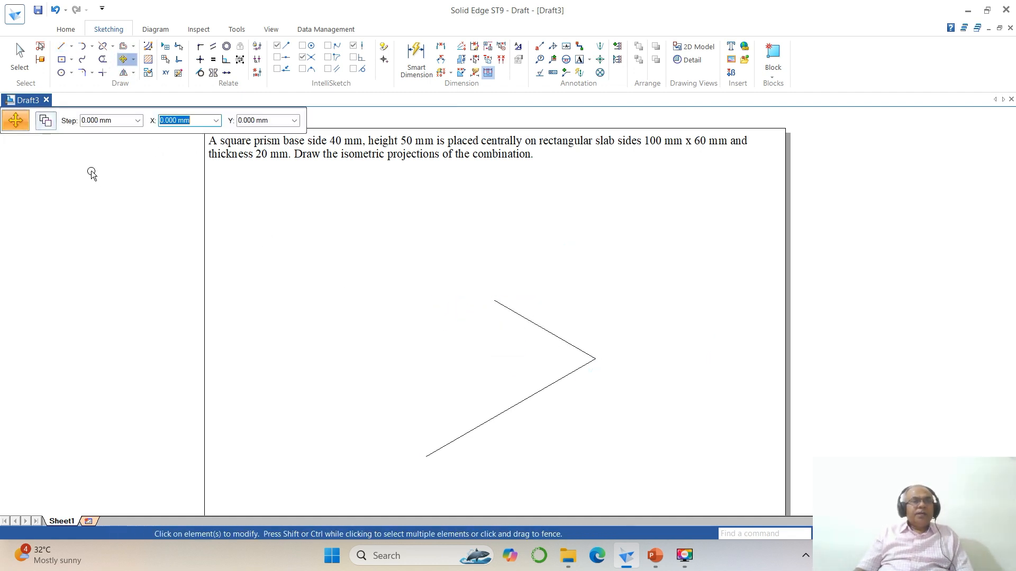
pyautogui.click(516, 403)
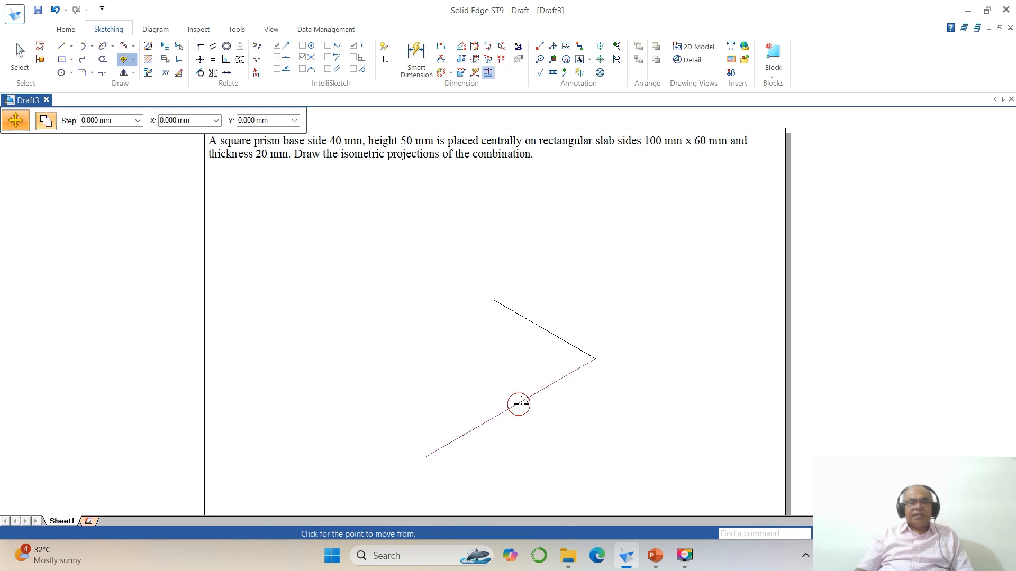
pyautogui.click(595, 360)
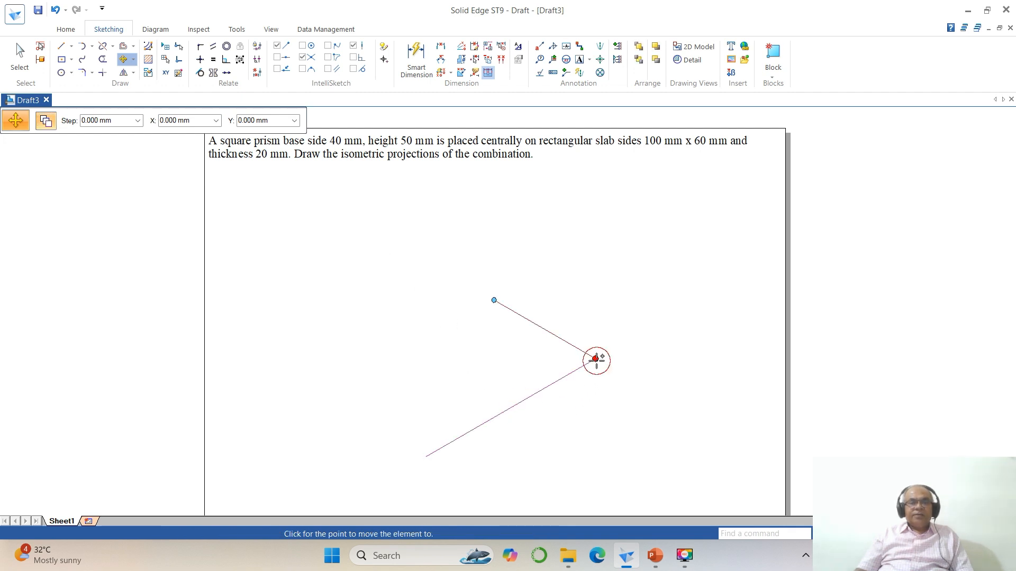
pyautogui.click(494, 301)
pyautogui.press('Escape')
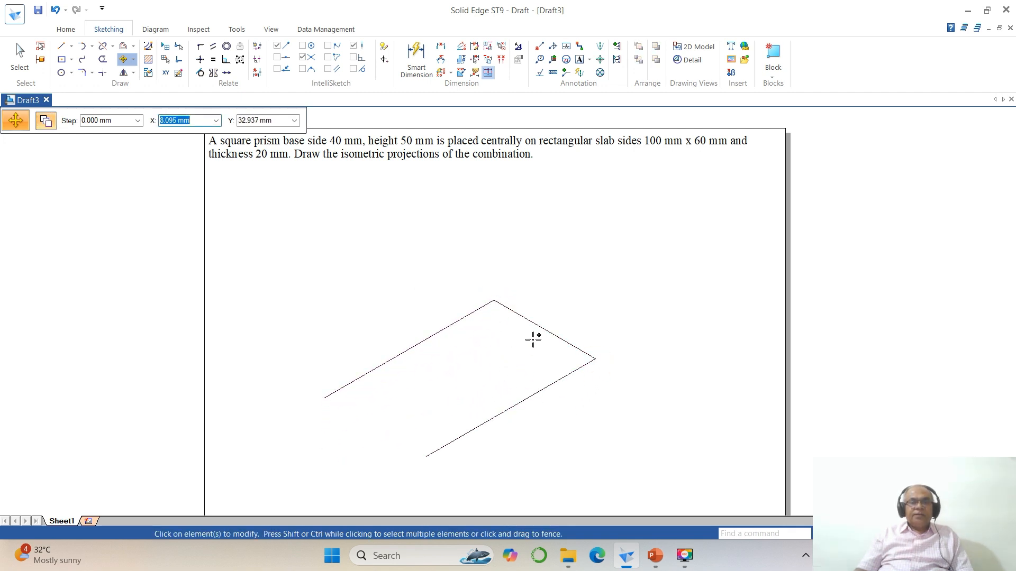
pyautogui.click(540, 328)
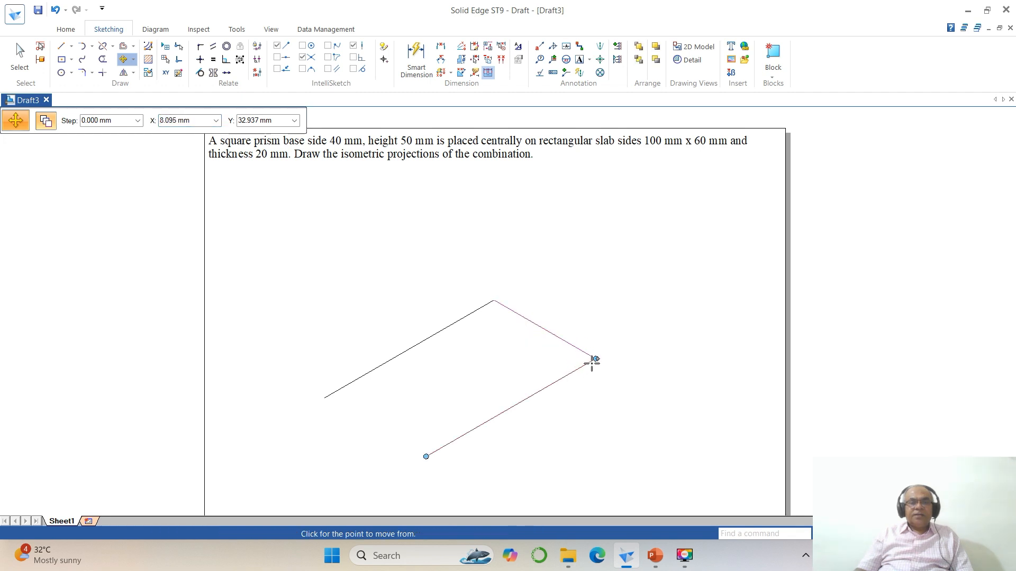
pyautogui.click(595, 359)
pyautogui.click(426, 456)
pyautogui.press('Escape')
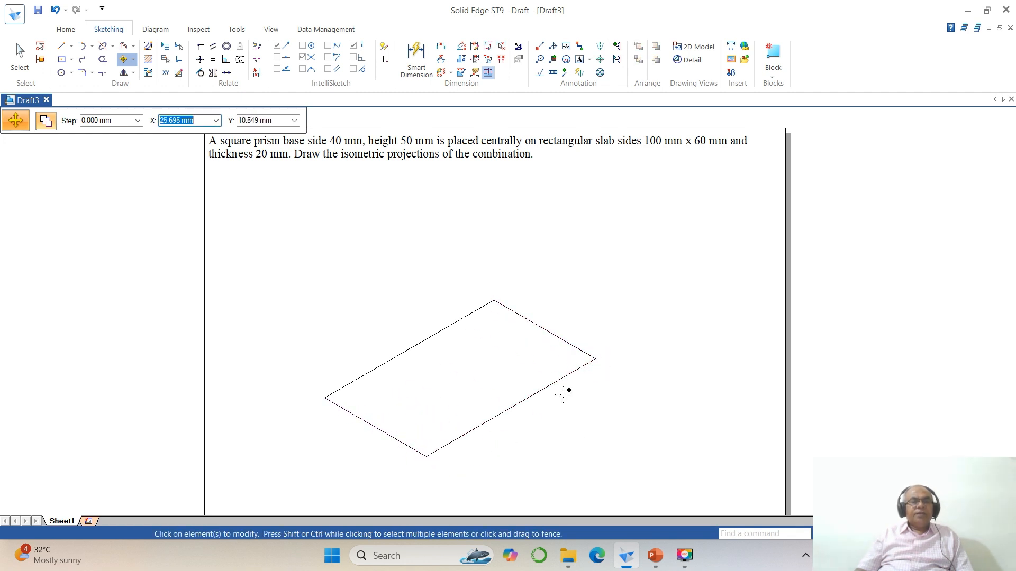
# - Draw a 20 mm vertical edge at -90 degrees down from the top face's leftmost corner
pyautogui.click(62, 46)
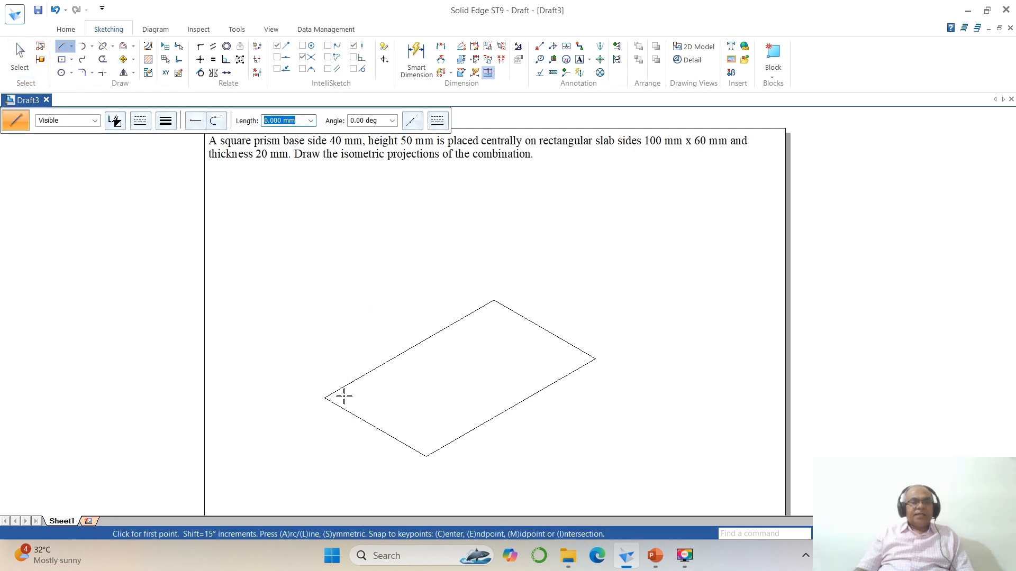
pyautogui.click(324, 398)
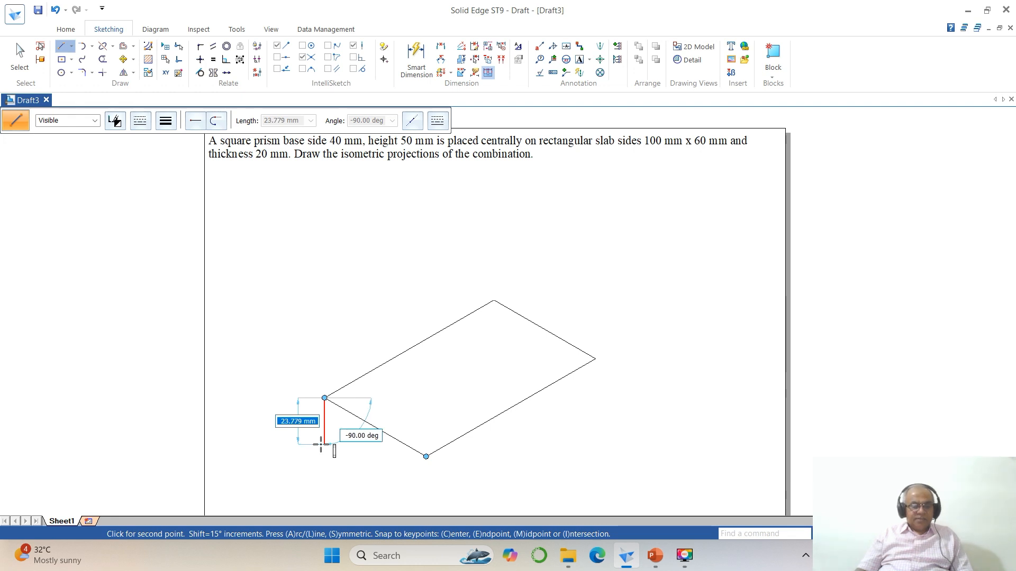
pyautogui.write('20')
pyautogui.press('Tab')
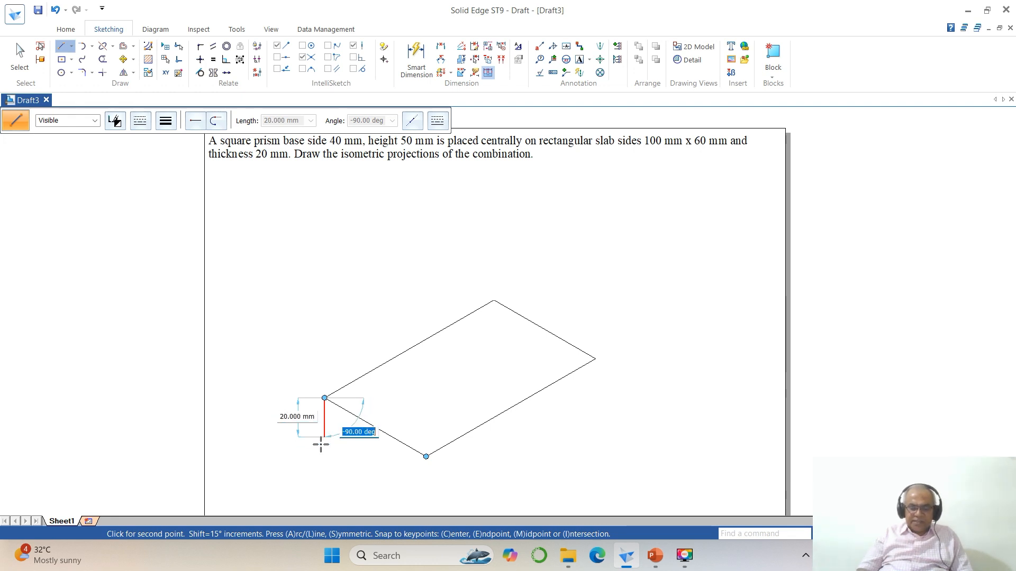
pyautogui.write('-90')
pyautogui.press('Return')
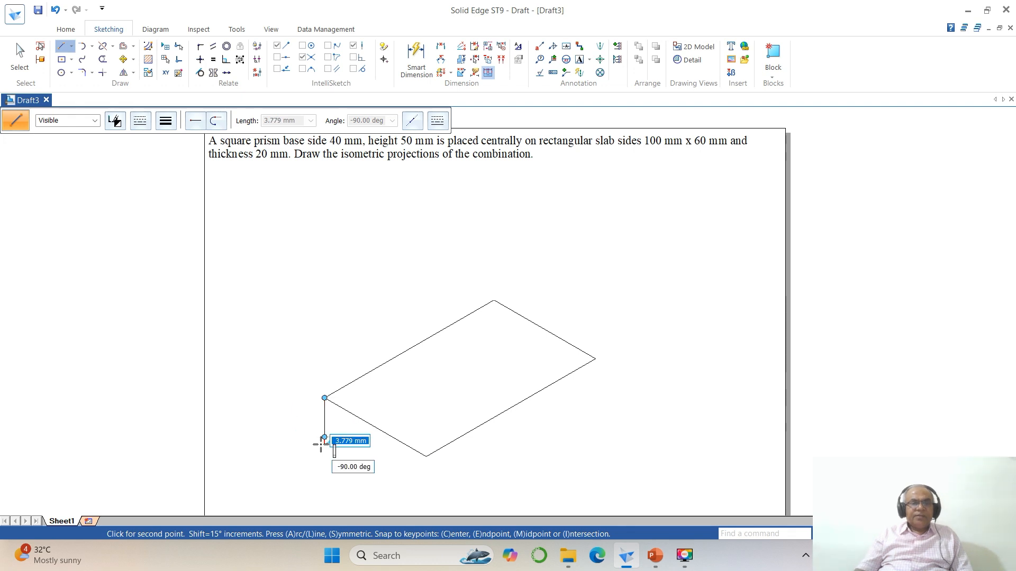
pyautogui.click(321, 444)
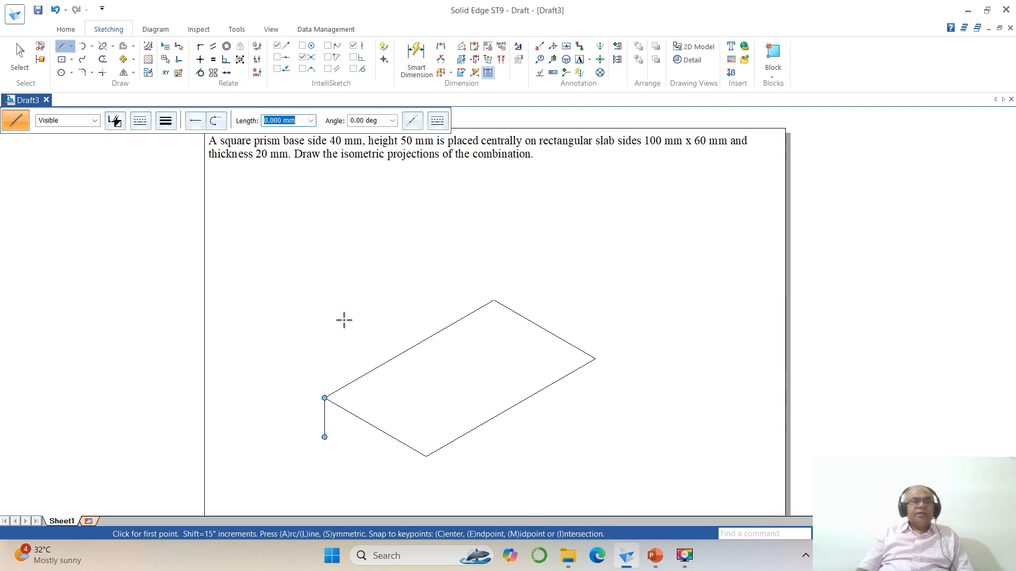
# - Copy the 20 mm vertical edge to the other three corners of the slab's top face
pyautogui.click(123, 59)
pyautogui.click(325, 427)
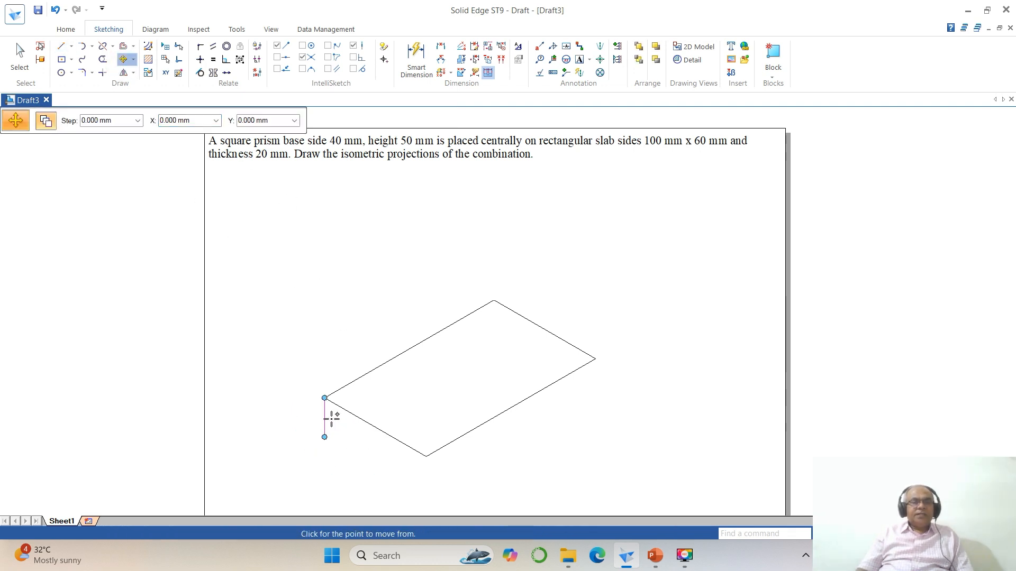
pyautogui.click(325, 398)
pyautogui.click(494, 300)
pyautogui.click(596, 358)
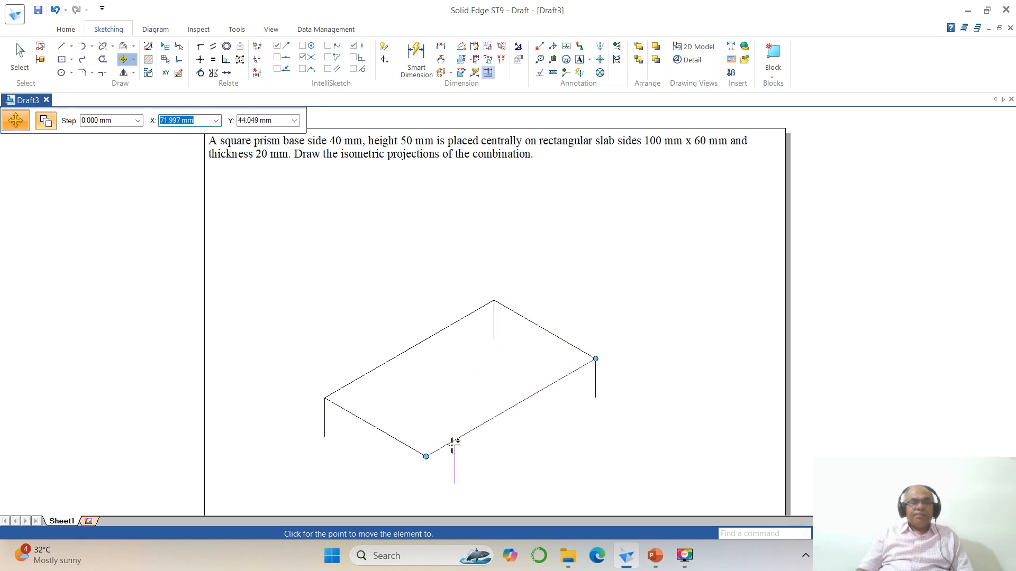
pyautogui.click(426, 456)
pyautogui.press('Escape')
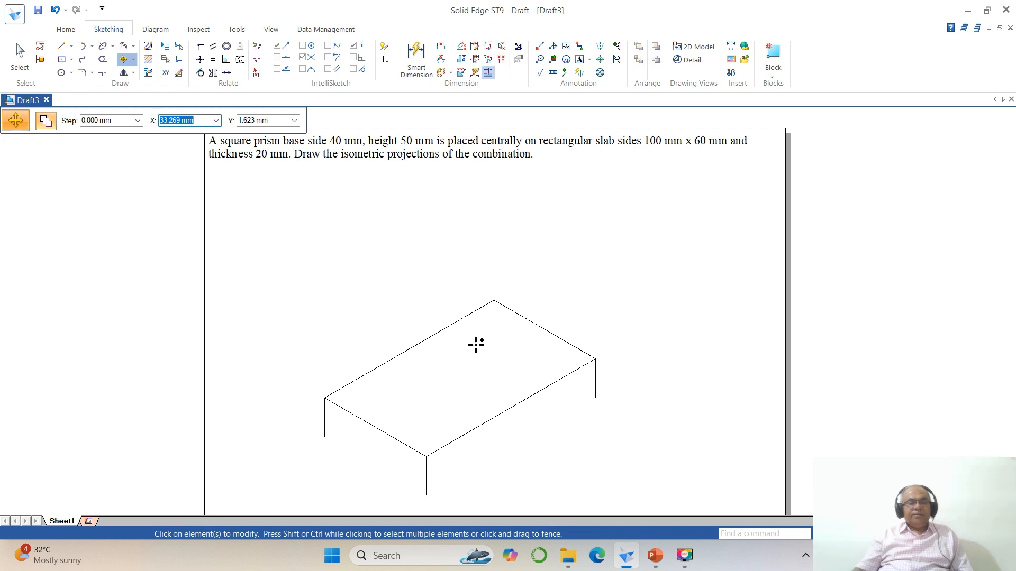
# - Copy the four top-face edges down to the lower ends of the vertical edges to form the slab's bottom face
pyautogui.click(126, 61)
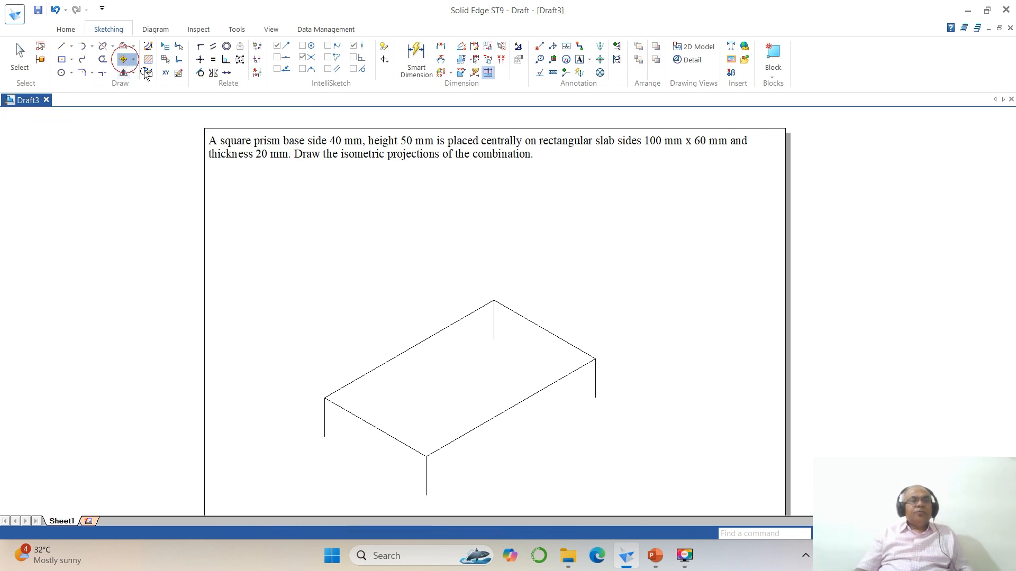
pyautogui.click(426, 337)
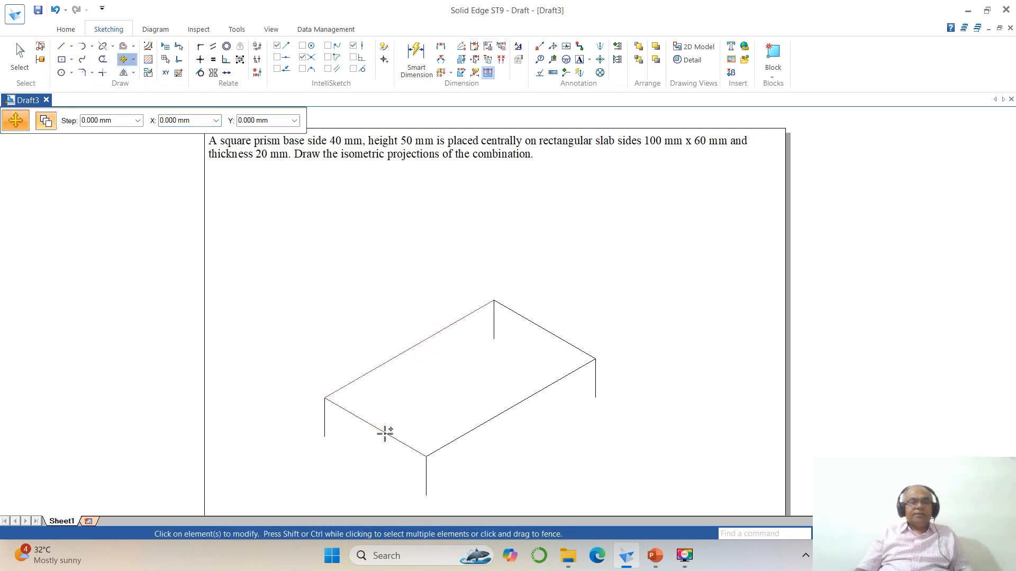
pyautogui.rightClick(544, 326)
pyautogui.click(596, 359)
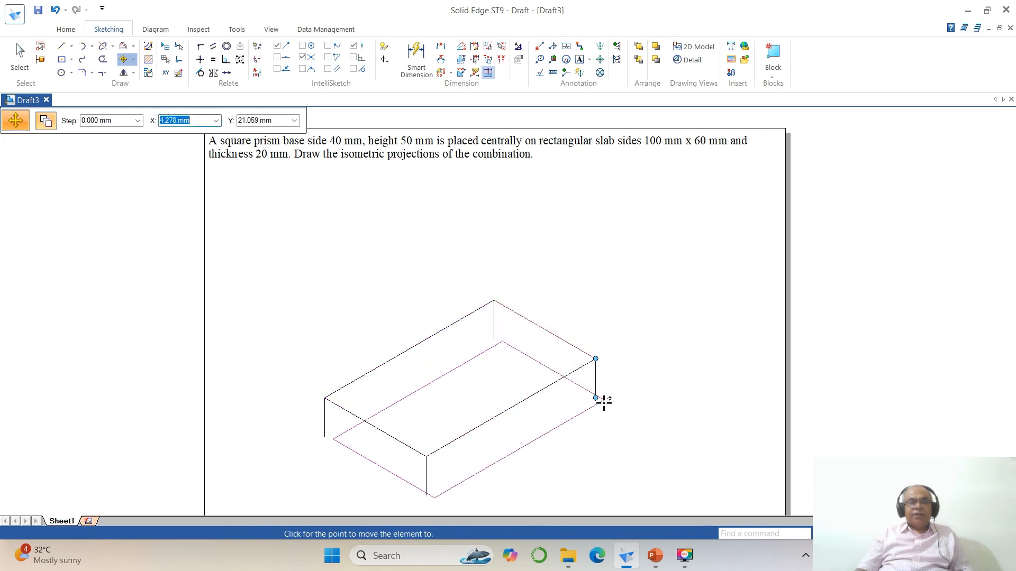
pyautogui.click(595, 398)
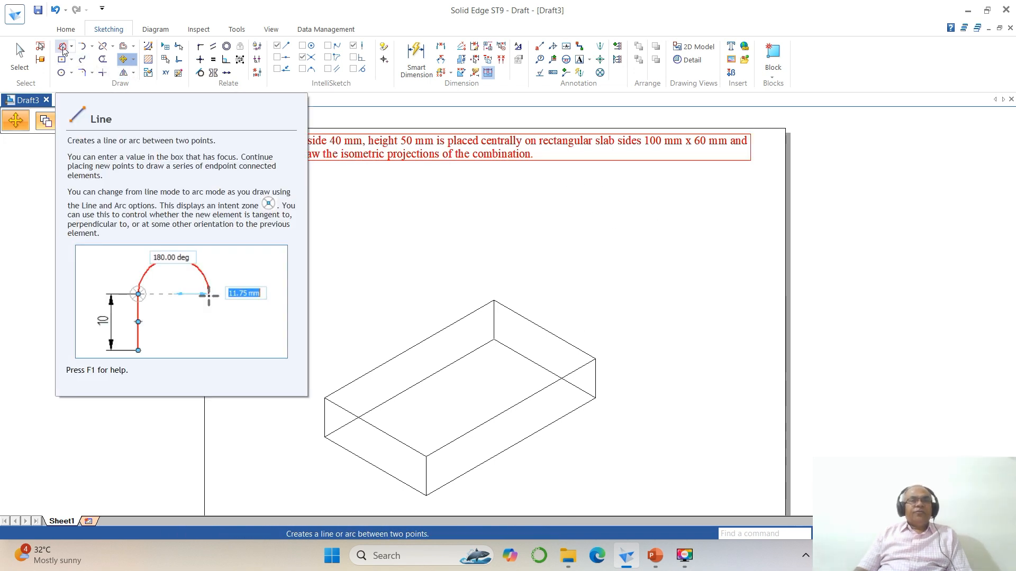
# - Draw two centre lines across the slab's top face, each joining the midpoints of a pair of opposite edges
pyautogui.click(63, 50)
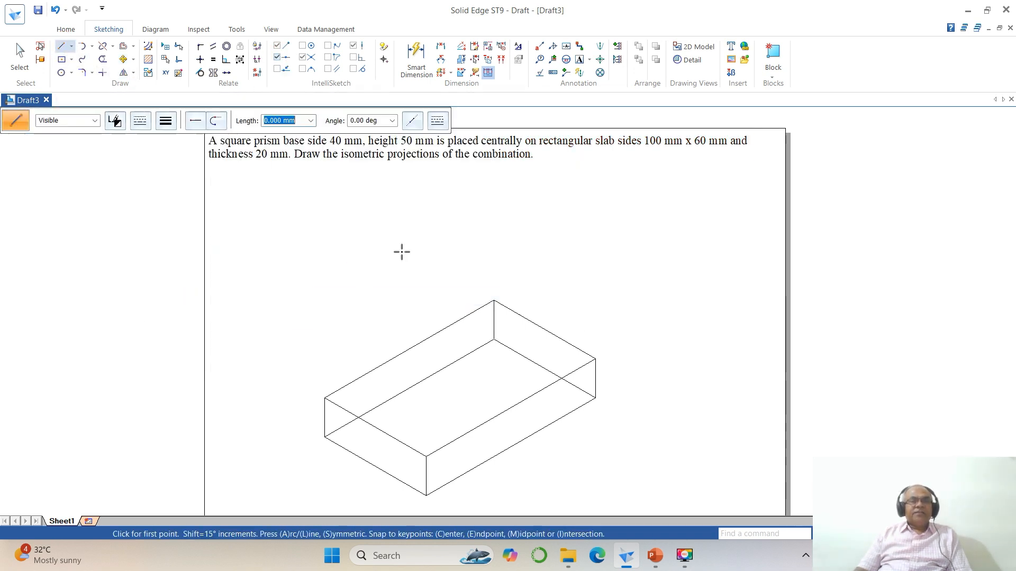
pyautogui.click(409, 349)
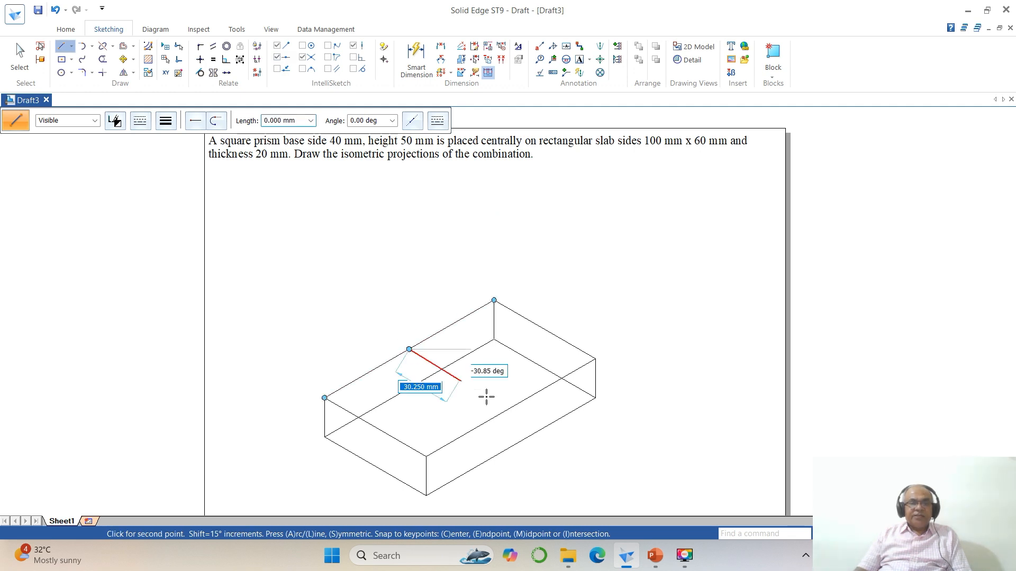
pyautogui.click(511, 408)
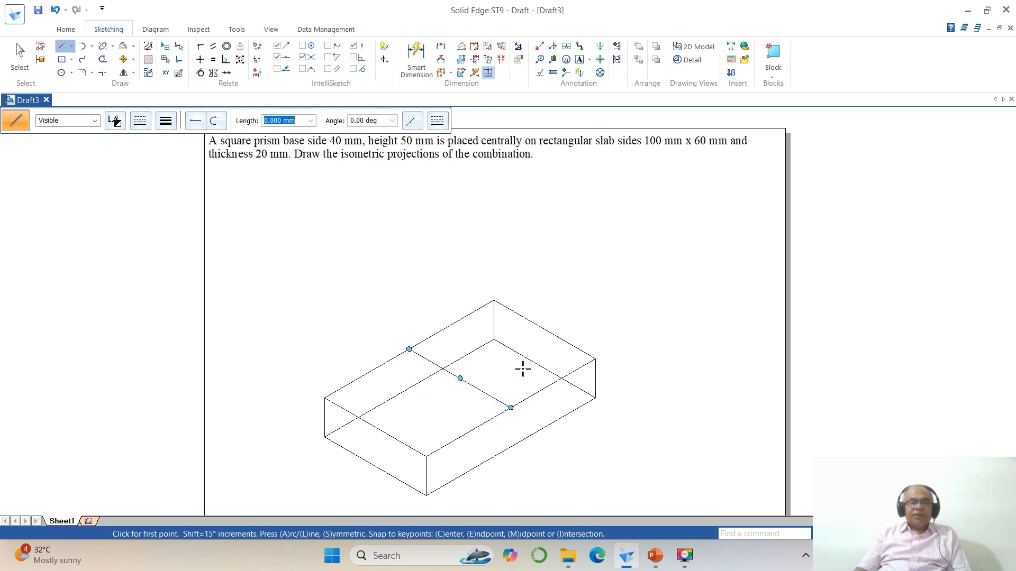
pyautogui.click(545, 330)
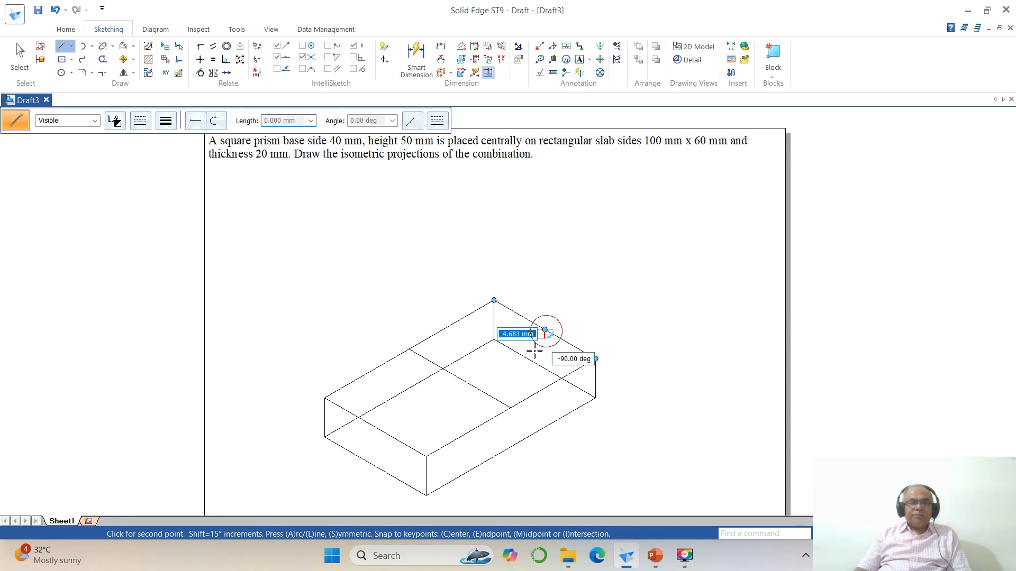
pyautogui.click(375, 427)
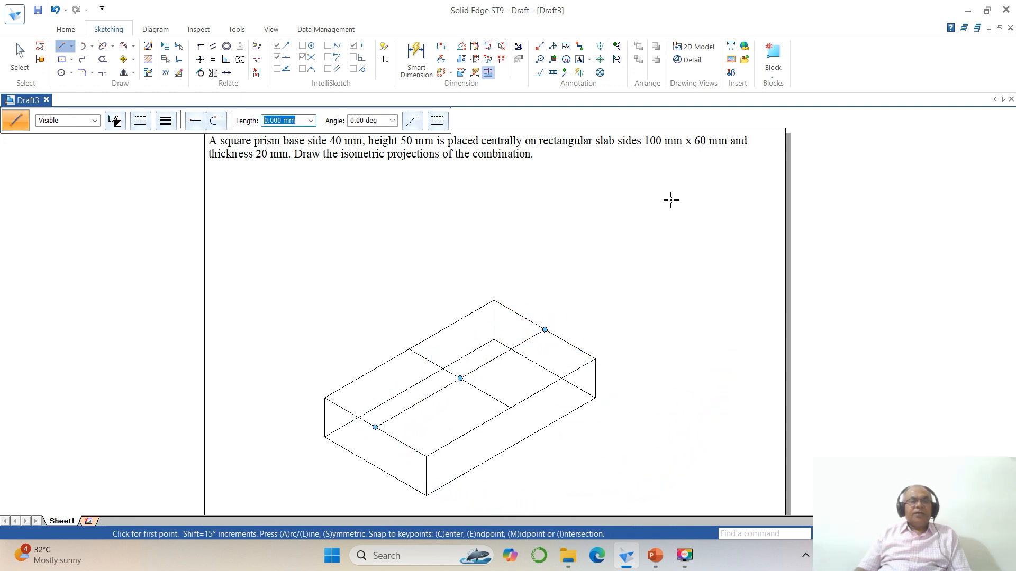
# - Move the whole slab, without copying it, toward the sheet's left border to free space beside it
pyautogui.click(123, 59)
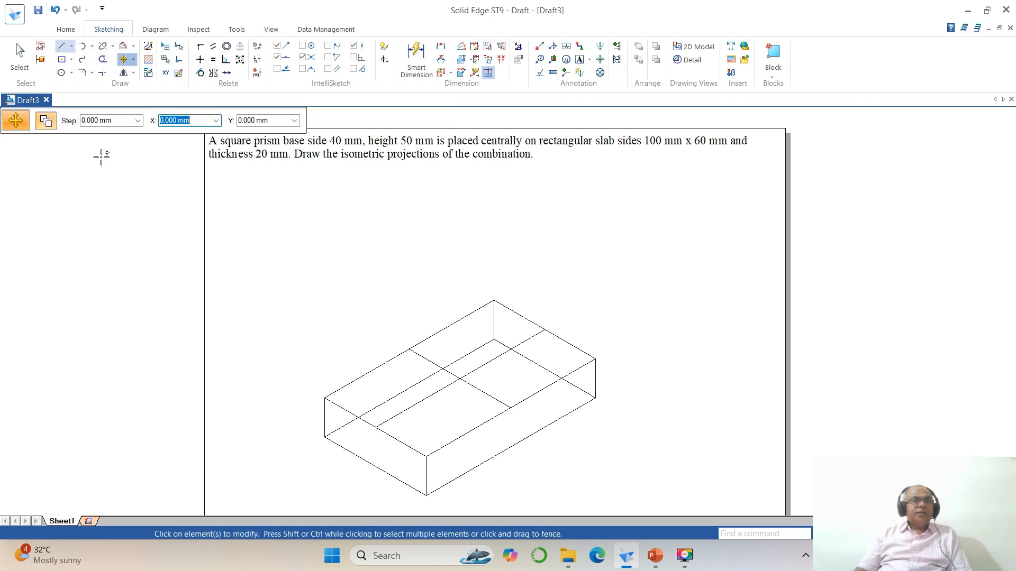
pyautogui.click(46, 121)
pyautogui.moveTo(278, 271)
pyautogui.mouseDown()
pyautogui.moveTo(701, 481)
pyautogui.moveTo(673, 499)
pyautogui.mouseUp()
pyautogui.click(687, 444)
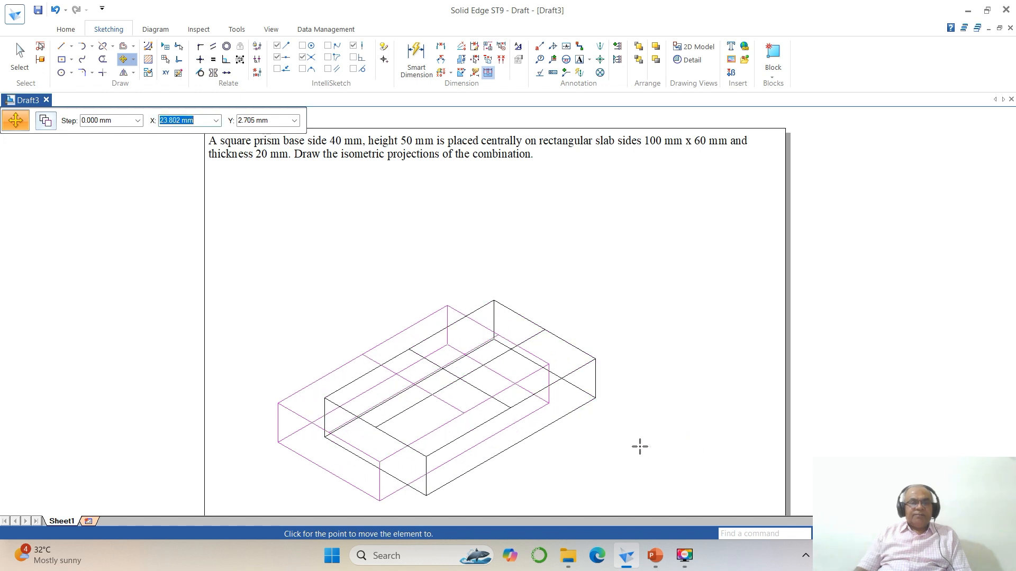
pyautogui.press('Escape')
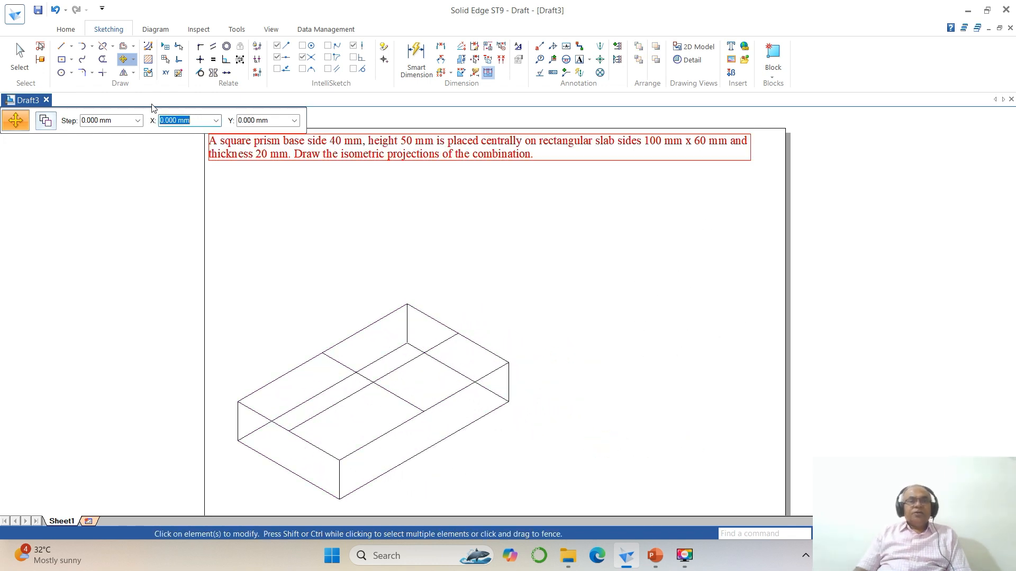
# - Draw two connected 40 mm lines at 30 and 150 degrees in the free space beside the slab for the prism's top face
pyautogui.click(61, 46)
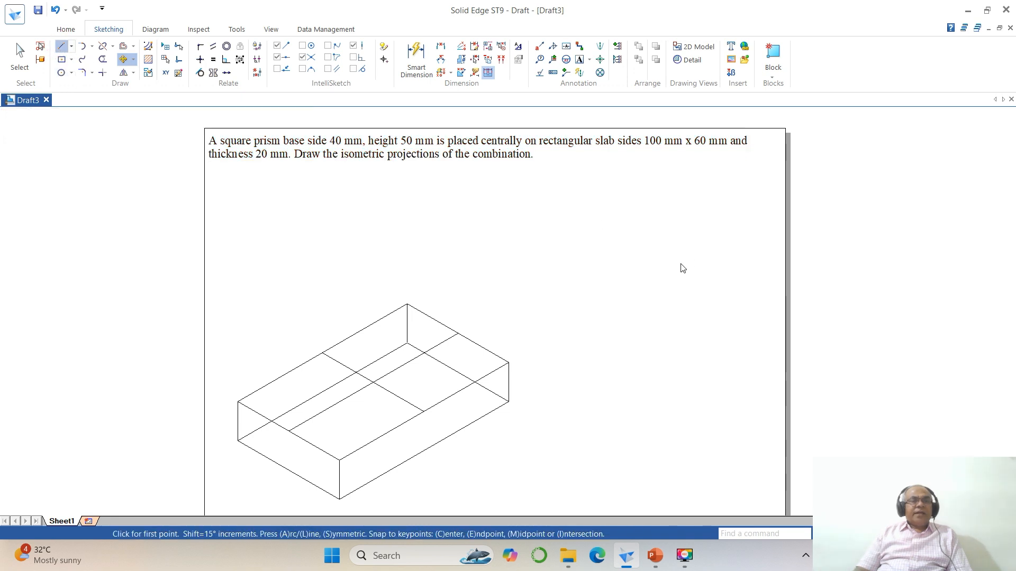
pyautogui.click(610, 332)
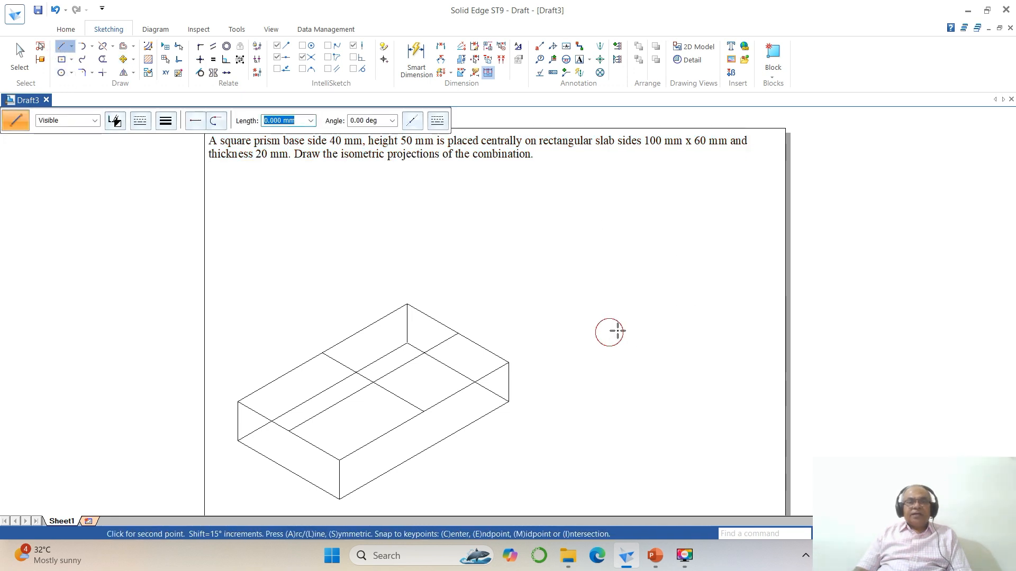
pyautogui.write('40')
pyautogui.press('Tab')
pyautogui.write('30')
pyautogui.press('Return')
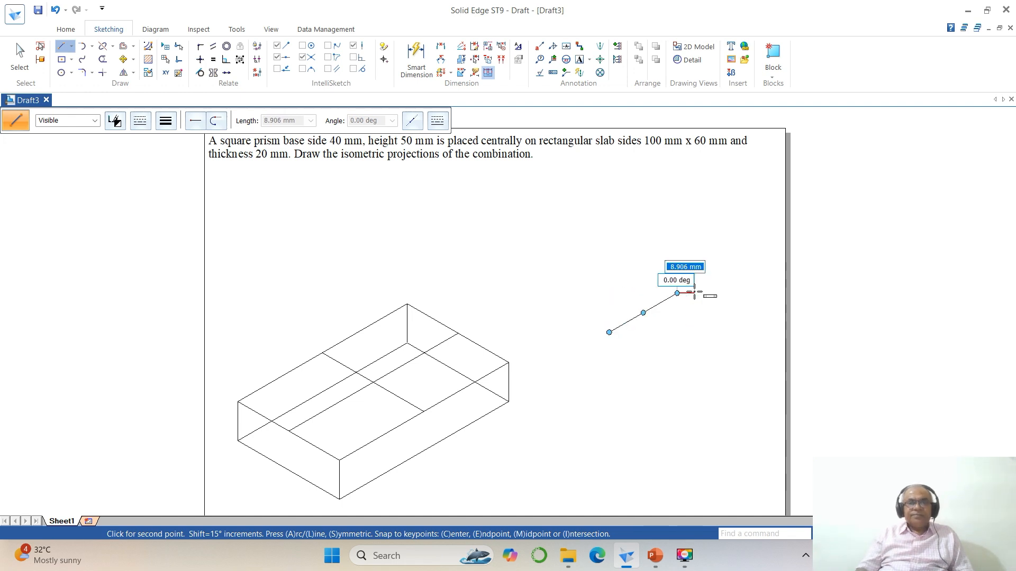
pyautogui.write('40')
pyautogui.press('Tab')
pyautogui.write('15')
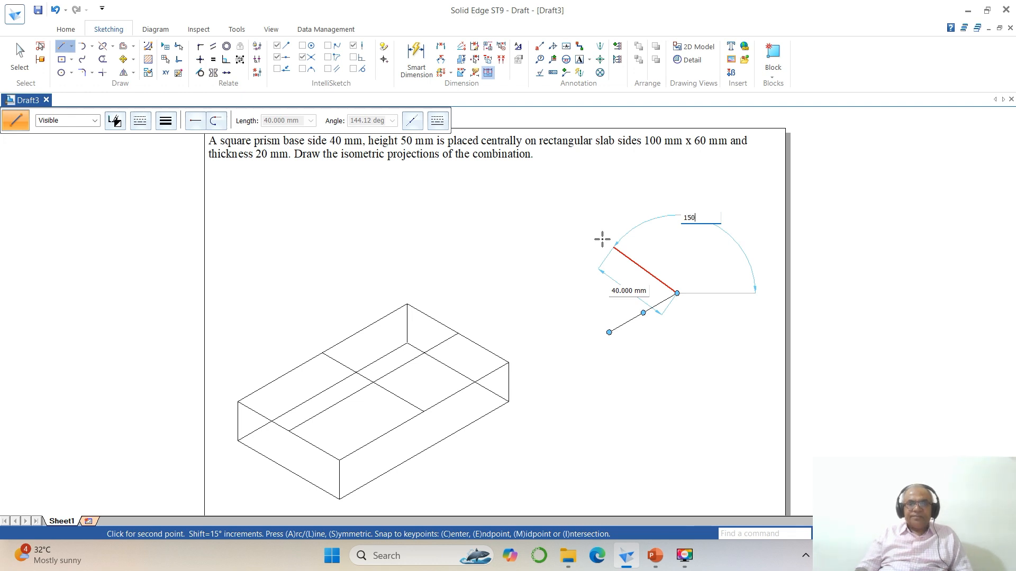
pyautogui.press('Return')
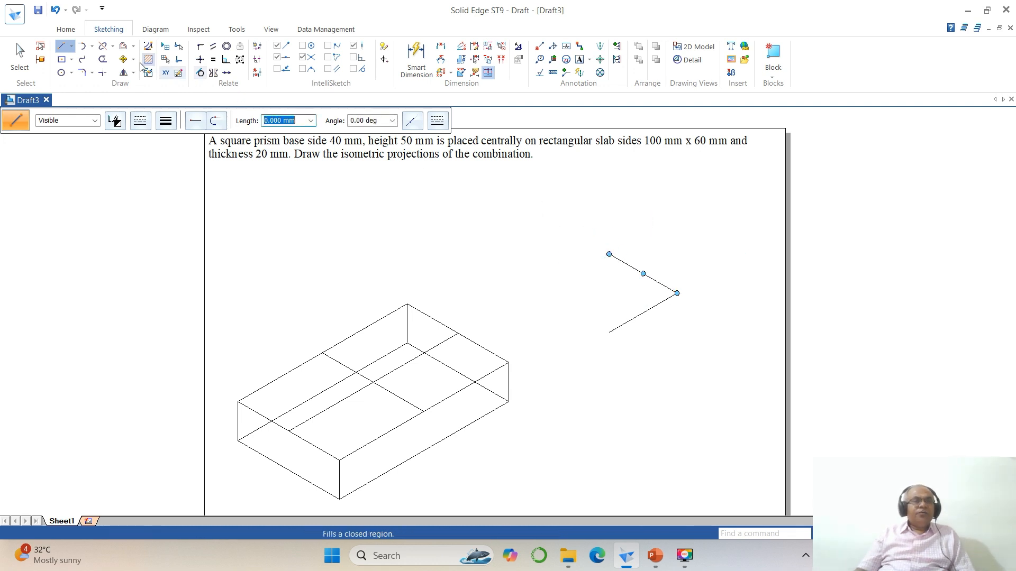
# - Complete the prism's top-face rhombus by copying the two 40 mm edges to their opposite sides
pyautogui.click(123, 59)
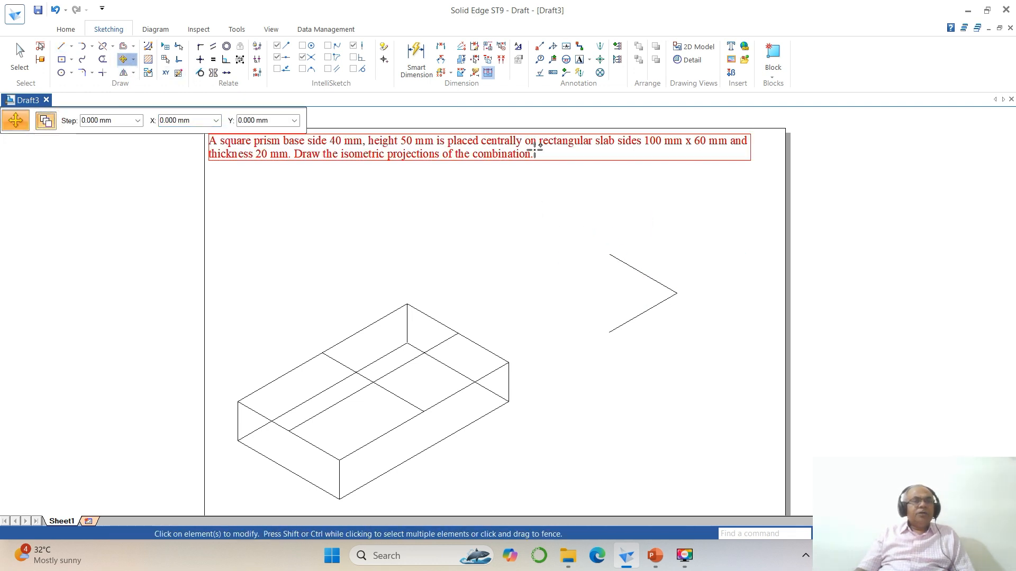
pyautogui.click(659, 304)
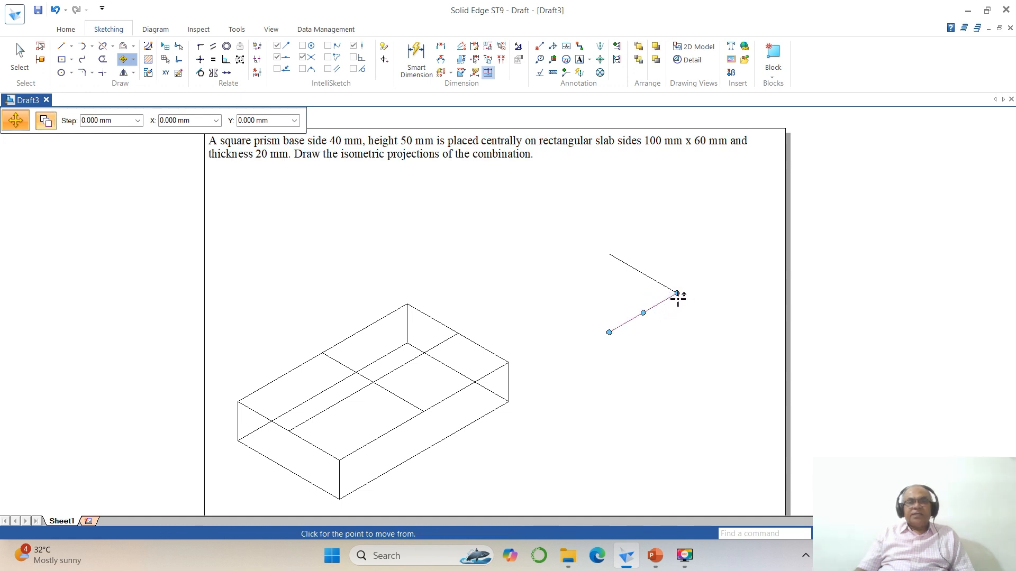
pyautogui.click(677, 294)
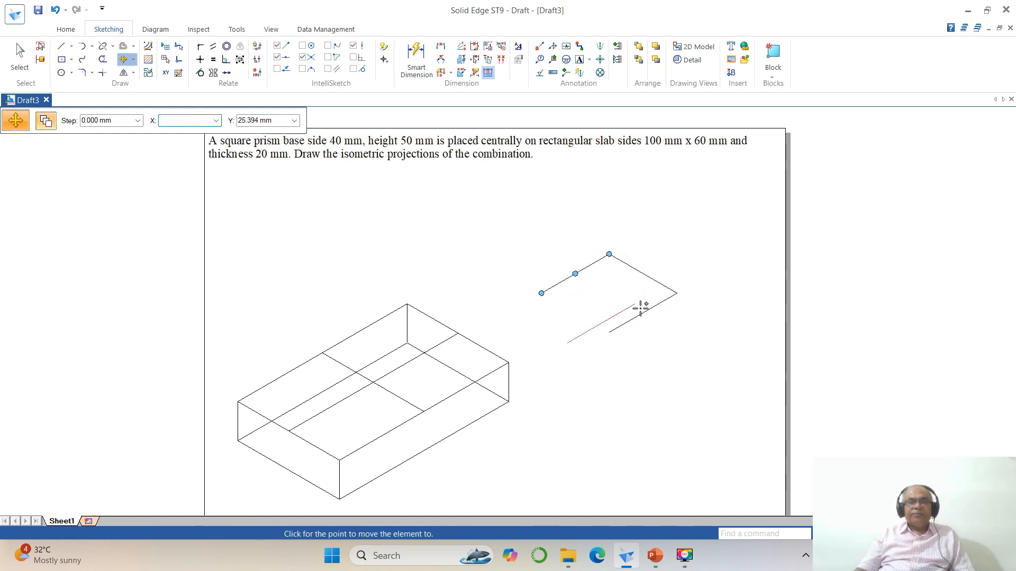
pyautogui.click(621, 290)
pyautogui.click(665, 302)
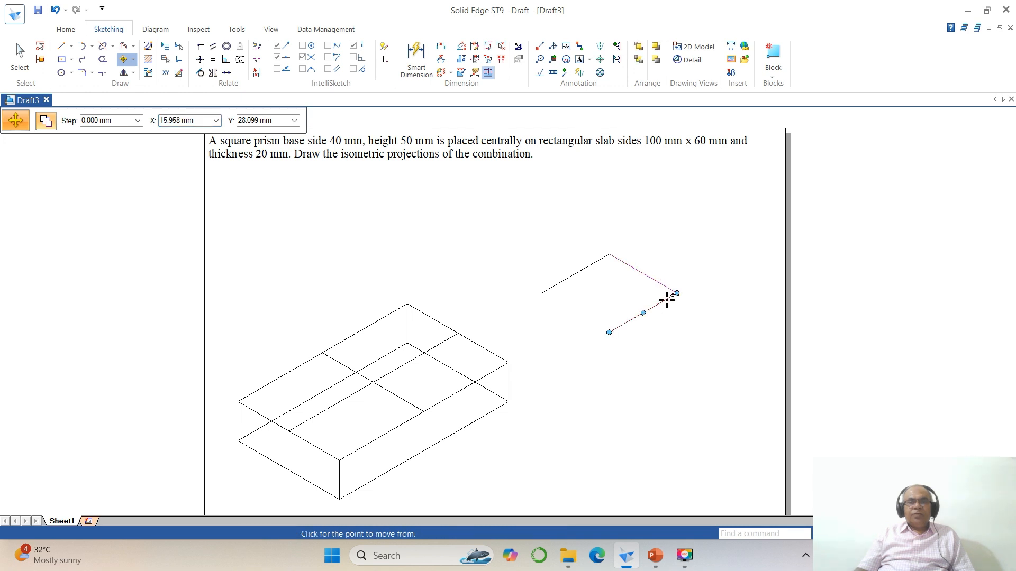
pyautogui.click(678, 293)
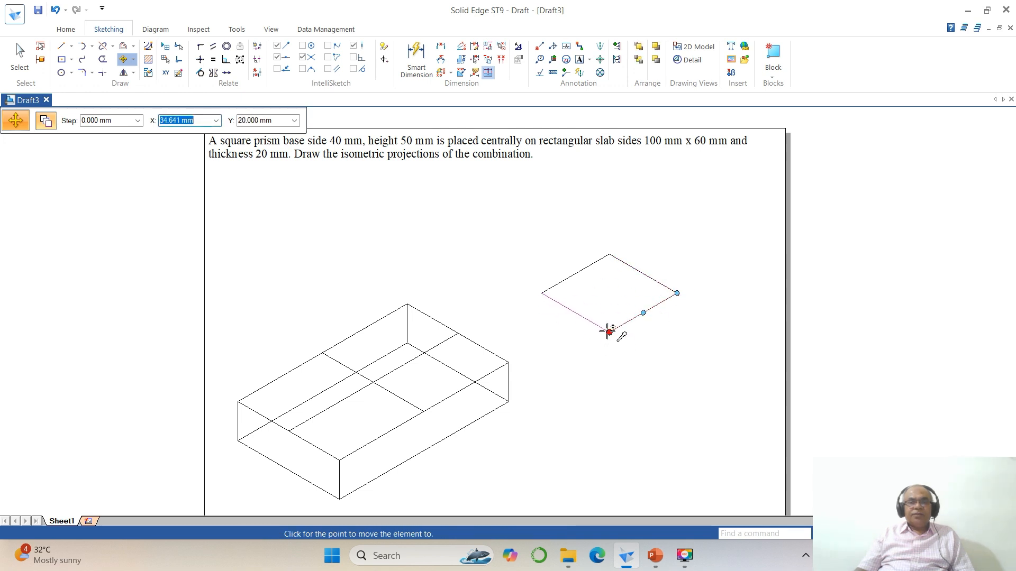
pyautogui.click(628, 357)
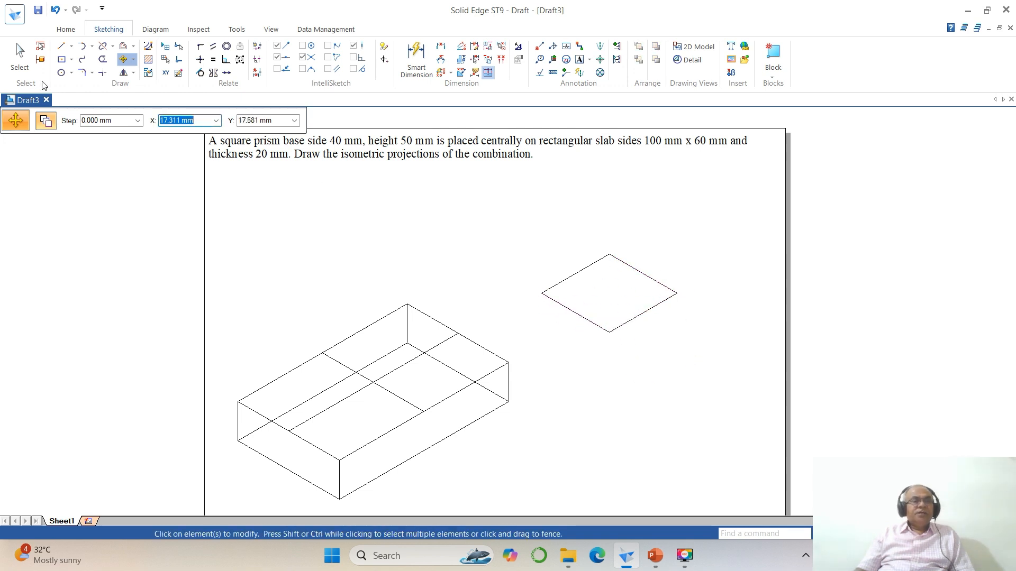
# - Draw a 50 mm vertical edge at -90 degrees from the leftmost corner of the prism's top face
pyautogui.click(62, 46)
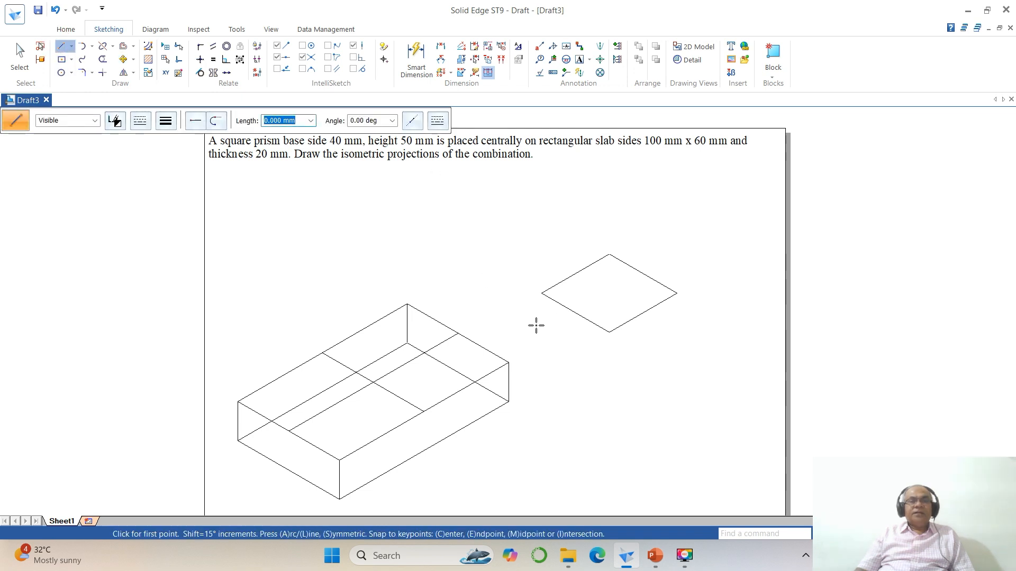
pyautogui.click(541, 294)
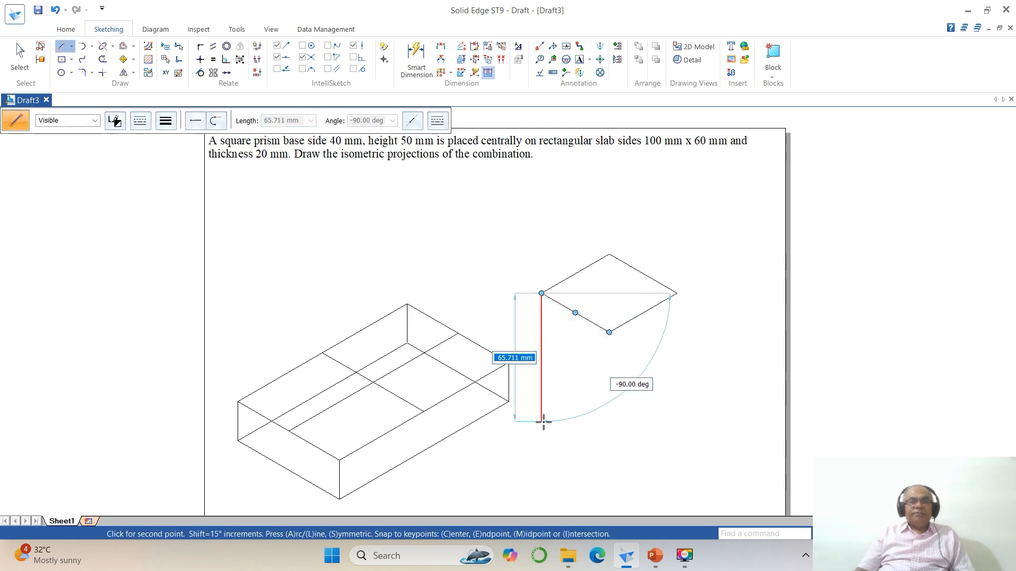
pyautogui.write('50')
pyautogui.press('Tab')
pyautogui.write('-90')
pyautogui.press('Return')
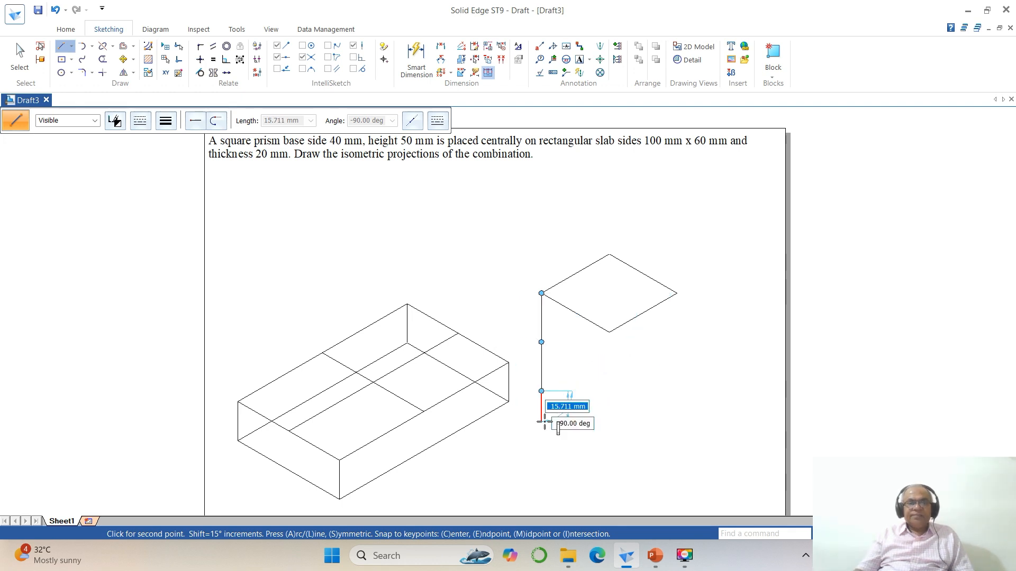
pyautogui.rightClick(655, 349)
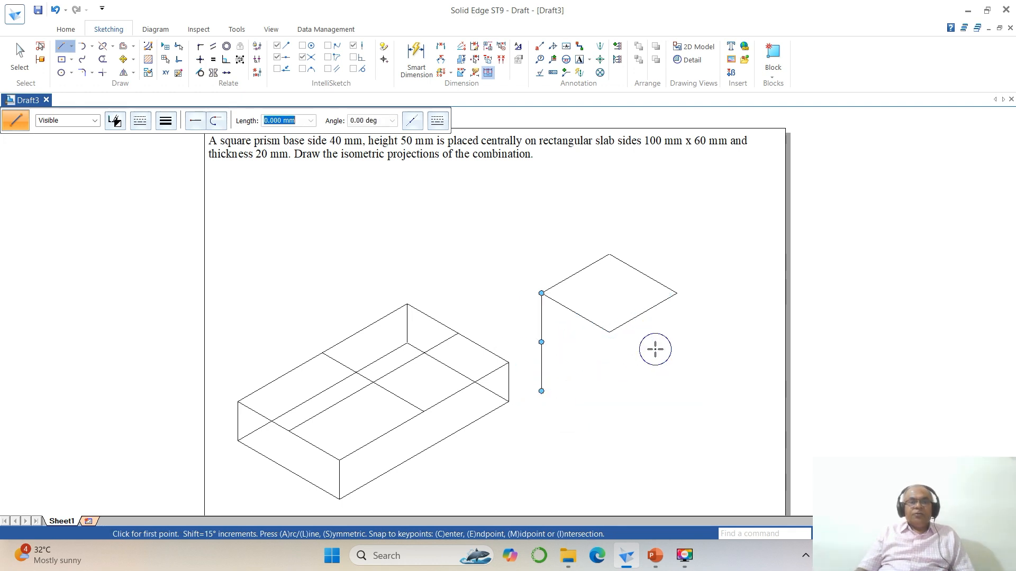
# - Copy the 50 mm vertical edge to the other three corners of the prism's top face
pyautogui.click(123, 59)
pyautogui.click(542, 345)
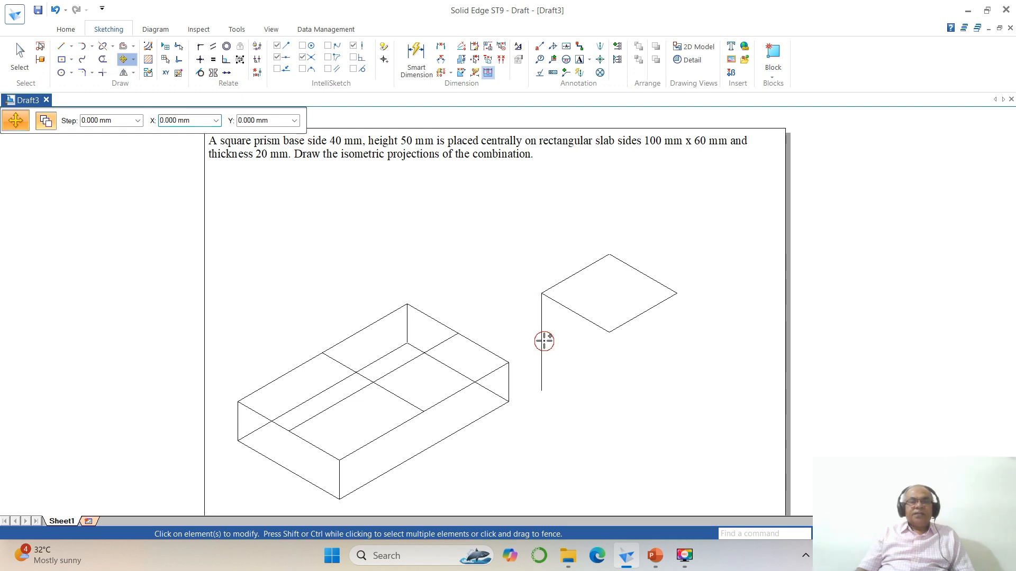
pyautogui.click(541, 294)
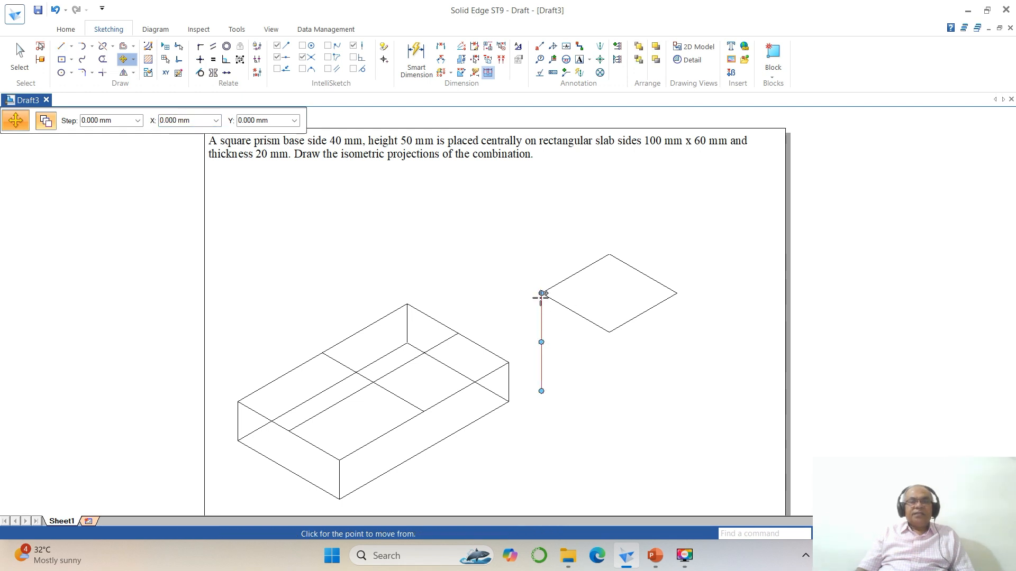
pyautogui.click(609, 254)
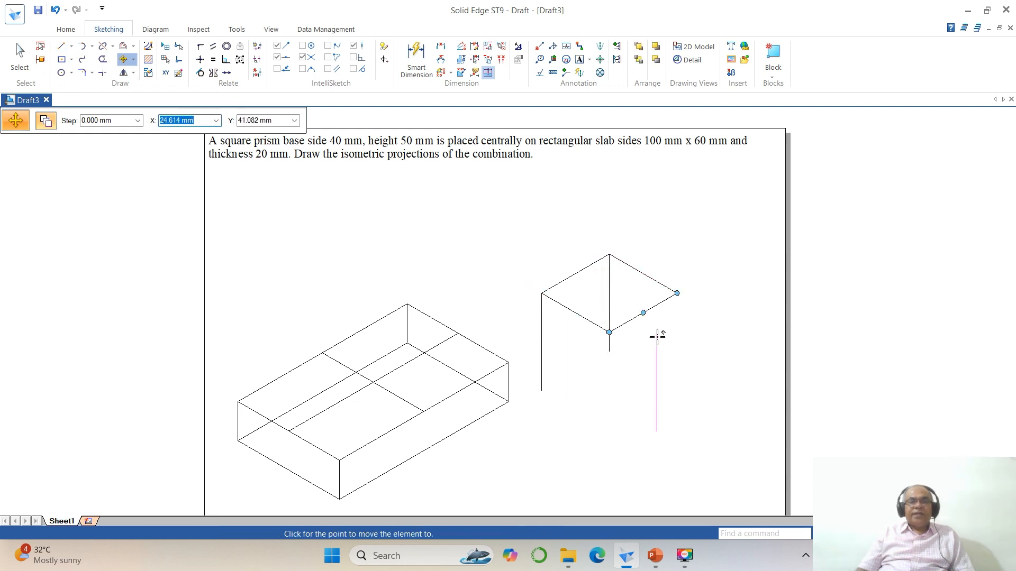
pyautogui.click(677, 295)
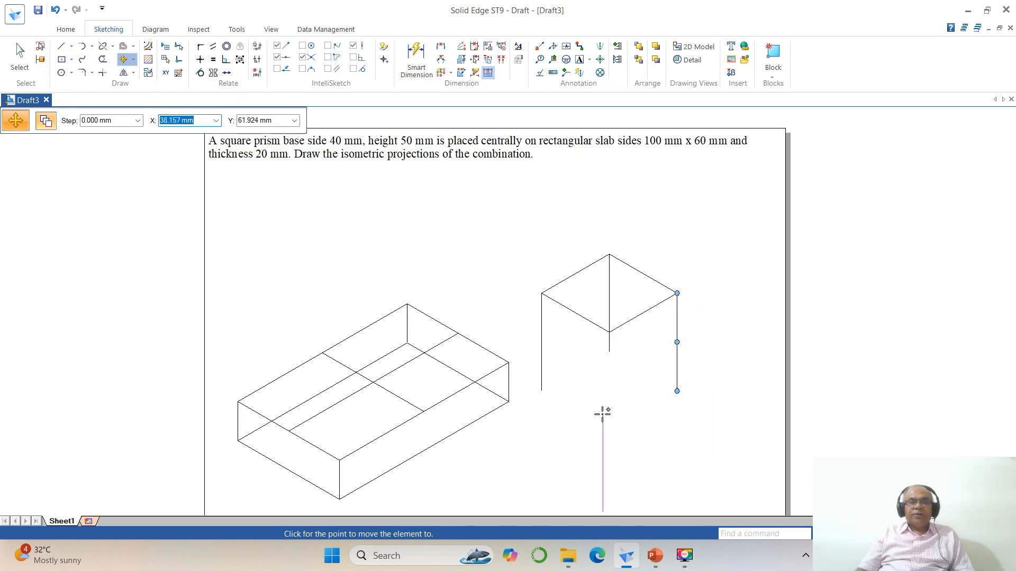
pyautogui.click(609, 332)
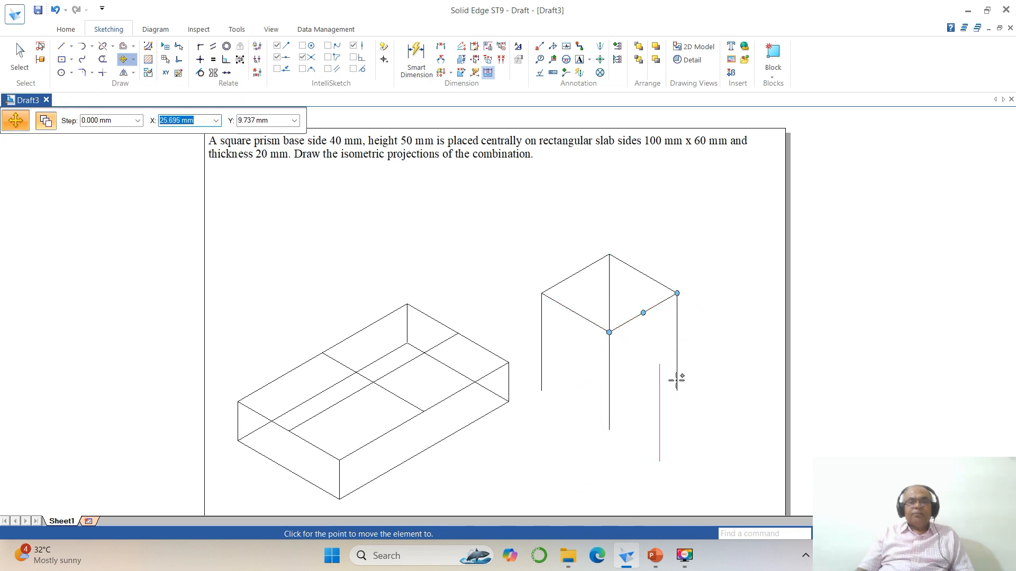
pyautogui.press('Escape')
# - Copy the prism's four top-face edges down to the lower ends of the vertical edges to form its base
pyautogui.click(658, 395)
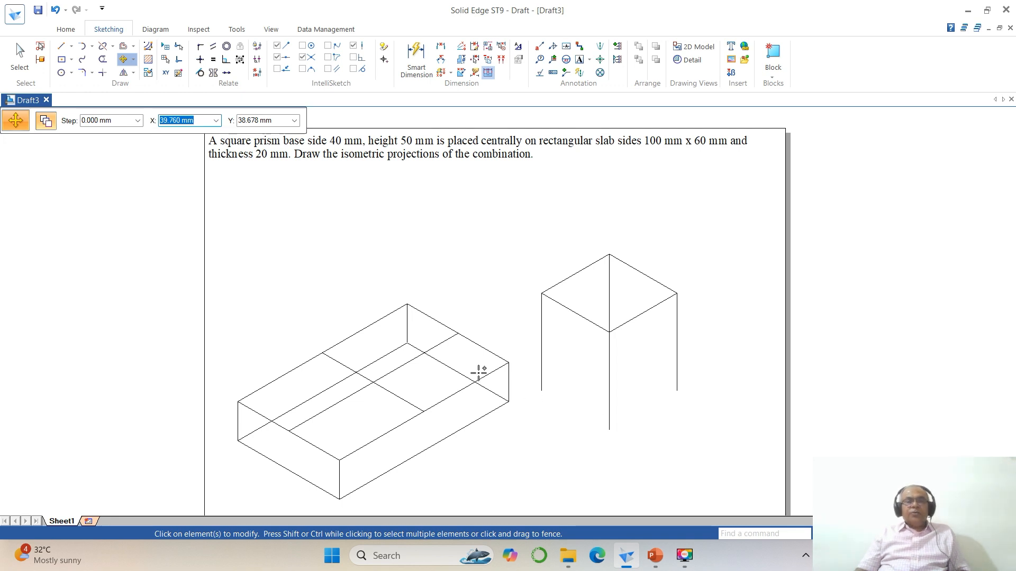
pyautogui.keyDown('ctrl'); pyautogui.click(567, 308); pyautogui.keyUp('ctrl')
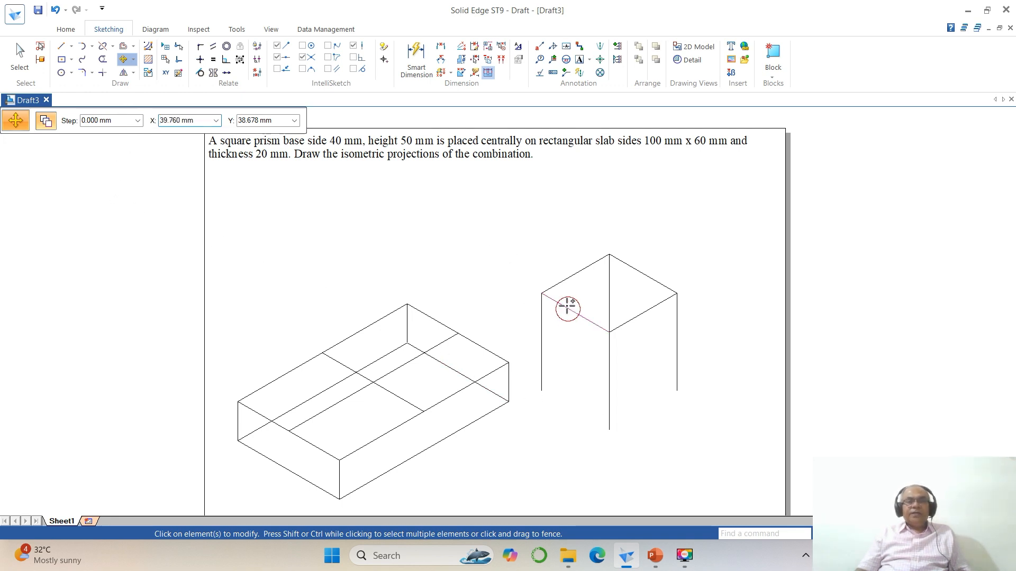
pyautogui.keyDown('ctrl'); pyautogui.click(565, 280); pyautogui.keyUp('ctrl')
pyautogui.keyDown('ctrl'); pyautogui.click(643, 306); pyautogui.keyUp('ctrl')
pyautogui.rightClick(673, 313)
pyautogui.click(677, 293)
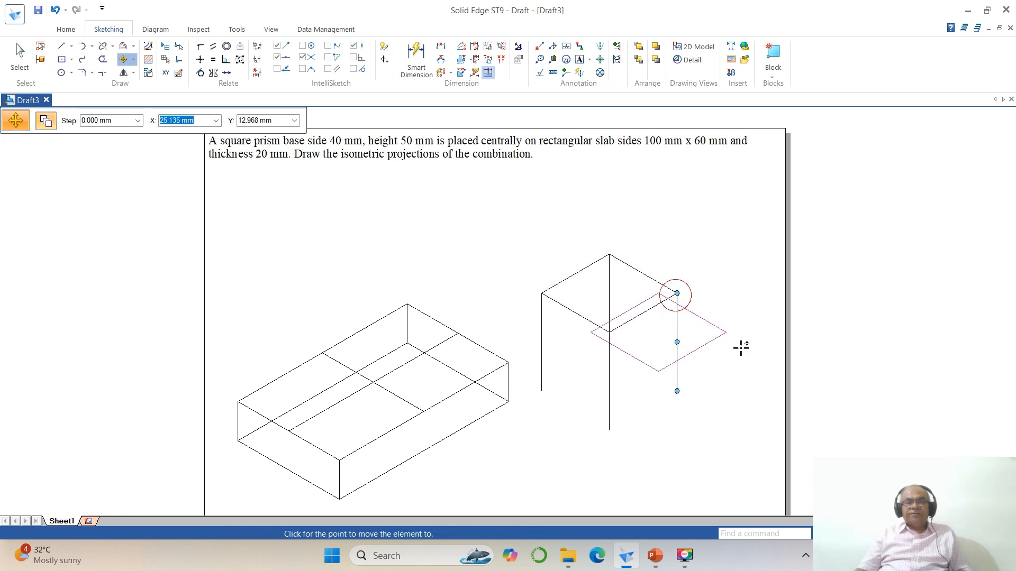
pyautogui.click(677, 391)
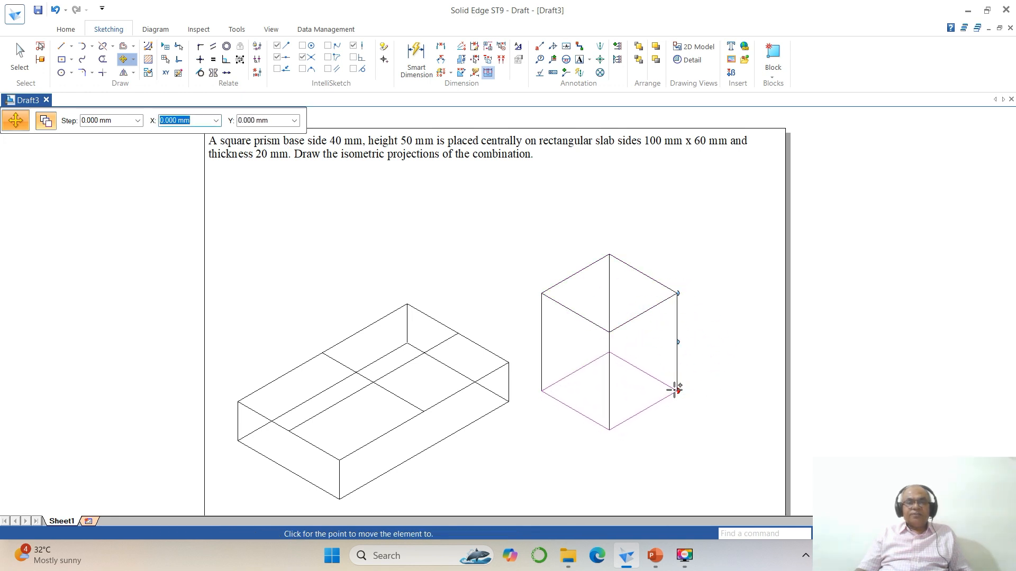
pyautogui.rightClick(704, 418)
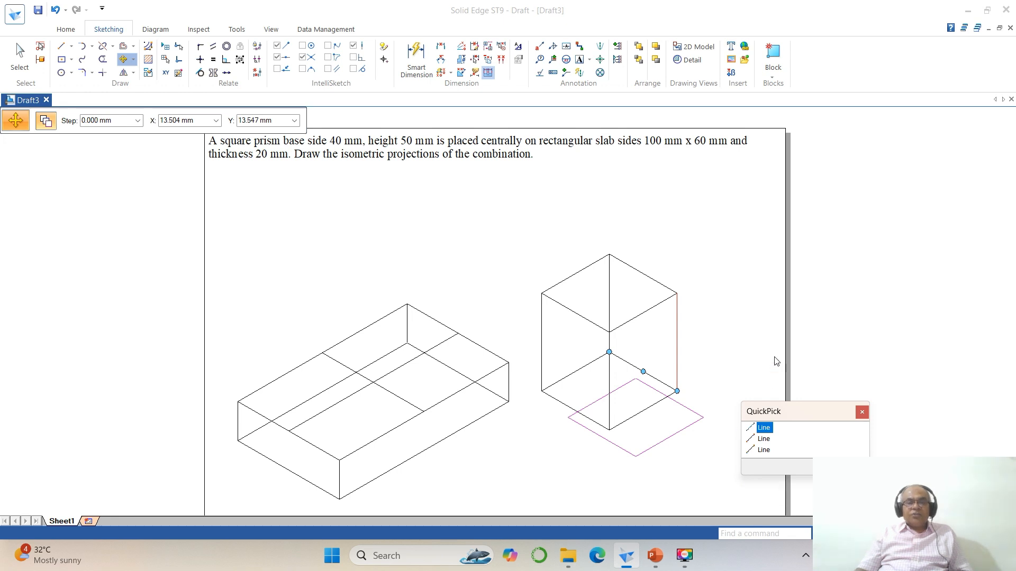
pyautogui.press('Escape')
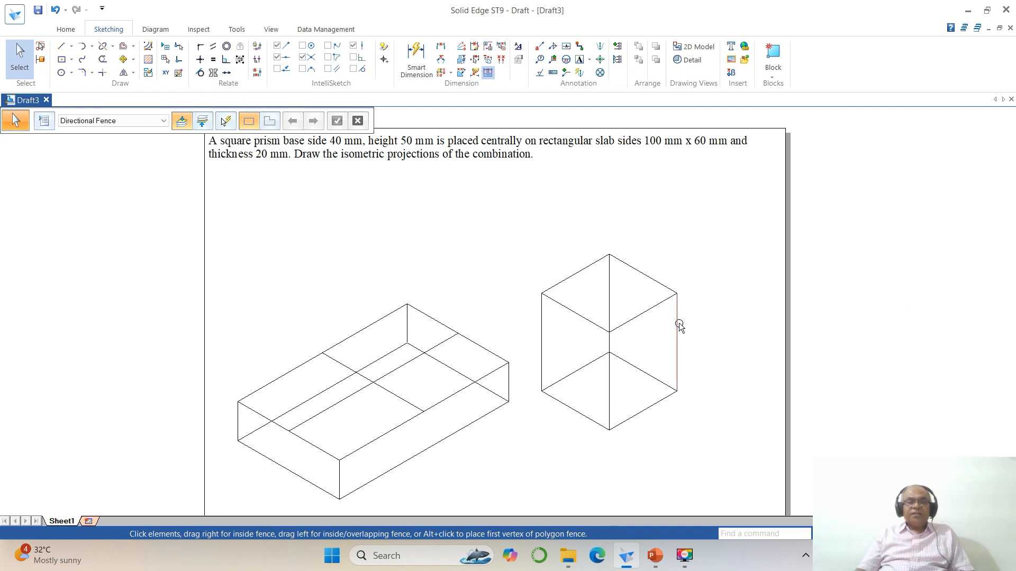
# - Draw two centre lines across the prism's base, joining the midpoints of its opposite edges
pyautogui.click(61, 47)
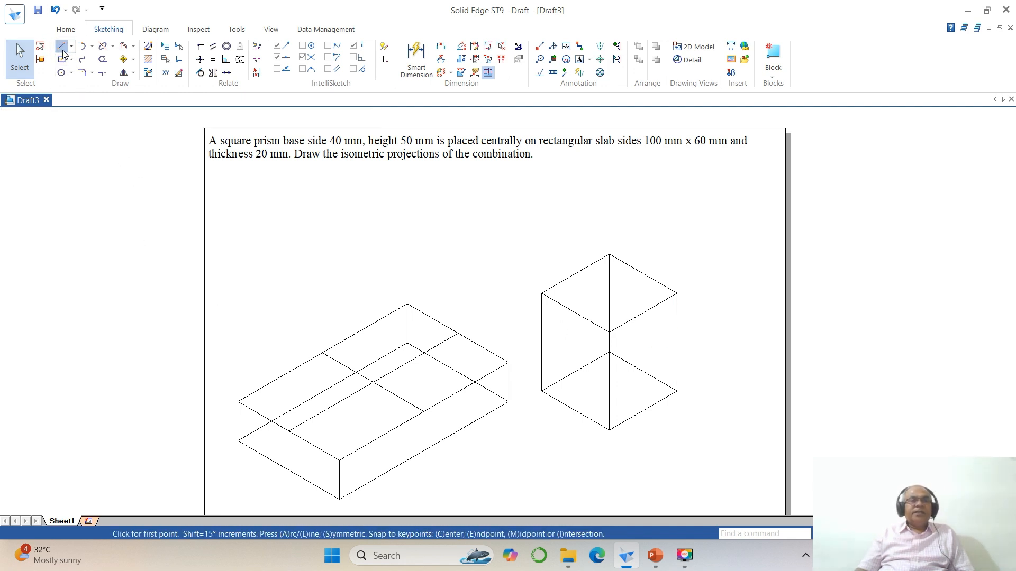
pyautogui.click(575, 410)
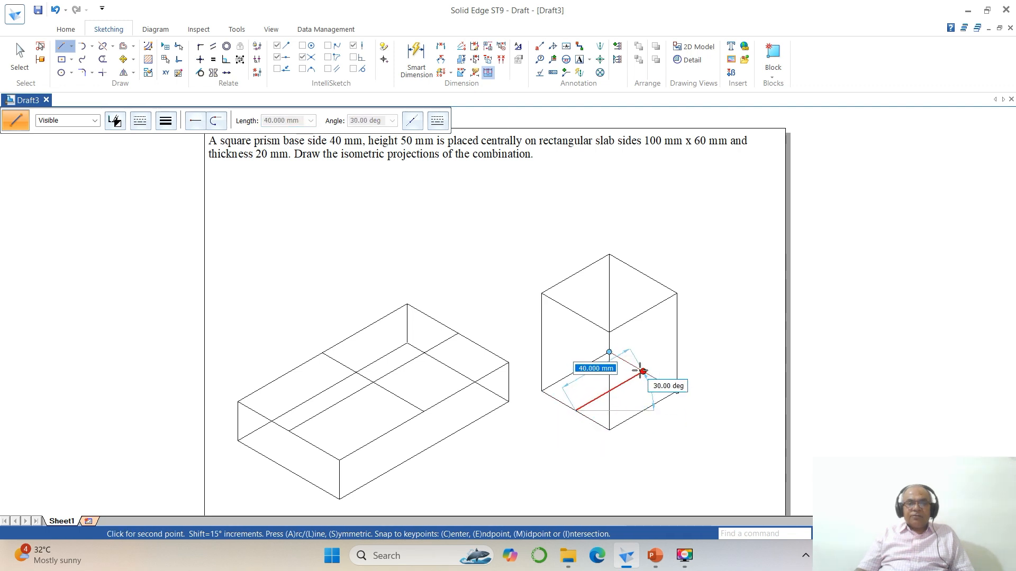
pyautogui.click(643, 371)
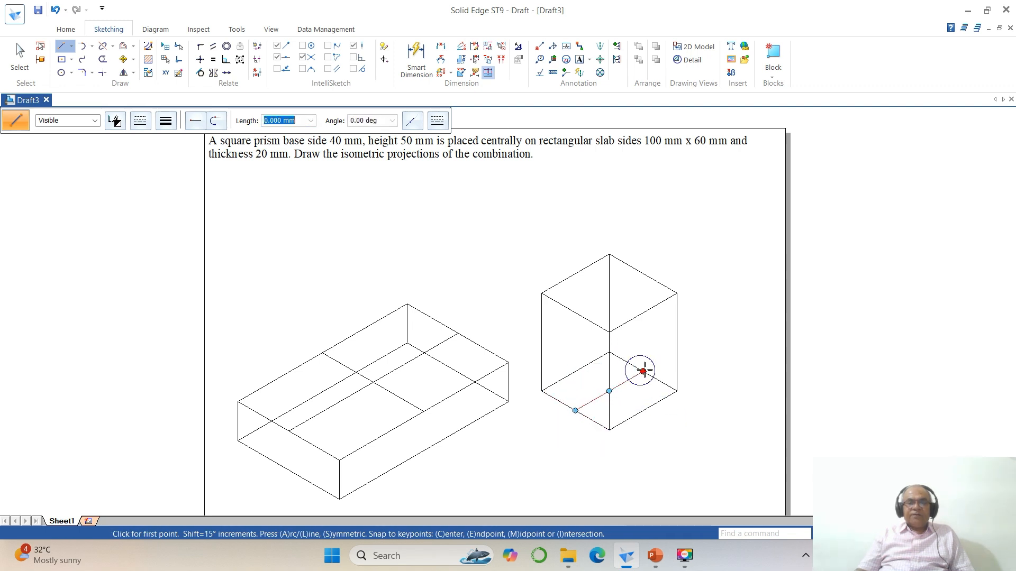
pyautogui.click(643, 410)
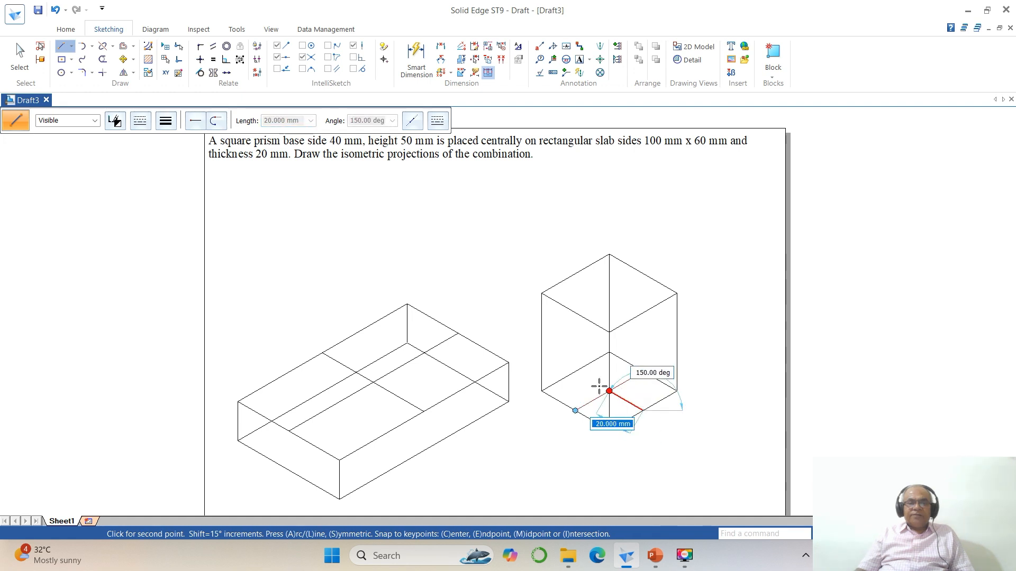
pyautogui.click(575, 372)
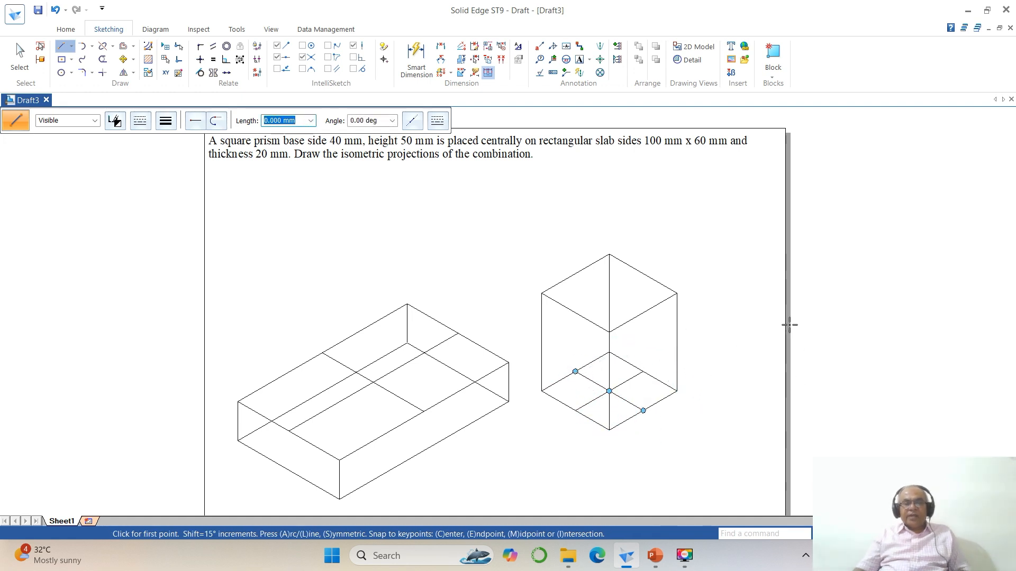
pyautogui.click(595, 288)
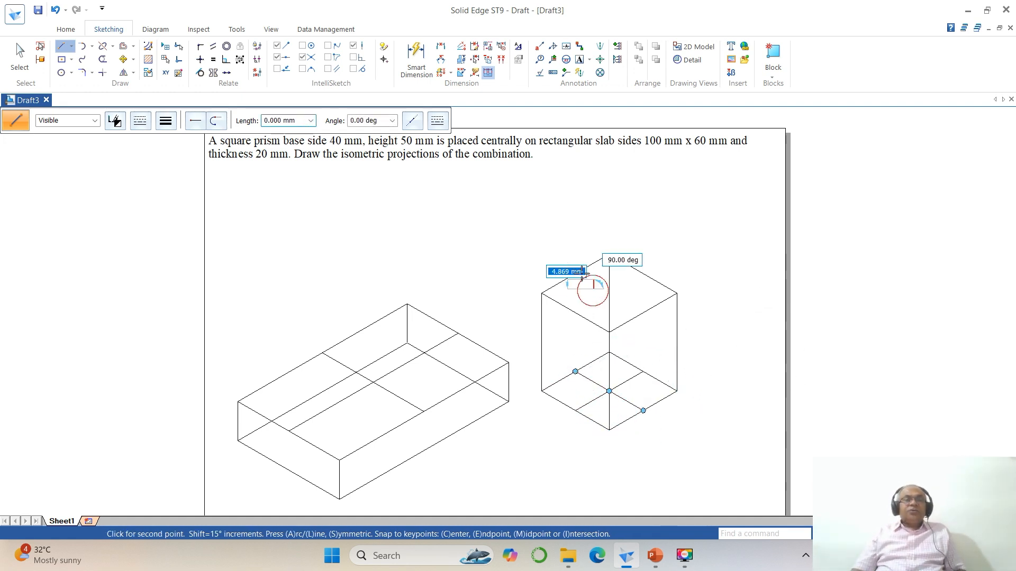
pyautogui.press('Escape')
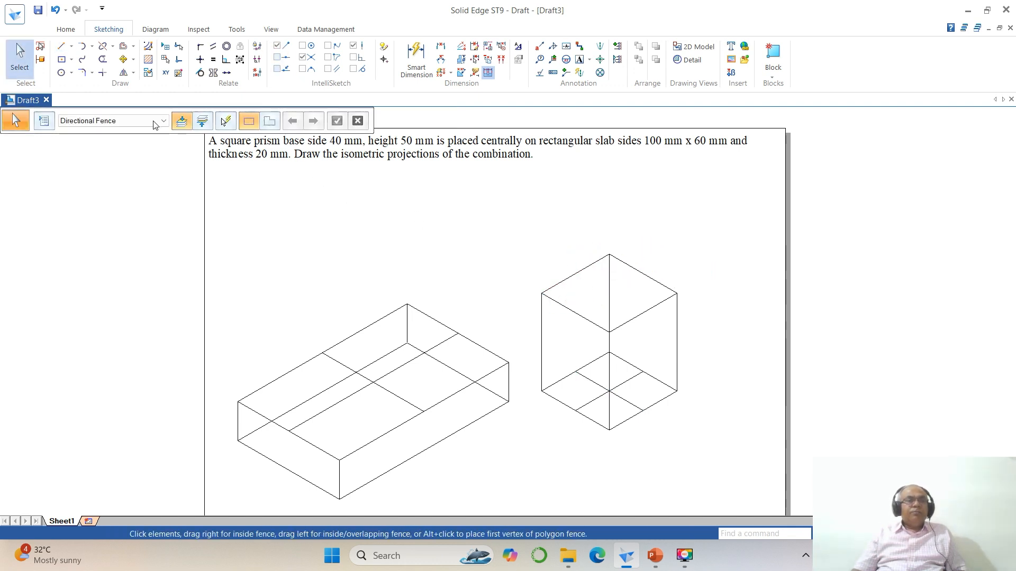
# - Move all the prism's edges so that its base centre lands on the intersection of the slab's top-face centre lines
pyautogui.click(123, 59)
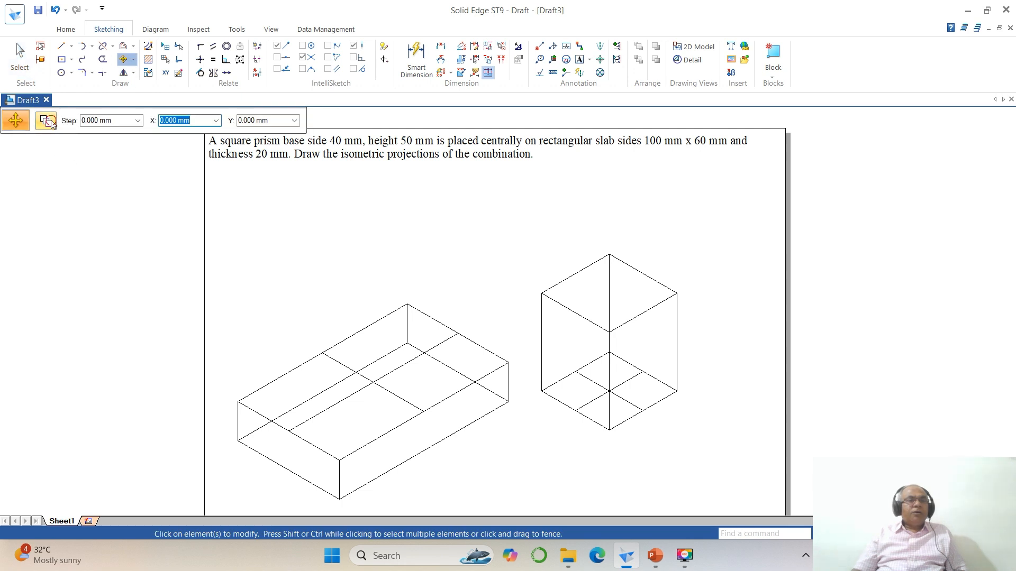
pyautogui.keyDown('ctrl'); pyautogui.click(589, 267); pyautogui.keyUp('ctrl')
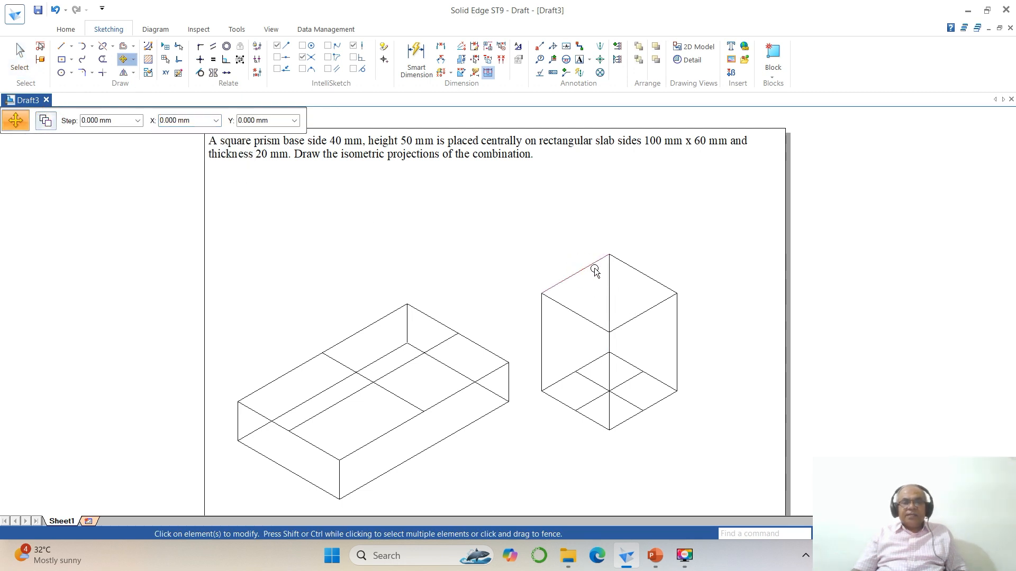
pyautogui.keyDown('ctrl'); pyautogui.click(628, 266); pyautogui.keyUp('ctrl')
pyautogui.keyDown('ctrl'); pyautogui.click(652, 309); pyautogui.keyUp('ctrl')
pyautogui.keyDown('ctrl'); pyautogui.click(582, 317); pyautogui.keyUp('ctrl')
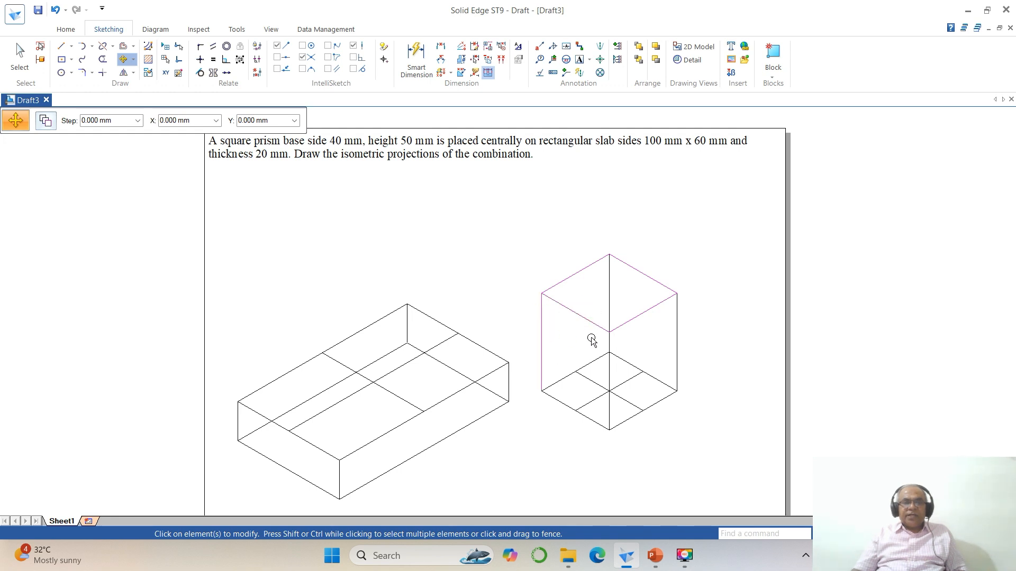
pyautogui.keyDown('ctrl'); pyautogui.click(608, 290); pyautogui.keyUp('ctrl')
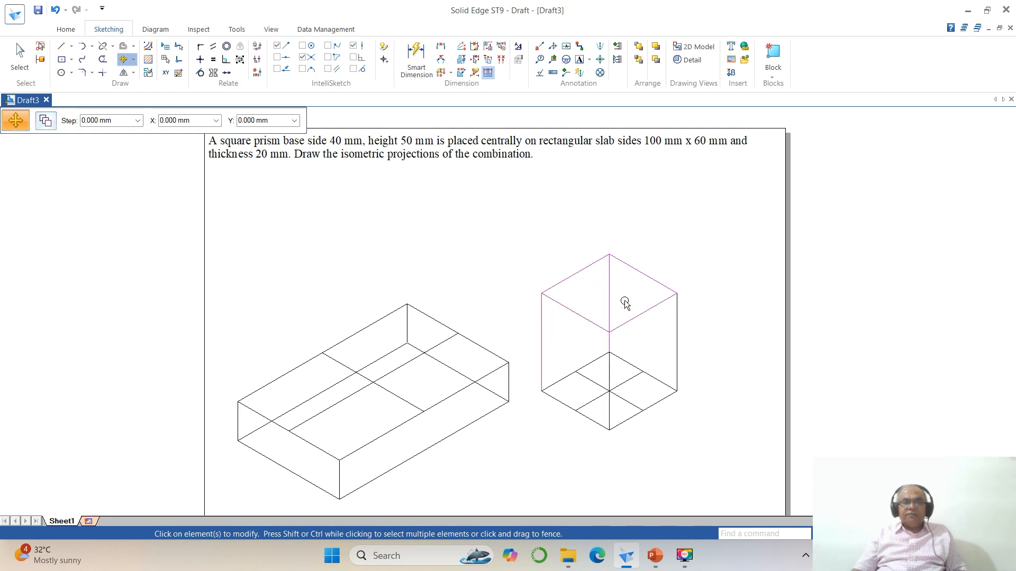
pyautogui.keyDown('ctrl'); pyautogui.click(671, 325); pyautogui.keyUp('ctrl')
pyautogui.keyDown('ctrl'); pyautogui.click(610, 377); pyautogui.keyUp('ctrl')
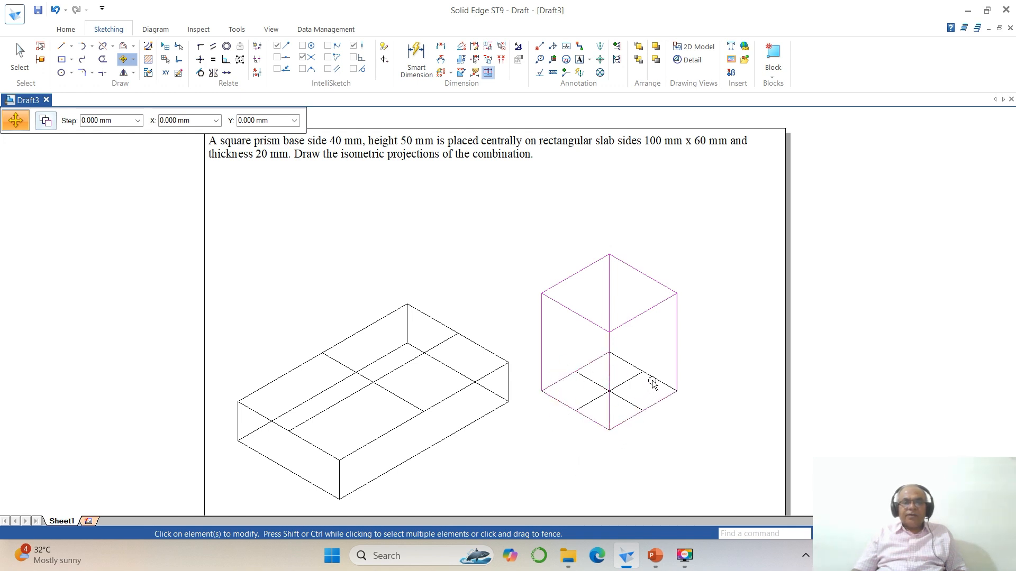
pyautogui.click(610, 392)
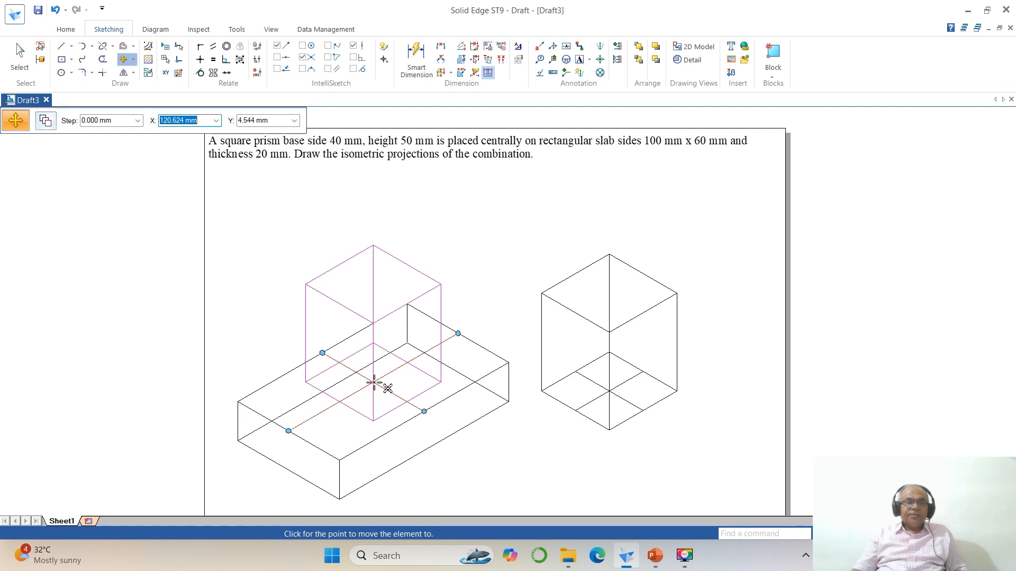
pyautogui.click(373, 382)
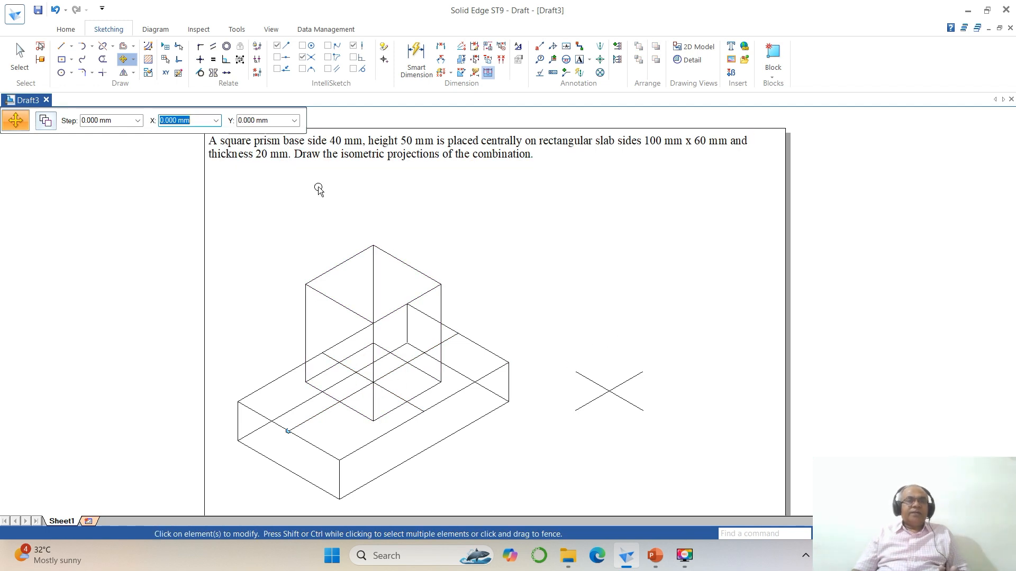
# - Delete the two crossed centre lines left behind at the prism's former position
pyautogui.click(16, 55)
pyautogui.moveTo(545, 331); pyautogui.dragTo(706, 453)
pyautogui.press('Delete')
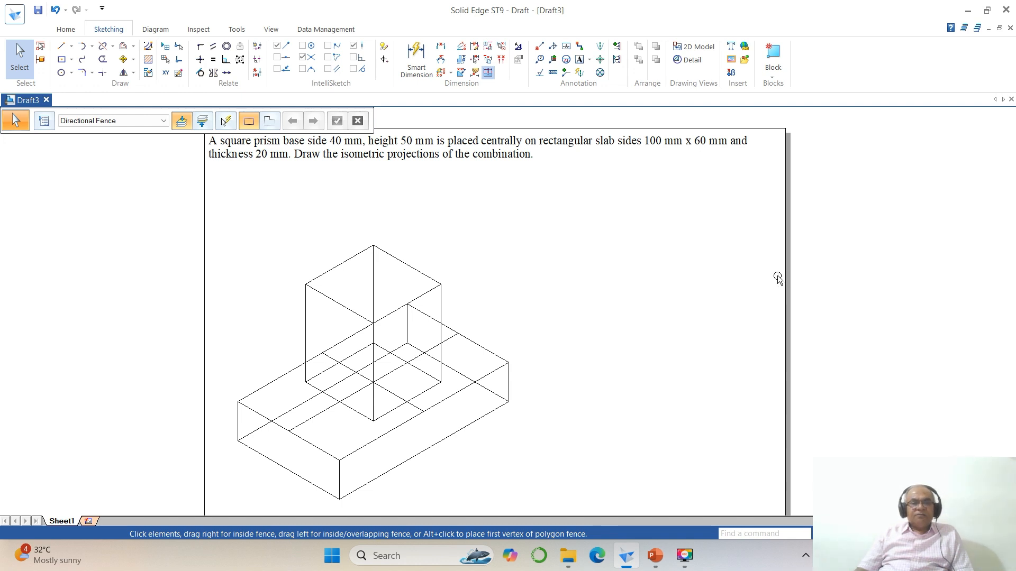
# - Scale the whole prism and slab drawing by 0.816 about the slab's lowest front corner
pyautogui.click(103, 46)
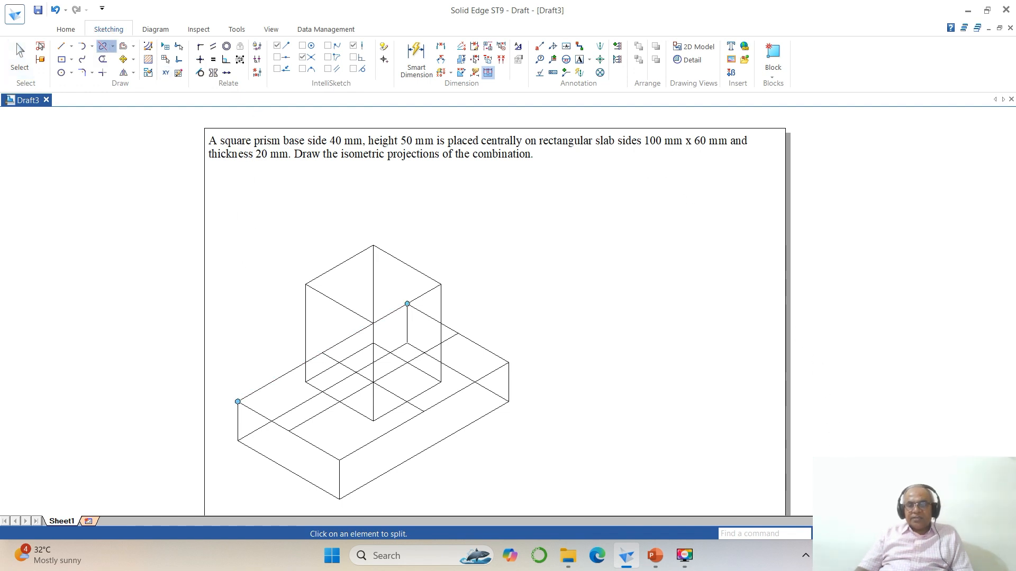
pyautogui.click(894, 534)
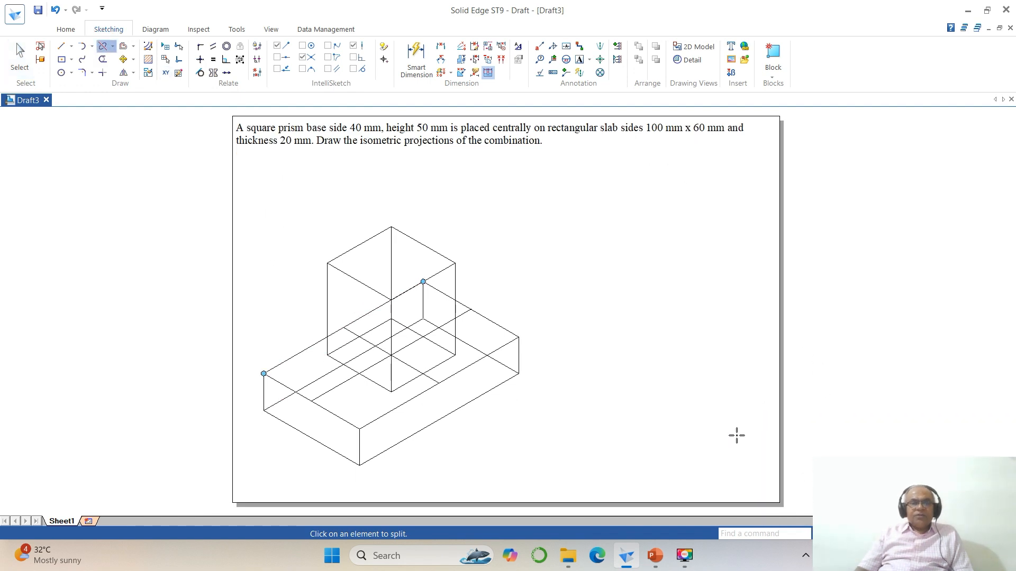
pyautogui.click(135, 74)
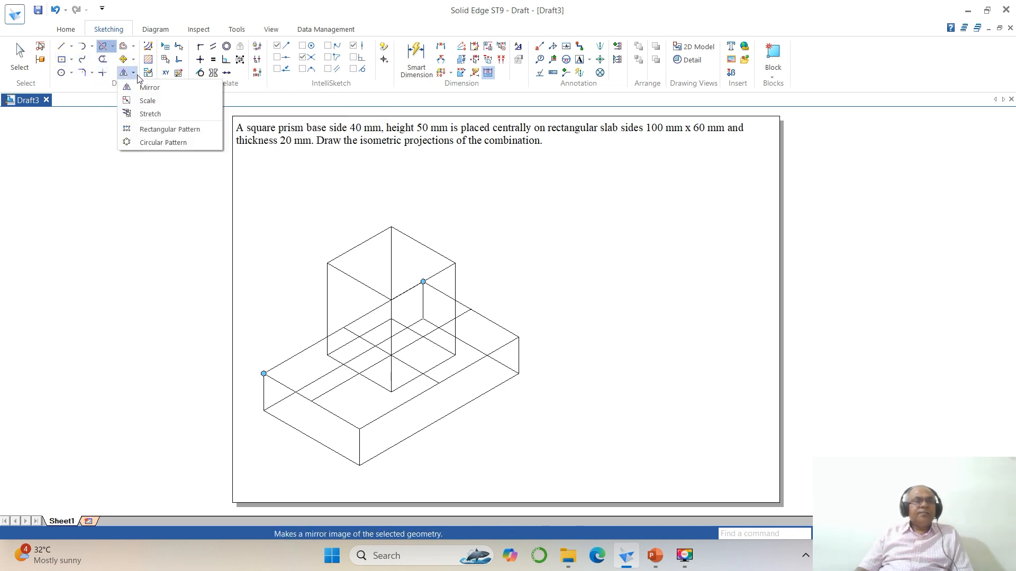
pyautogui.click(147, 100)
pyautogui.moveTo(256, 207)
pyautogui.mouseDown()
pyautogui.moveTo(365, 327)
pyautogui.moveTo(616, 496)
pyautogui.mouseUp()
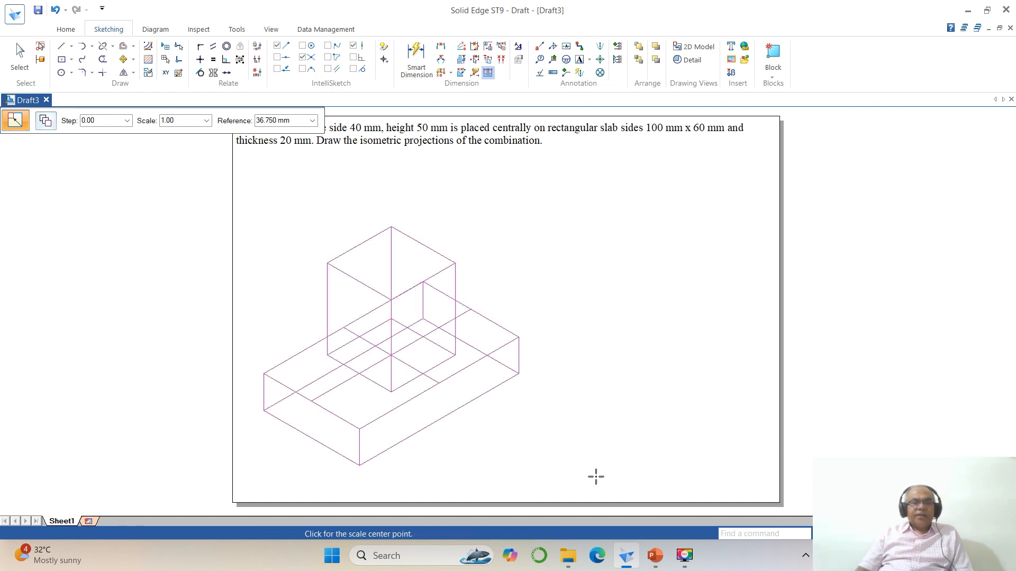
pyautogui.click(359, 465)
pyautogui.press('BackSpace')
pyautogui.write('.816')
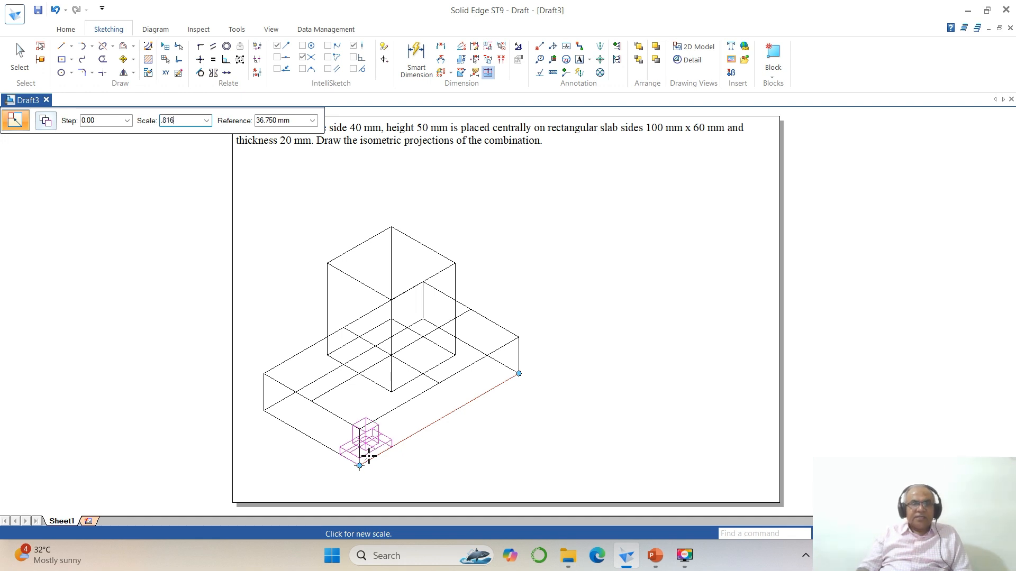
pyautogui.press('Return')
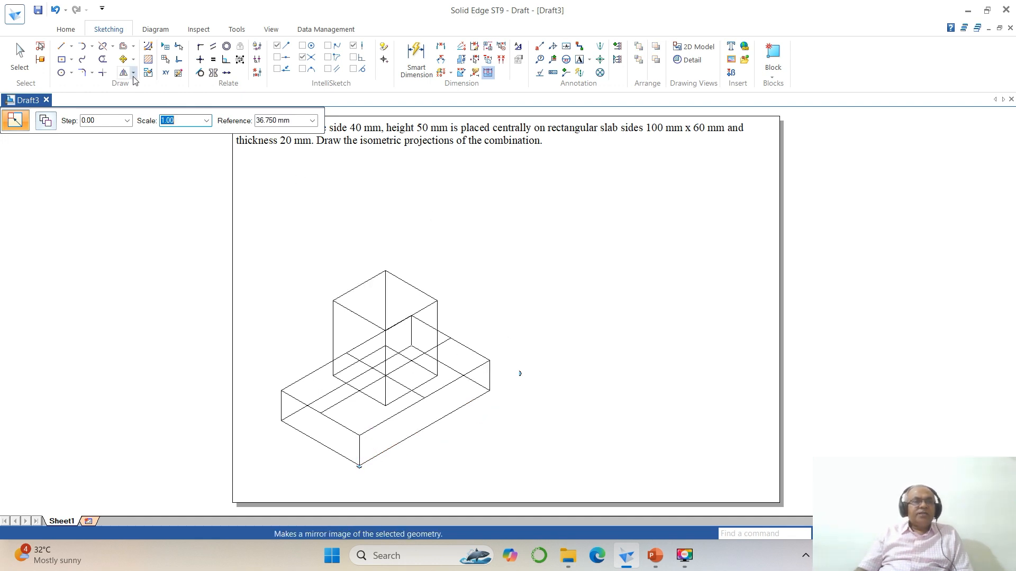
# - Move the scaled prism and slab drawing upward and slightly to the right on the sheet
pyautogui.click(123, 59)
pyautogui.moveTo(262, 257)
pyautogui.mouseDown()
pyautogui.moveTo(510, 481)
pyautogui.moveTo(540, 484)
pyautogui.mouseUp()
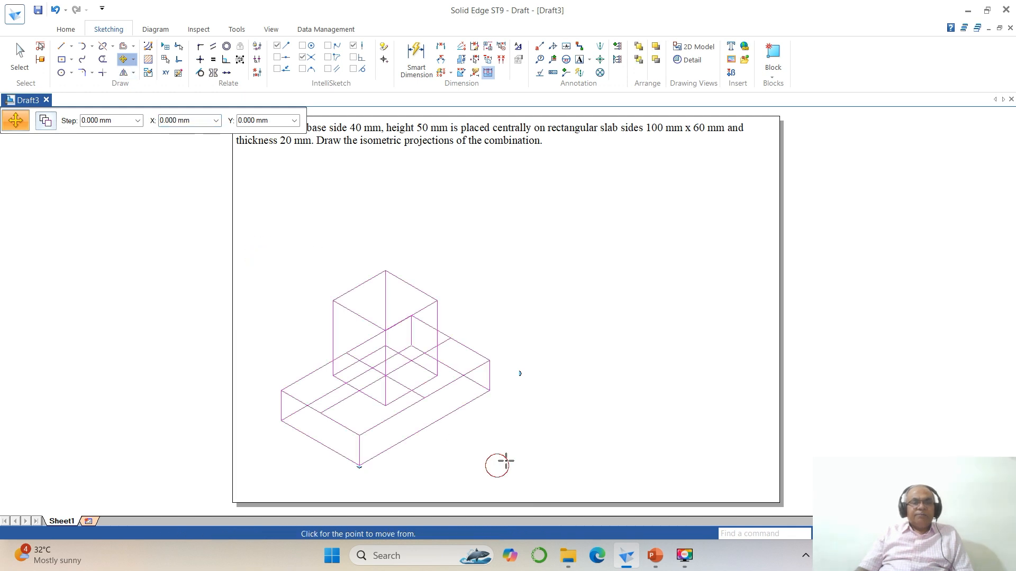
pyautogui.click(497, 466)
pyautogui.click(512, 420)
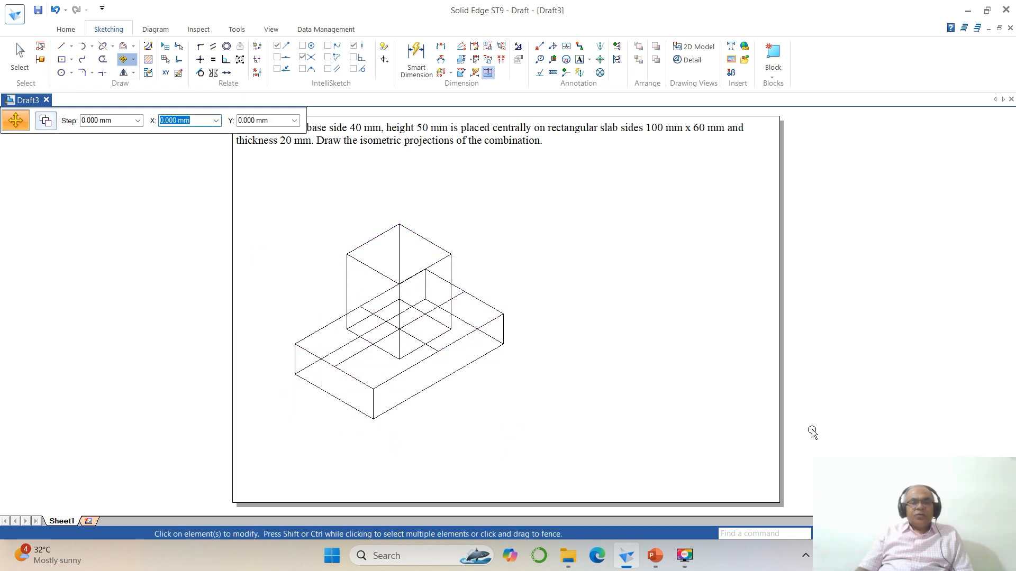
# - Split the slab's two rear top edges where the prism's left and right vertical edges cross them
pyautogui.click(870, 534)
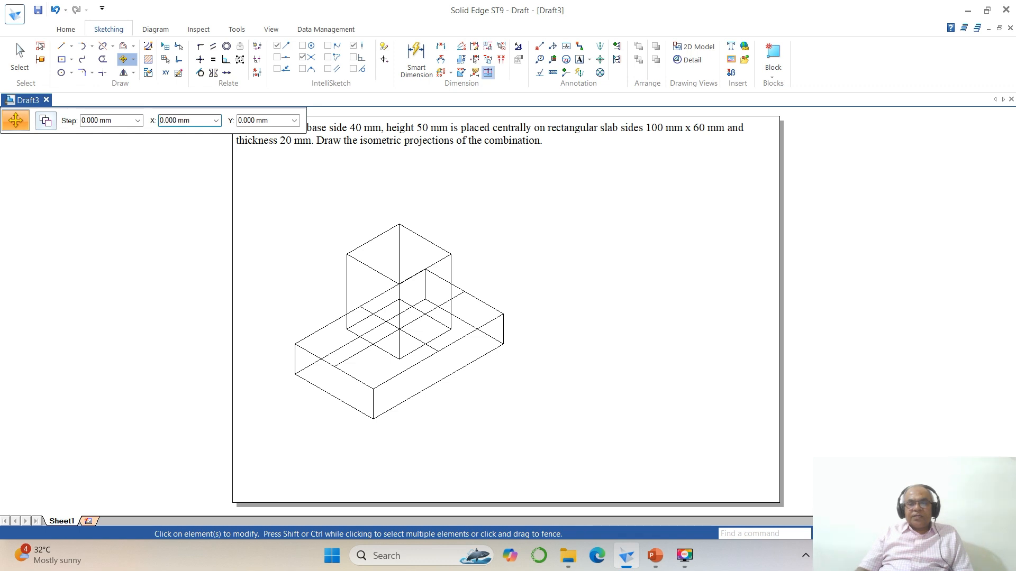
pyautogui.click(280, 212)
pyautogui.click(605, 456)
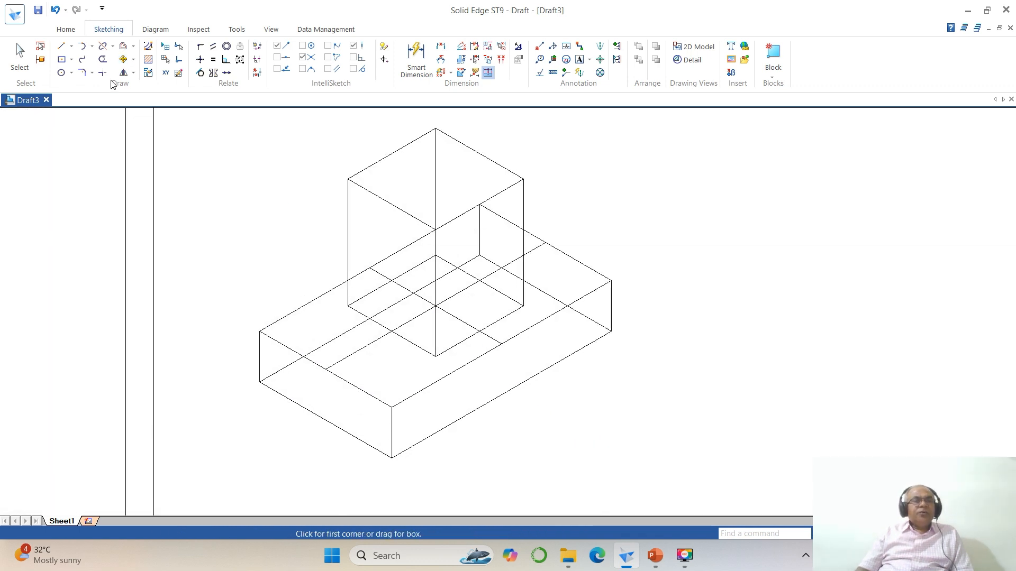
pyautogui.click(103, 47)
pyautogui.click(323, 294)
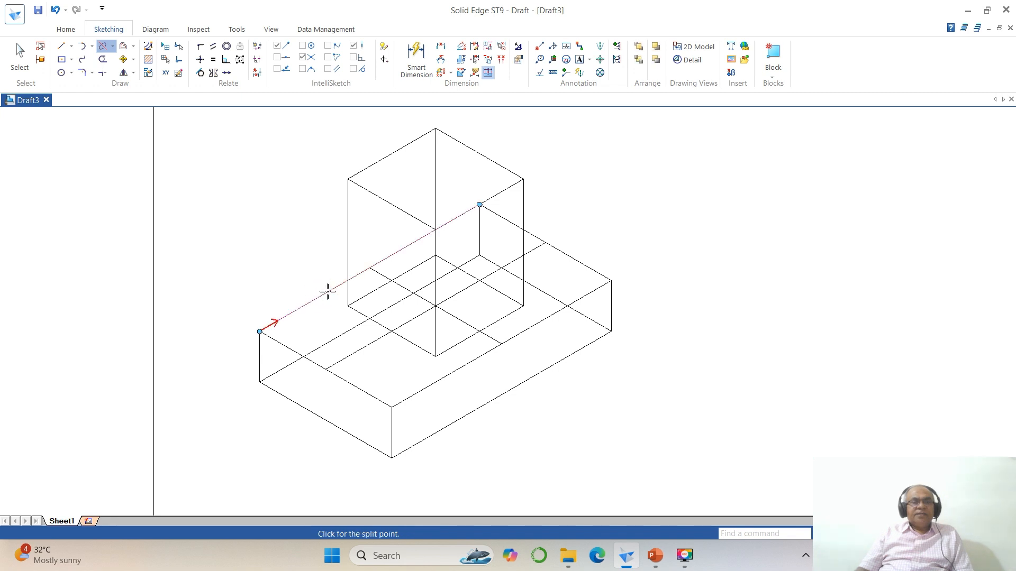
pyautogui.click(347, 277)
pyautogui.click(561, 256)
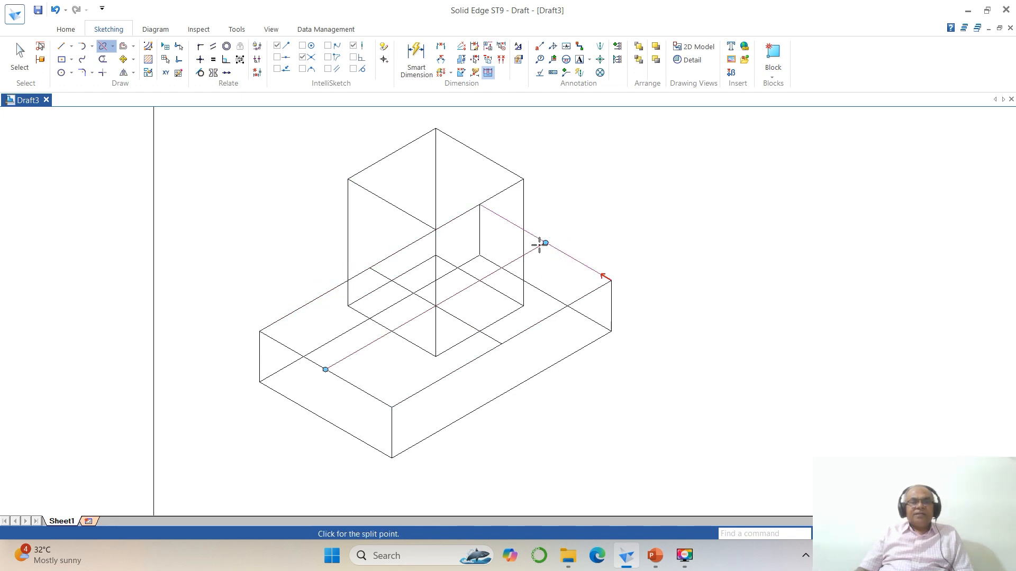
pyautogui.click(523, 230)
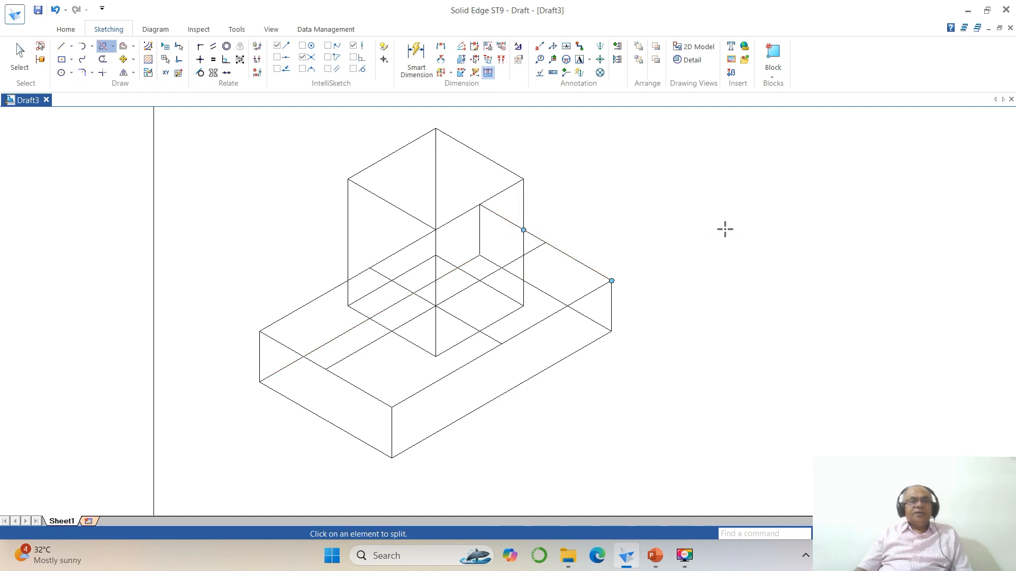
# - Apply a thicker line width to the visible edges of the prism and slab
pyautogui.click(22, 53)
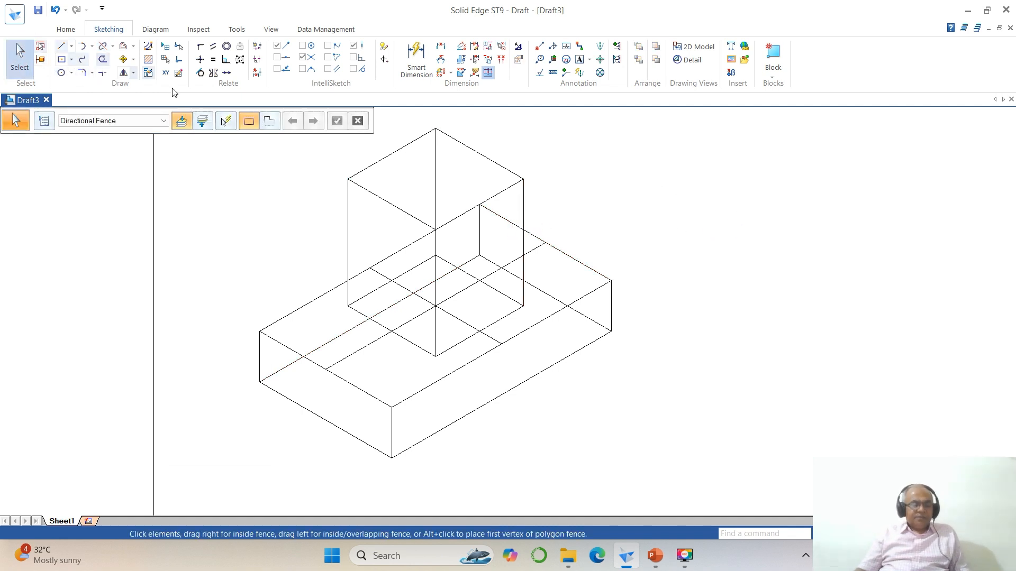
pyautogui.click(382, 164)
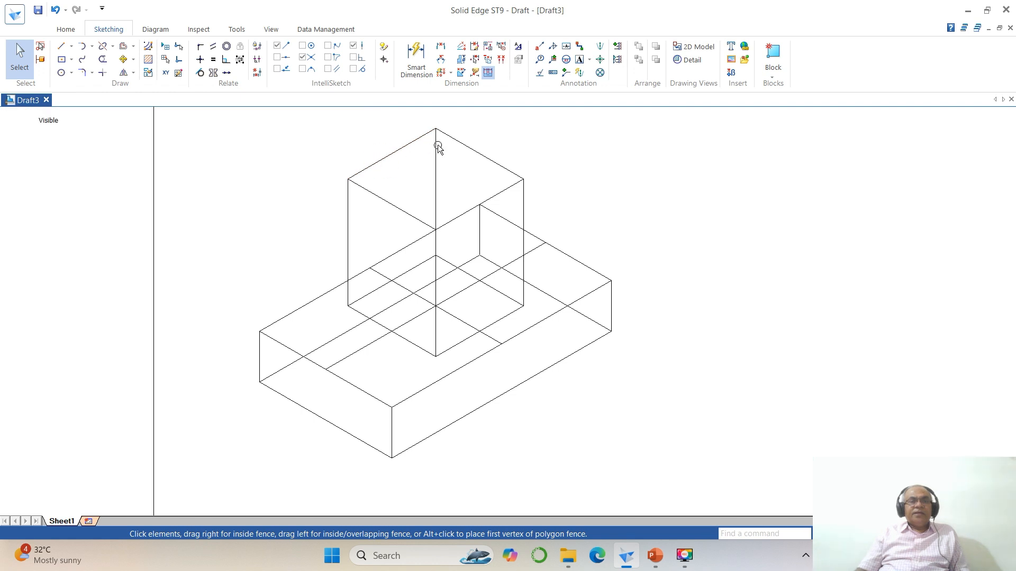
pyautogui.keyDown('ctrl'); pyautogui.click(398, 206); pyautogui.keyUp('ctrl')
pyautogui.keyDown('ctrl'); pyautogui.click(348, 228); pyautogui.keyUp('ctrl')
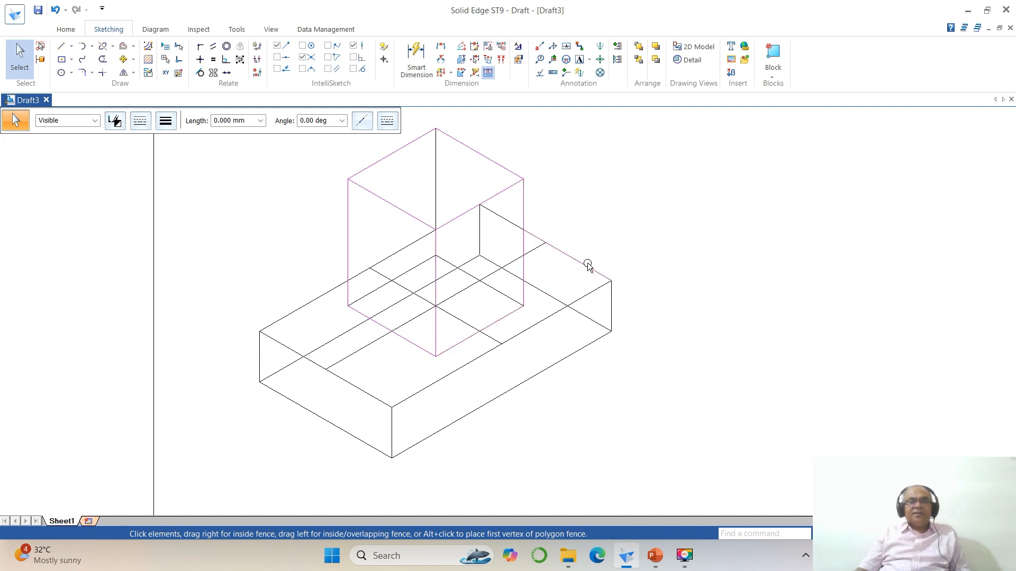
pyautogui.keyDown('ctrl'); pyautogui.click(319, 299); pyautogui.keyUp('ctrl')
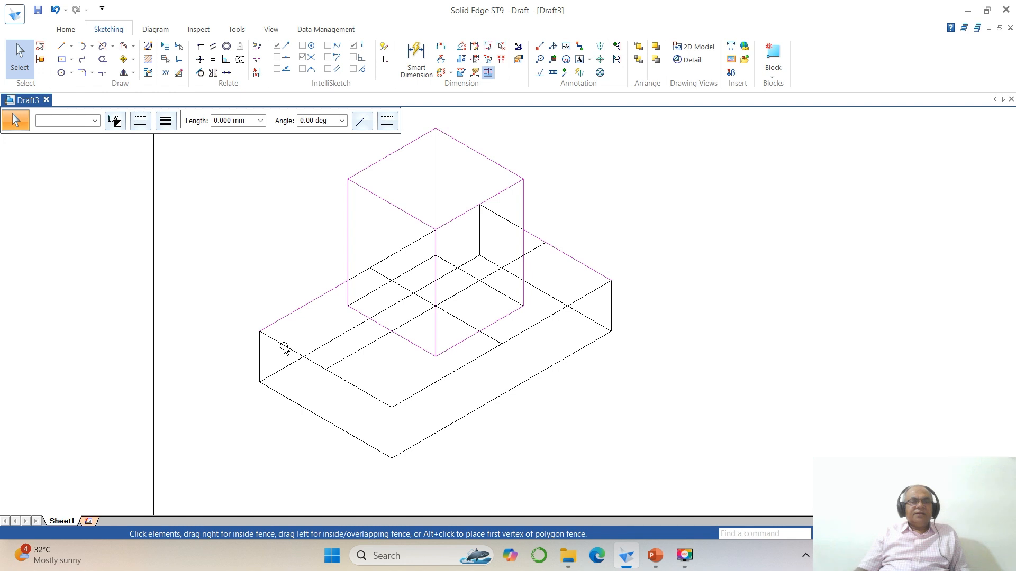
pyautogui.keyDown('ctrl'); pyautogui.click(257, 359); pyautogui.keyUp('ctrl')
pyautogui.keyDown('ctrl'); pyautogui.click(389, 429); pyautogui.keyUp('ctrl')
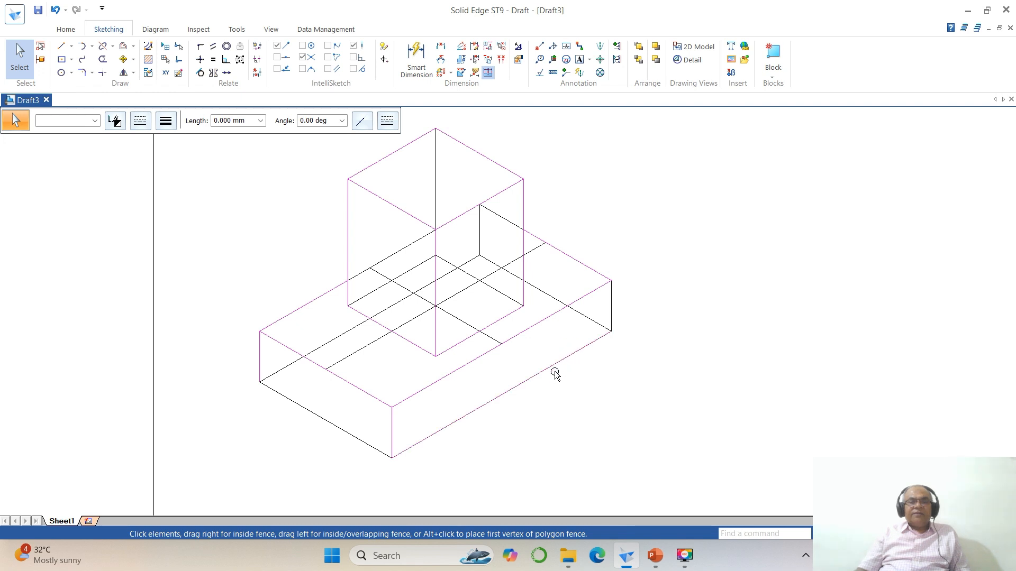
pyautogui.click(165, 121)
pyautogui.click(174, 171)
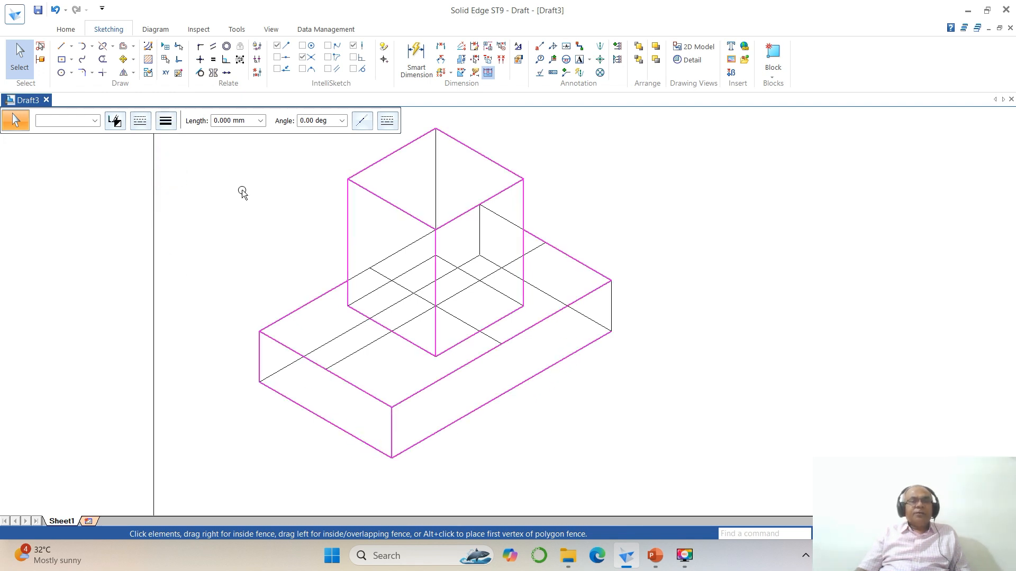
pyautogui.click(742, 234)
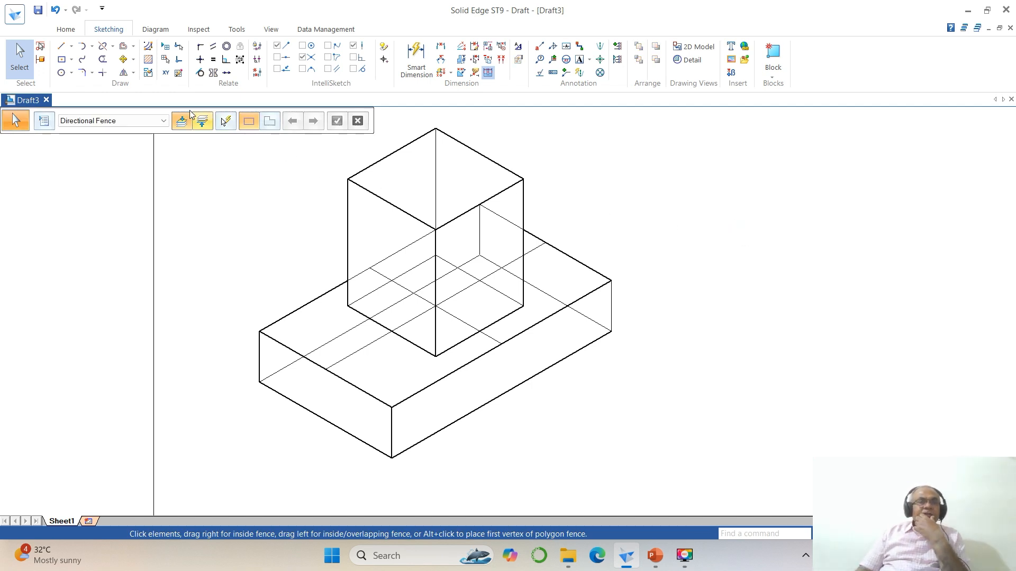
# - Draw a short horizontal line rightward from the slab's lowest front corner and a short vertical boundary line left of that corner
pyautogui.click(61, 46)
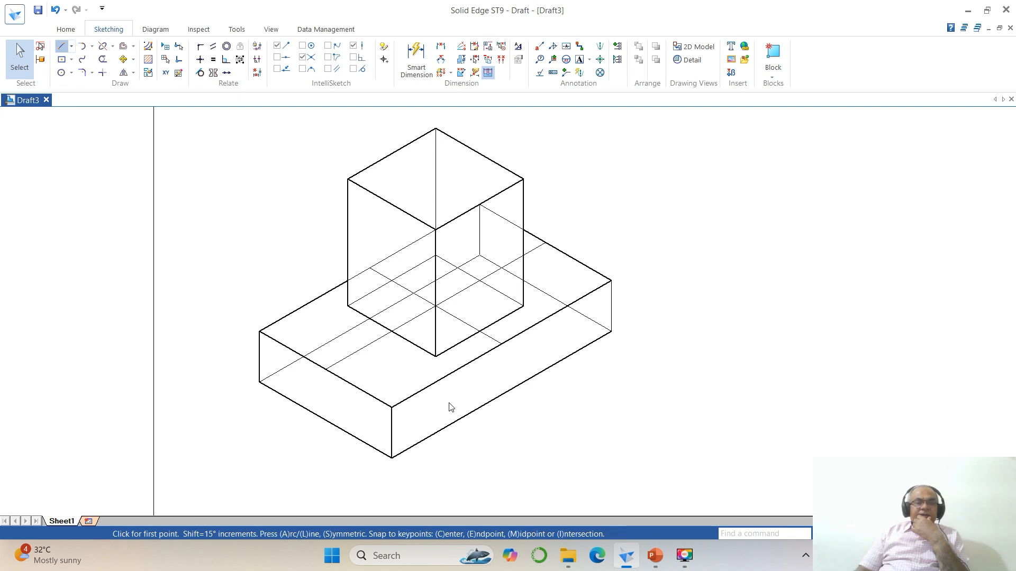
pyautogui.click(391, 458)
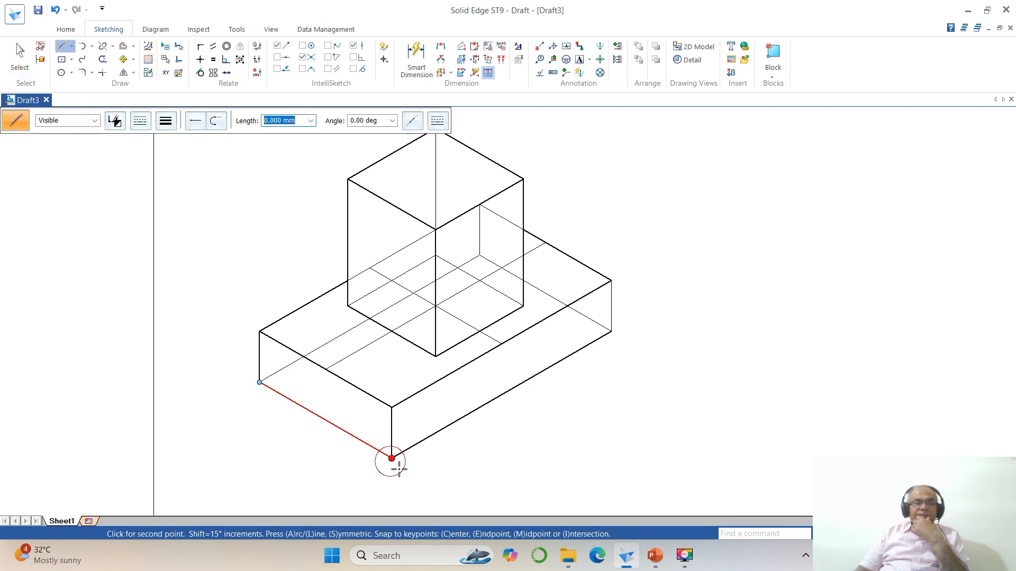
pyautogui.click(468, 459)
pyautogui.click(309, 432)
pyautogui.click(308, 479)
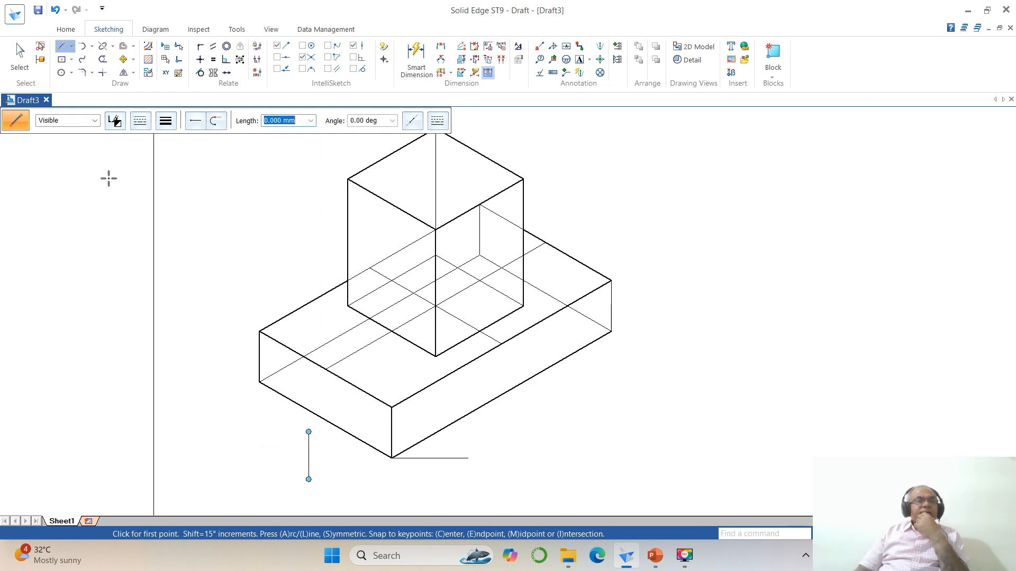
# - Extend the horizontal base line leftward to the short vertical boundary line and delete that vertical line
pyautogui.click(113, 47)
pyautogui.click(127, 73)
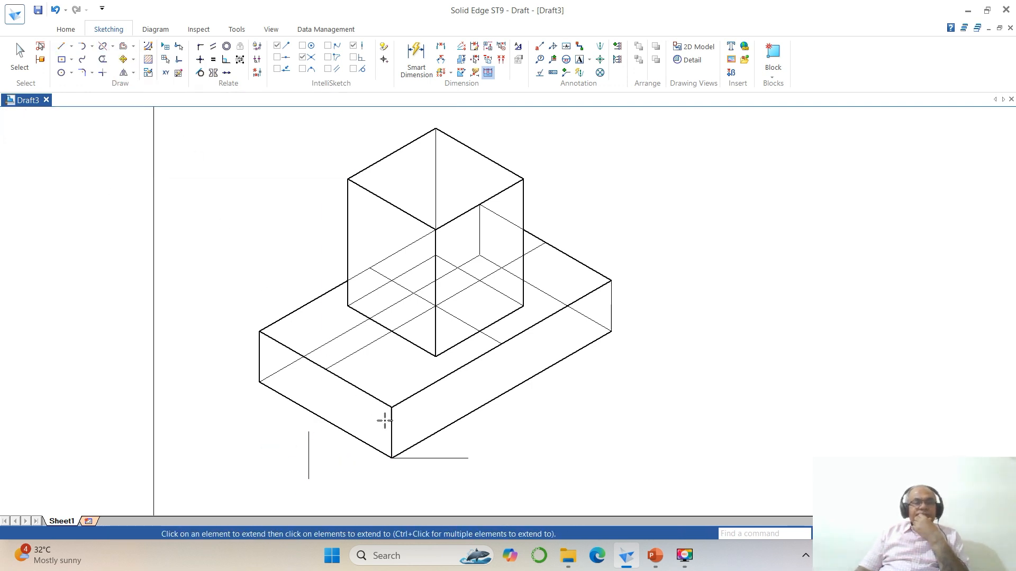
pyautogui.click(421, 459)
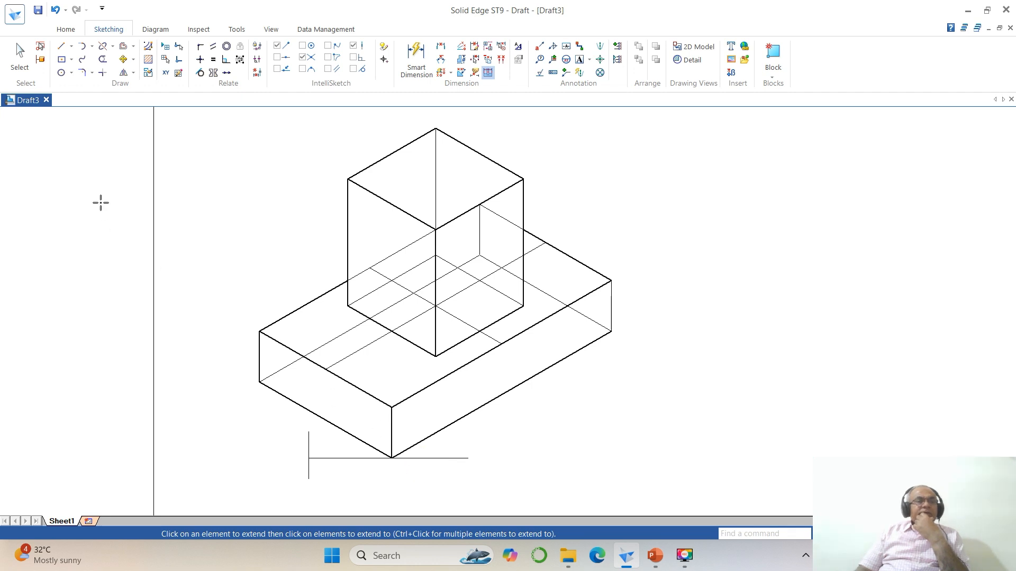
pyautogui.click(19, 53)
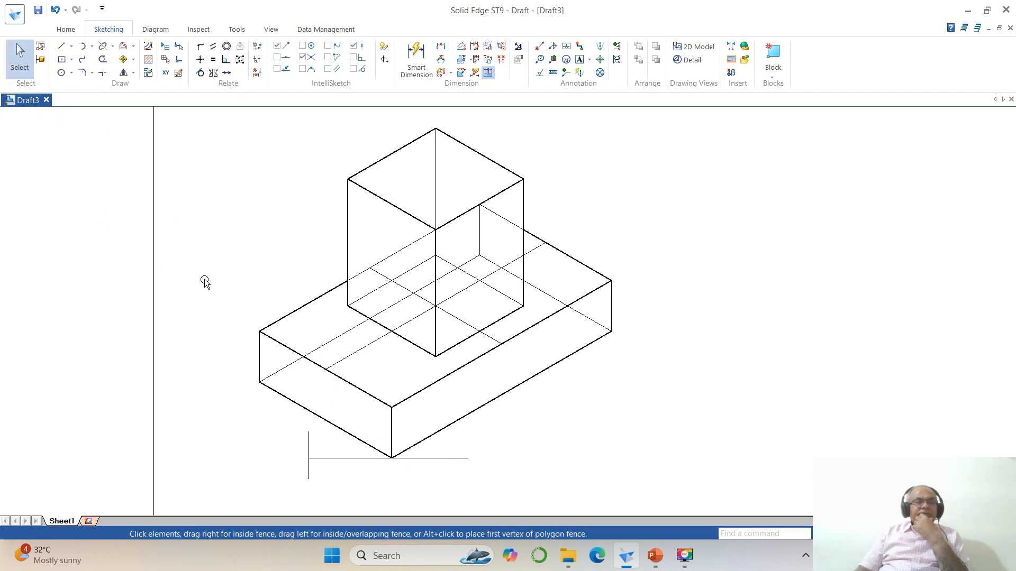
pyautogui.click(310, 443)
pyautogui.press('Delete')
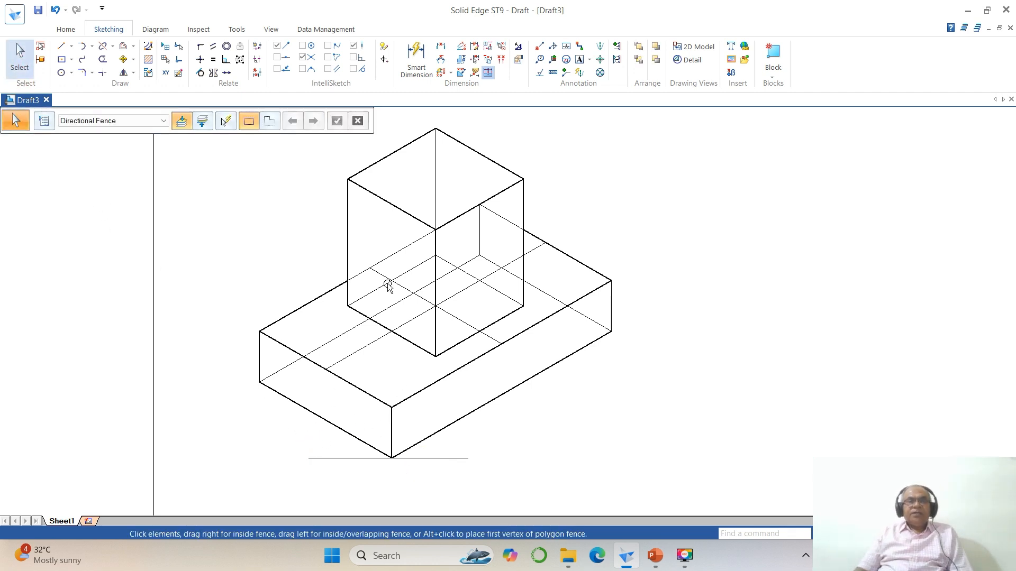
# - Modify the ISO (mm) dimension style so the driving, driven, error and connector colours are all Black
pyautogui.click(518, 47)
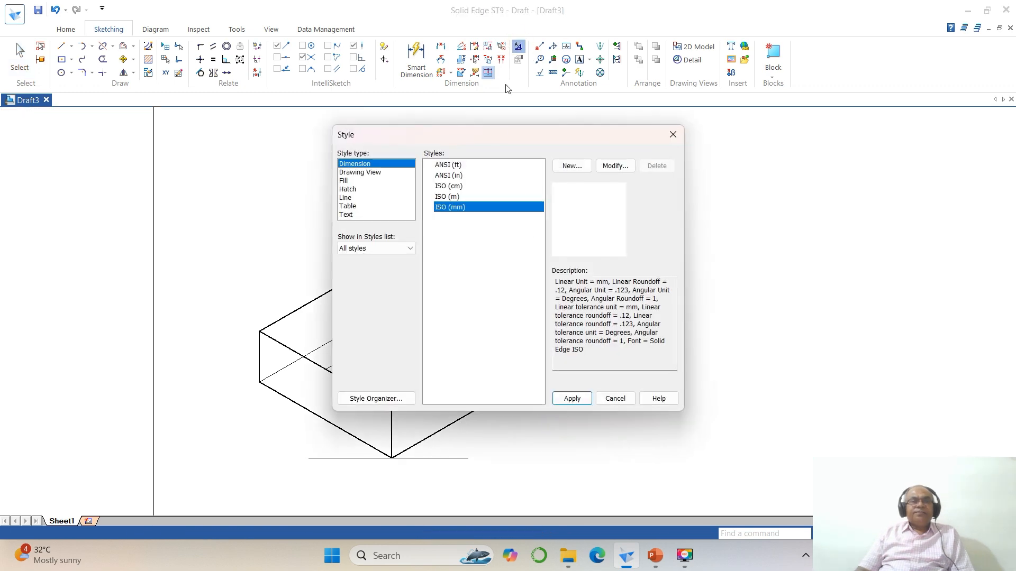
pyautogui.click(605, 168)
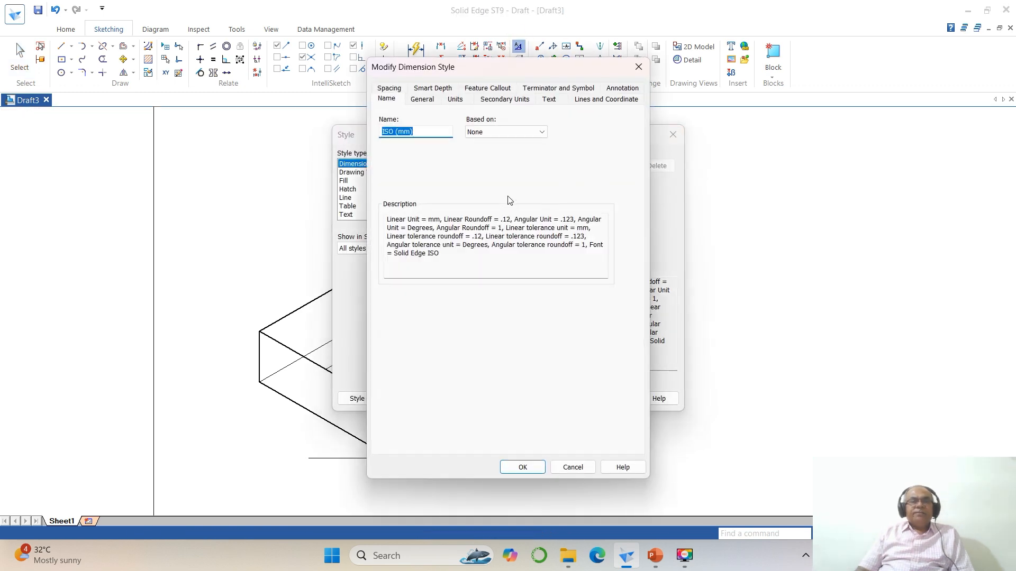
pyautogui.click(423, 100)
pyautogui.click(477, 136)
pyautogui.click(479, 141)
pyautogui.click(482, 150)
pyautogui.click(479, 162)
pyautogui.click(483, 171)
pyautogui.click(478, 184)
pyautogui.click(479, 192)
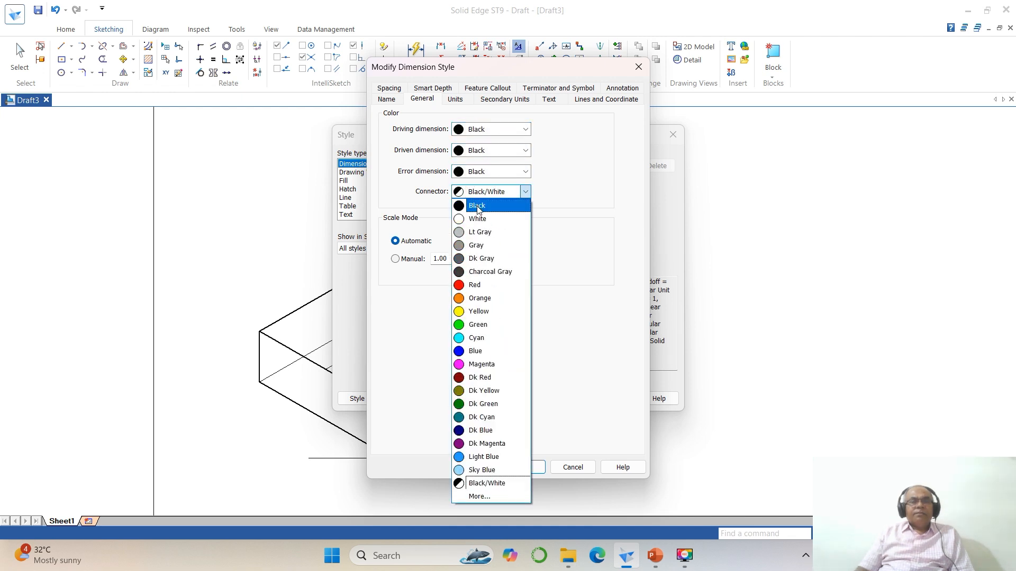
pyautogui.click(479, 207)
# - Set the dimension style's text font to Times New Roman and its font size to 3
pyautogui.click(548, 101)
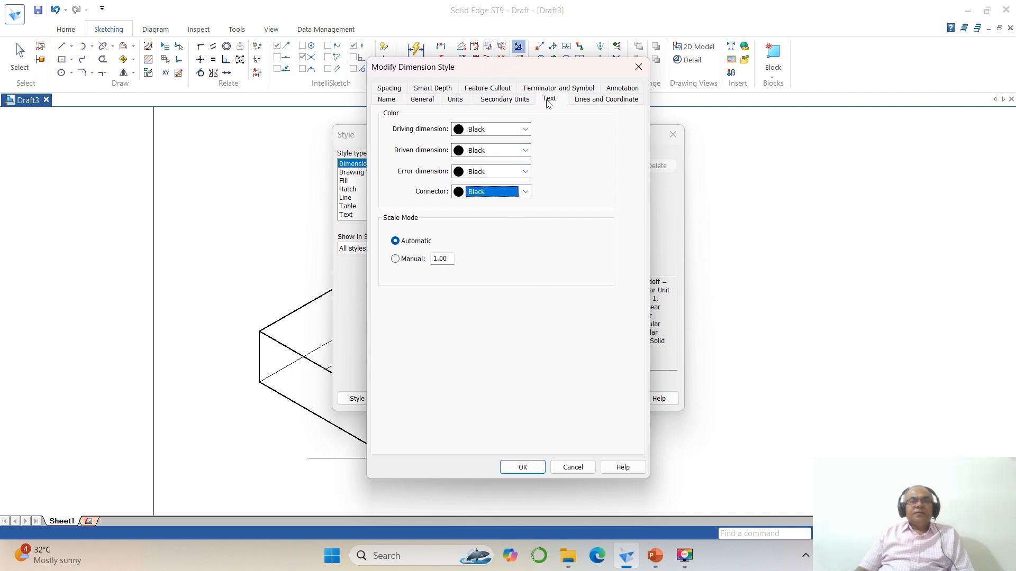
pyautogui.click(486, 137)
pyautogui.scroll(-20, 460, 265)
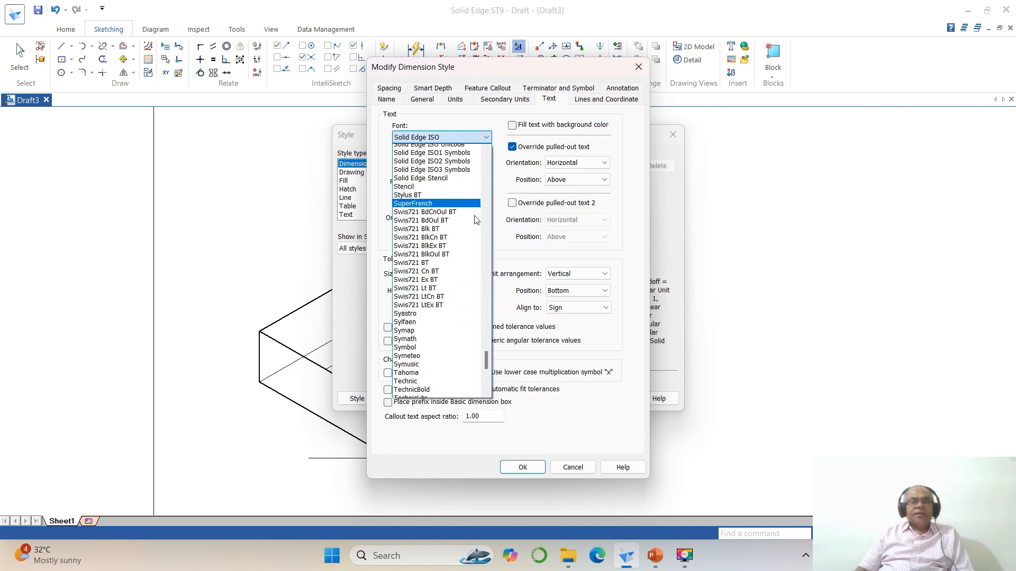
pyautogui.click(455, 318)
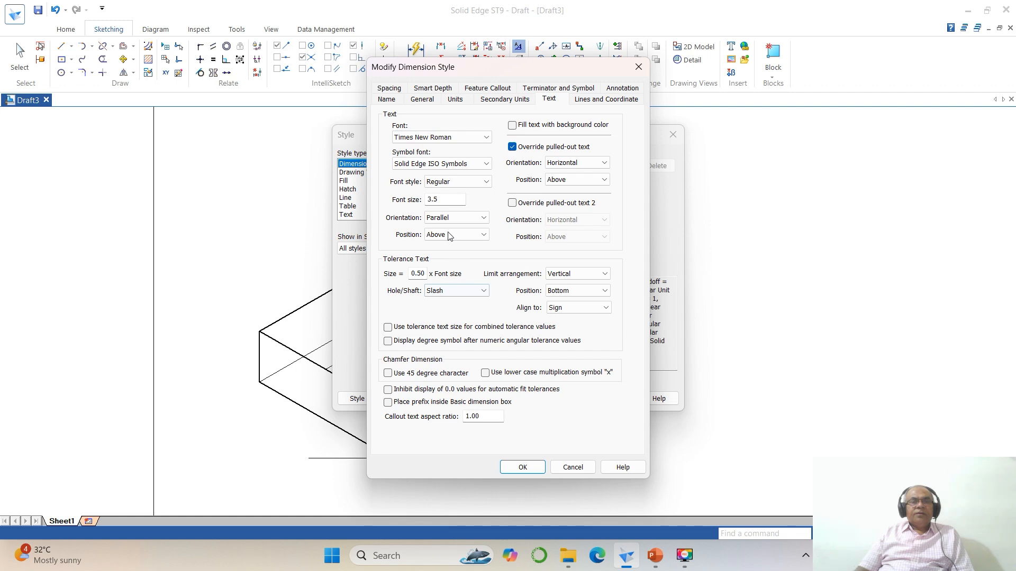
pyautogui.moveTo(440, 199); pyautogui.dragTo(392, 204)
pyautogui.write('3')
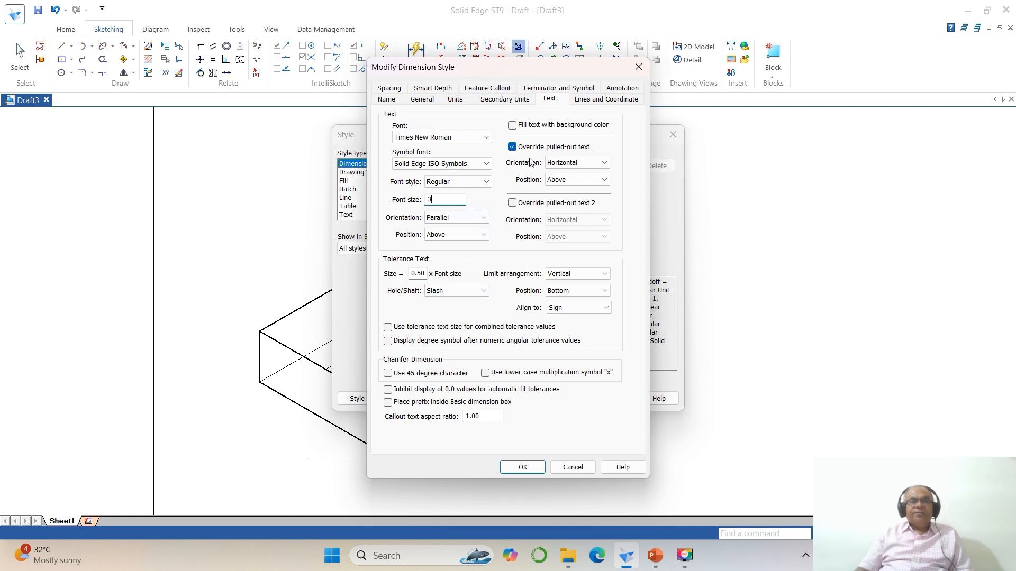
# - Set the dimension line width to .1 and apply the modified ISO (mm) style
pyautogui.click(588, 100)
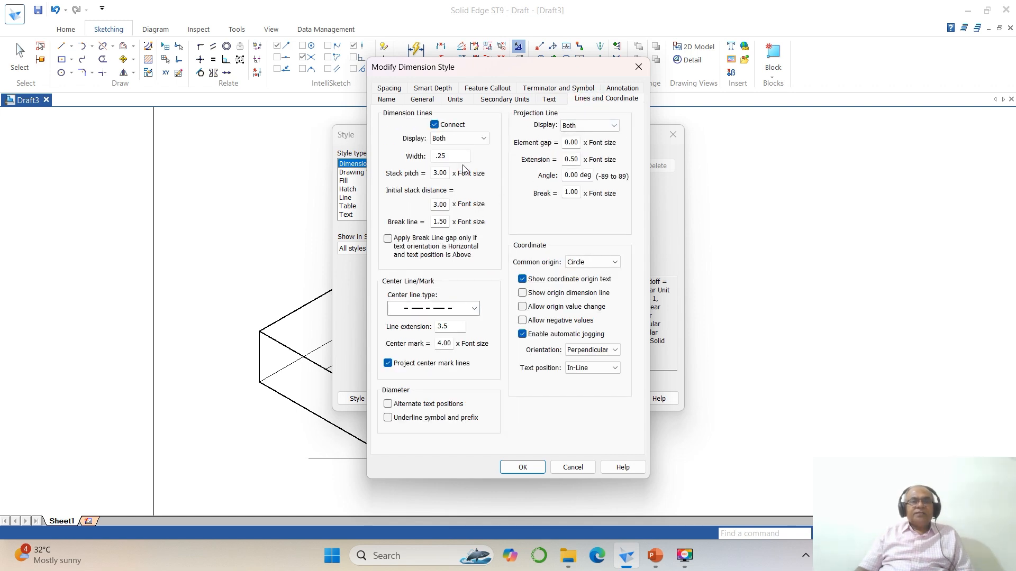
pyautogui.moveTo(457, 156); pyautogui.dragTo(381, 154)
pyautogui.write('.1')
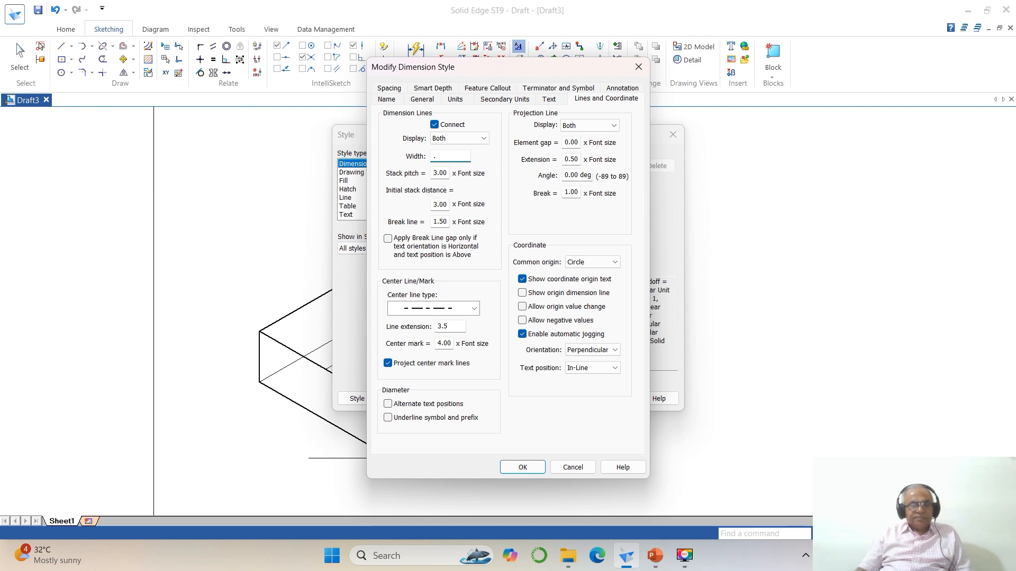
pyautogui.click(523, 467)
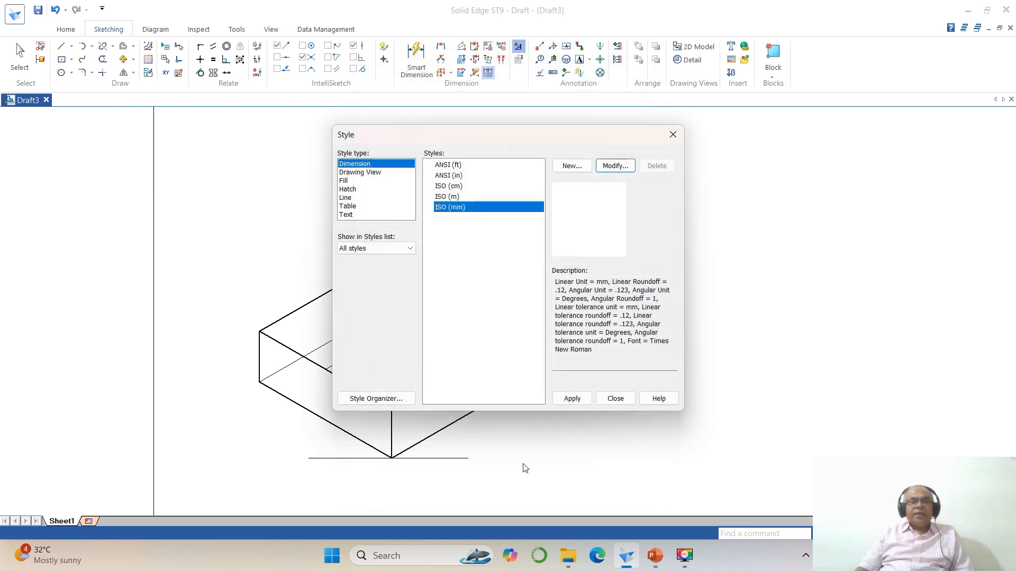
pyautogui.click(572, 398)
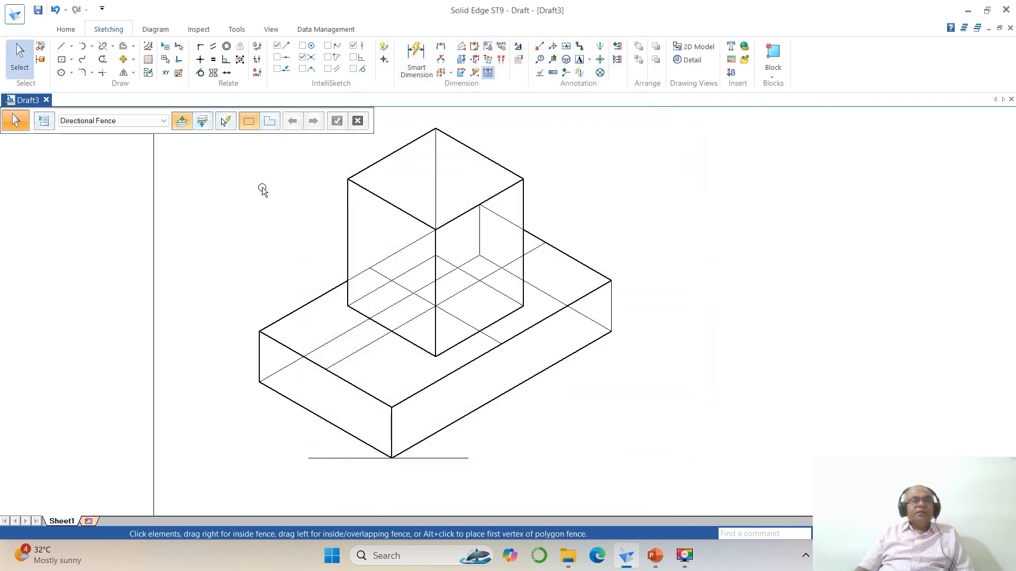
# - Add angular dimensions between the horizontal base line and the slab's two lower front edges, one on each side of the corner
pyautogui.click(416, 59)
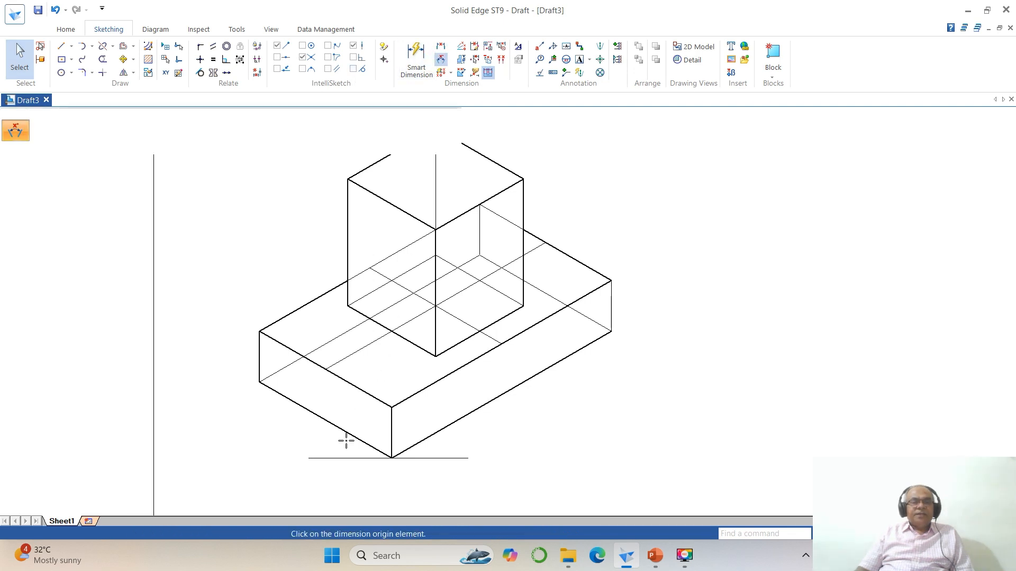
pyautogui.click(341, 457)
pyautogui.click(327, 443)
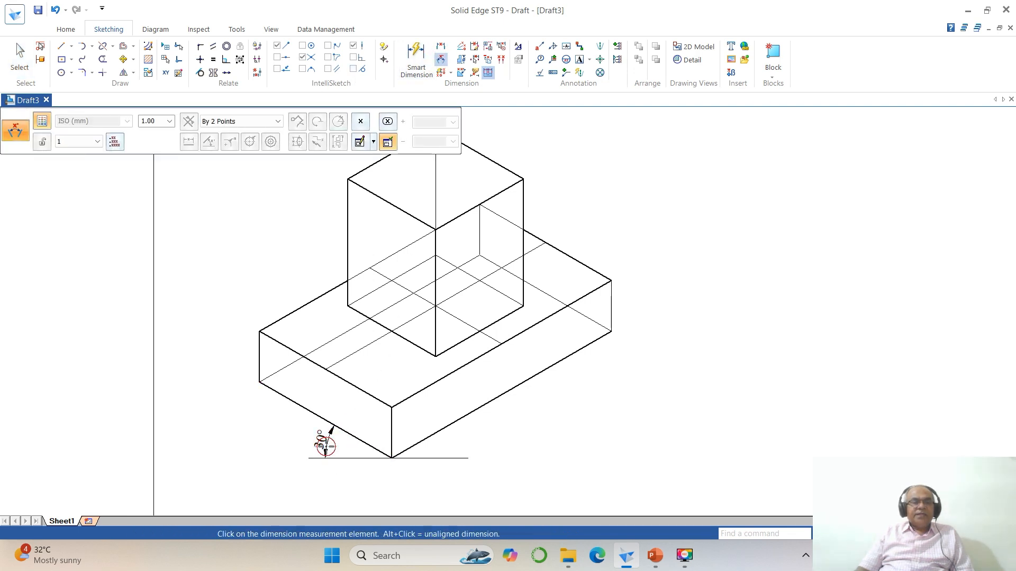
pyautogui.click(431, 437)
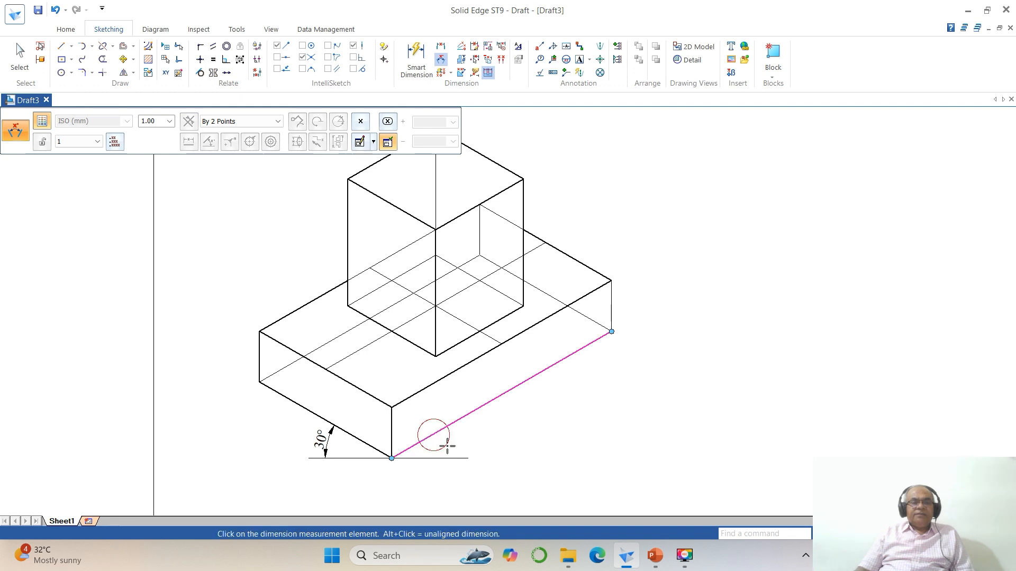
pyautogui.click(442, 458)
pyautogui.click(449, 448)
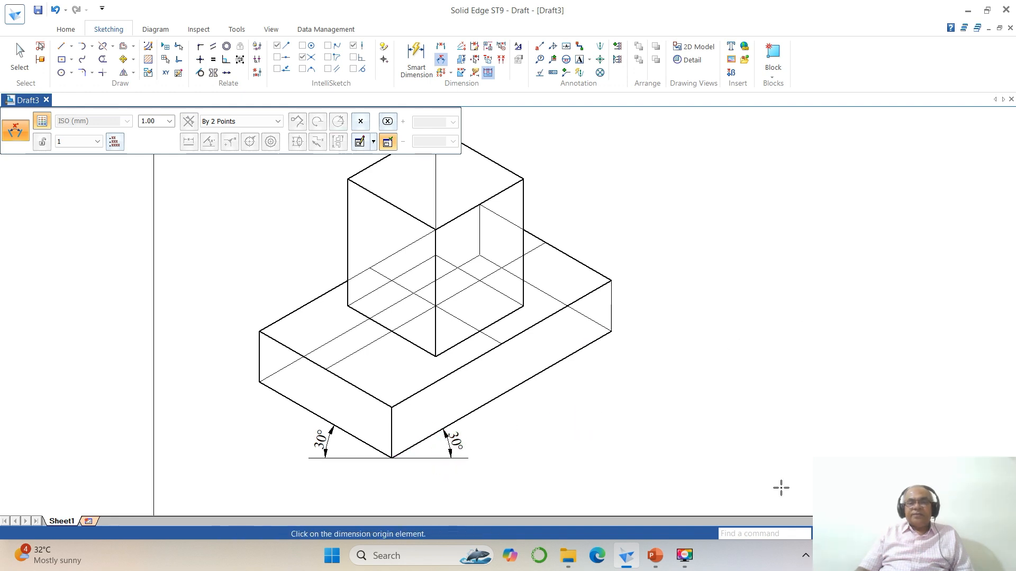
# - Place the note "ISO SCALE USED" in text size 3 centrally below the slab's base line
pyautogui.click(889, 534)
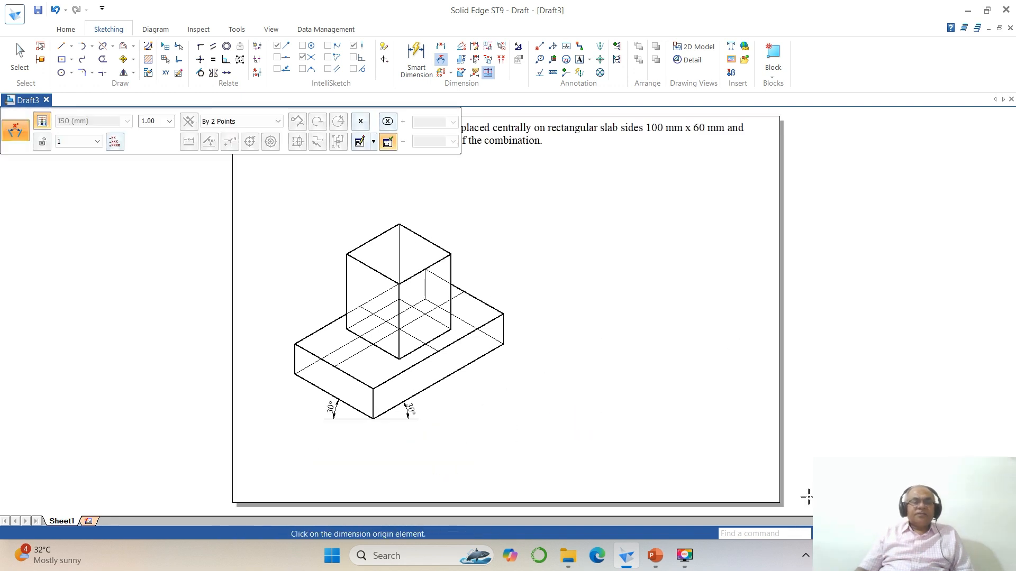
pyautogui.click(580, 60)
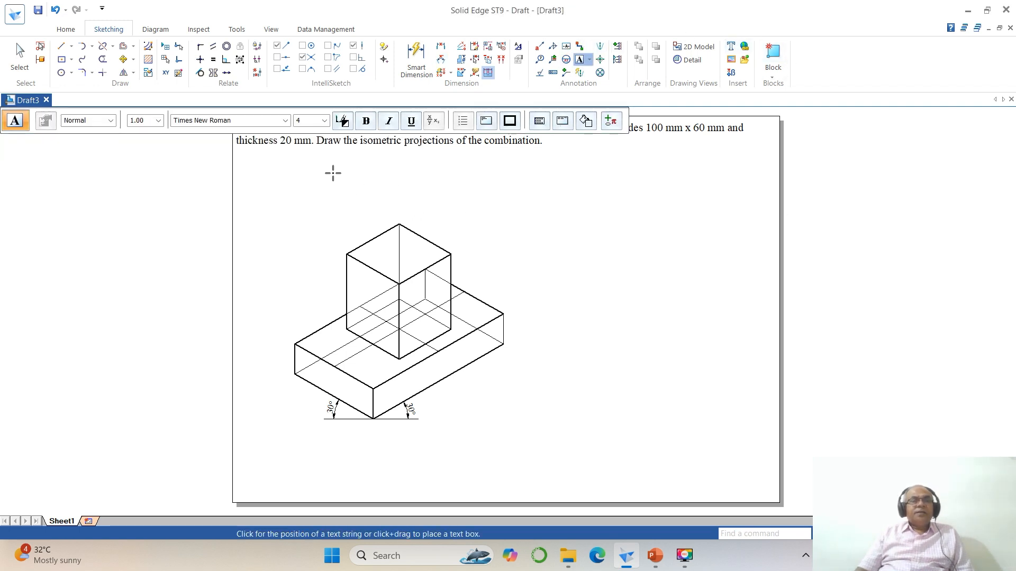
pyautogui.click(310, 120)
pyautogui.write('3')
pyautogui.press('Return')
pyautogui.click(358, 434)
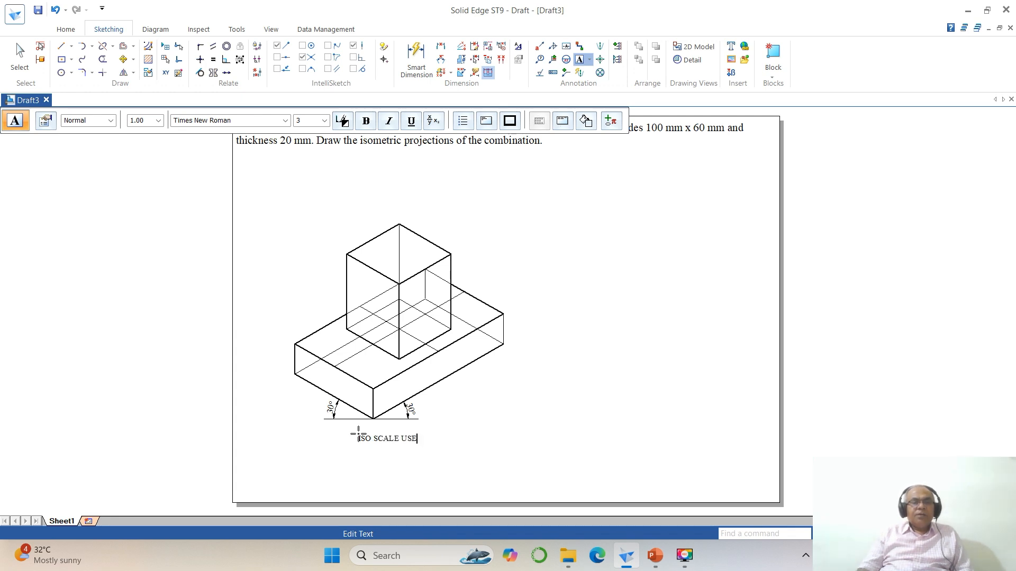
pyautogui.click(634, 338)
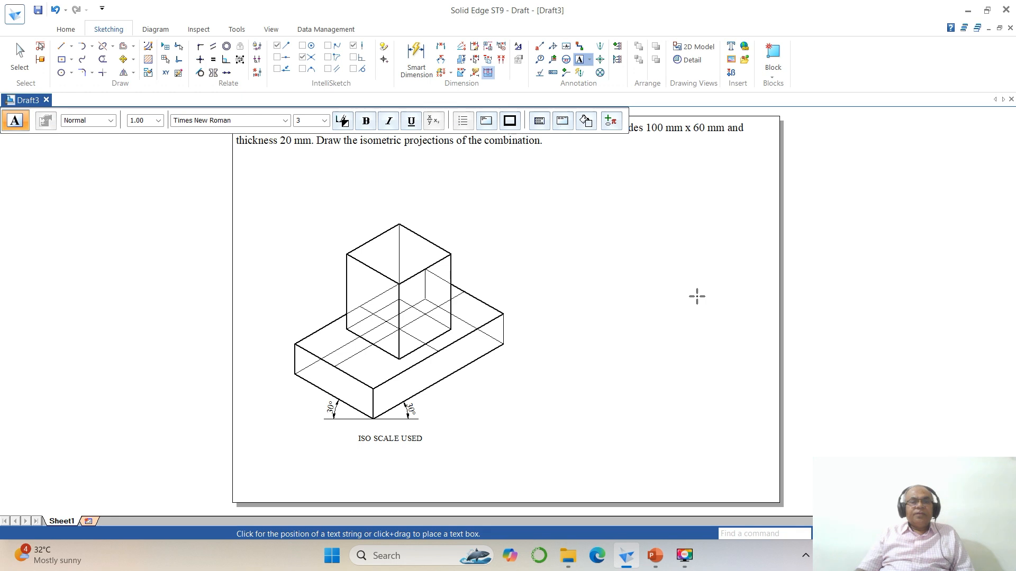
# - Apply the thicker visible-edge line width to the slab's rightmost vertical edge
pyautogui.click(19, 53)
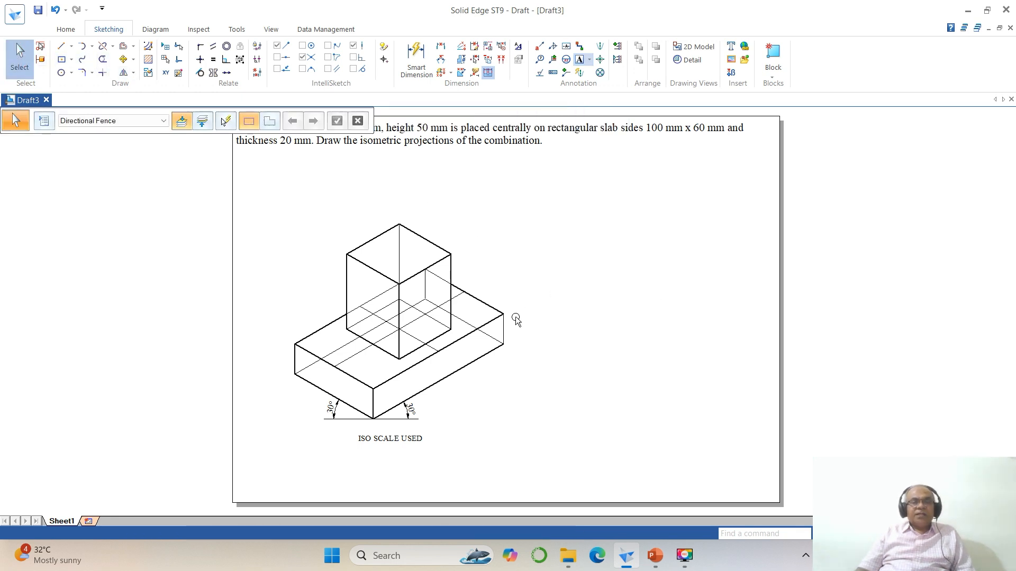
pyautogui.click(503, 329)
pyautogui.click(165, 120)
pyautogui.click(173, 171)
pyautogui.click(648, 332)
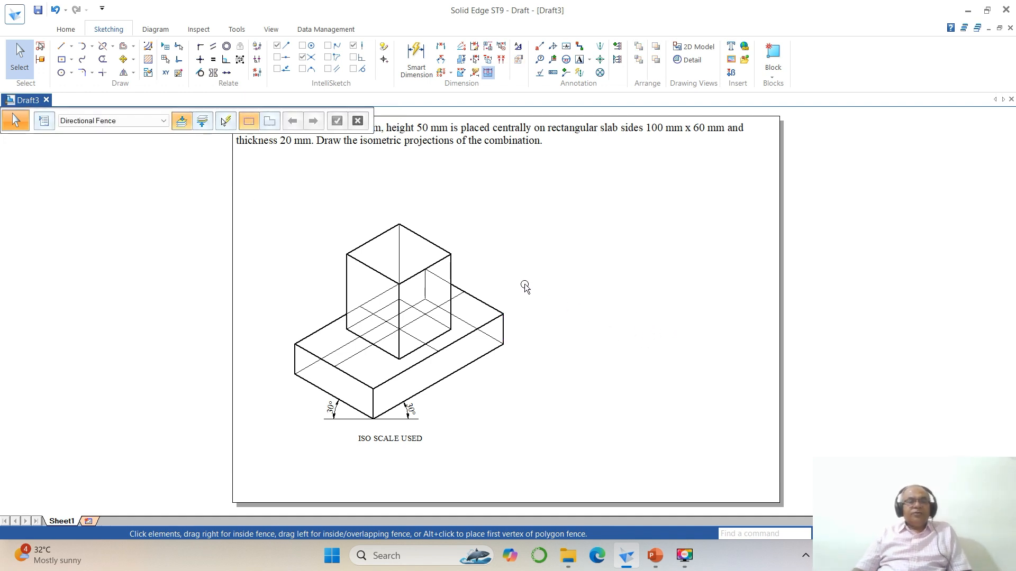
# - Copy the whole drawing with its dimensions and note about 137 mm to the right, with a Y offset of 0 mm
pyautogui.click(121, 62)
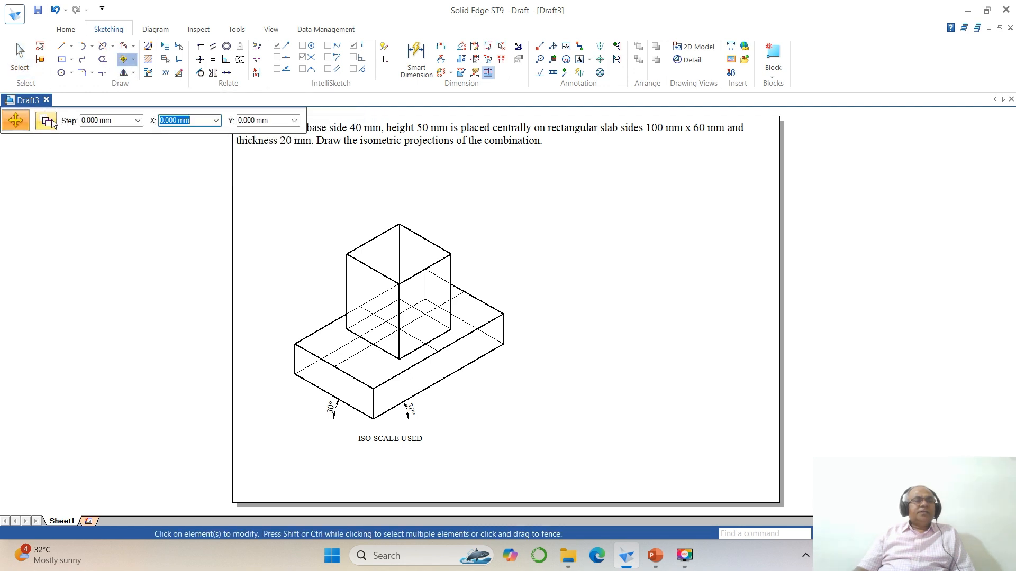
pyautogui.moveTo(270, 221); pyautogui.dragTo(559, 462)
pyautogui.click(508, 449)
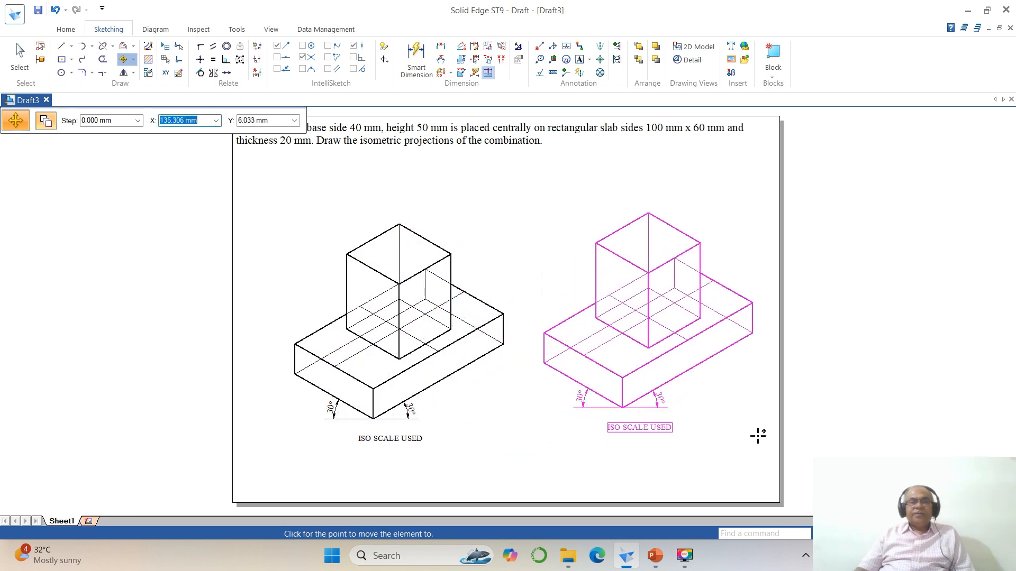
pyautogui.press('Tab')
pyautogui.write('0')
pyautogui.press('Return')
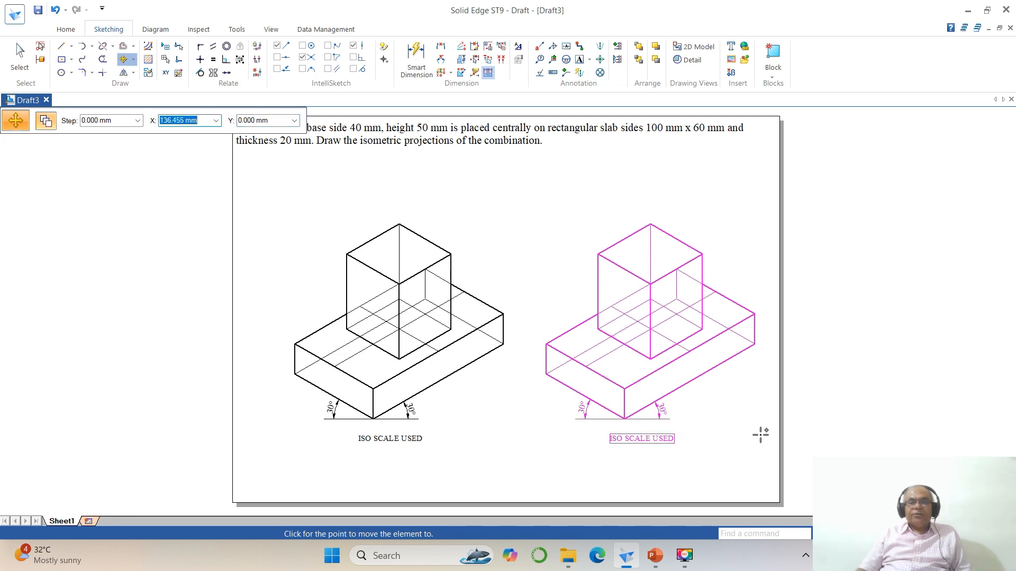
pyautogui.click(762, 434)
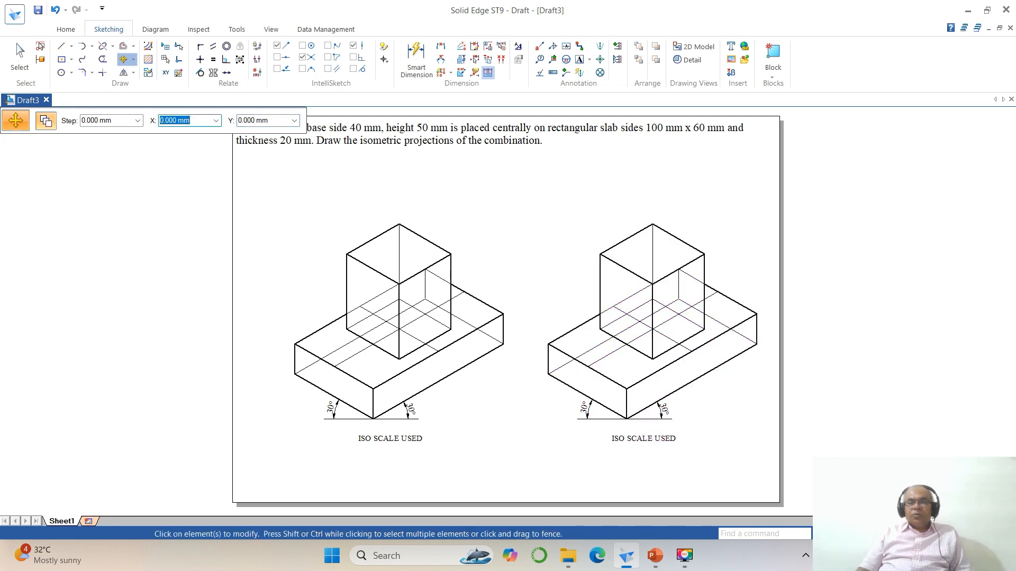